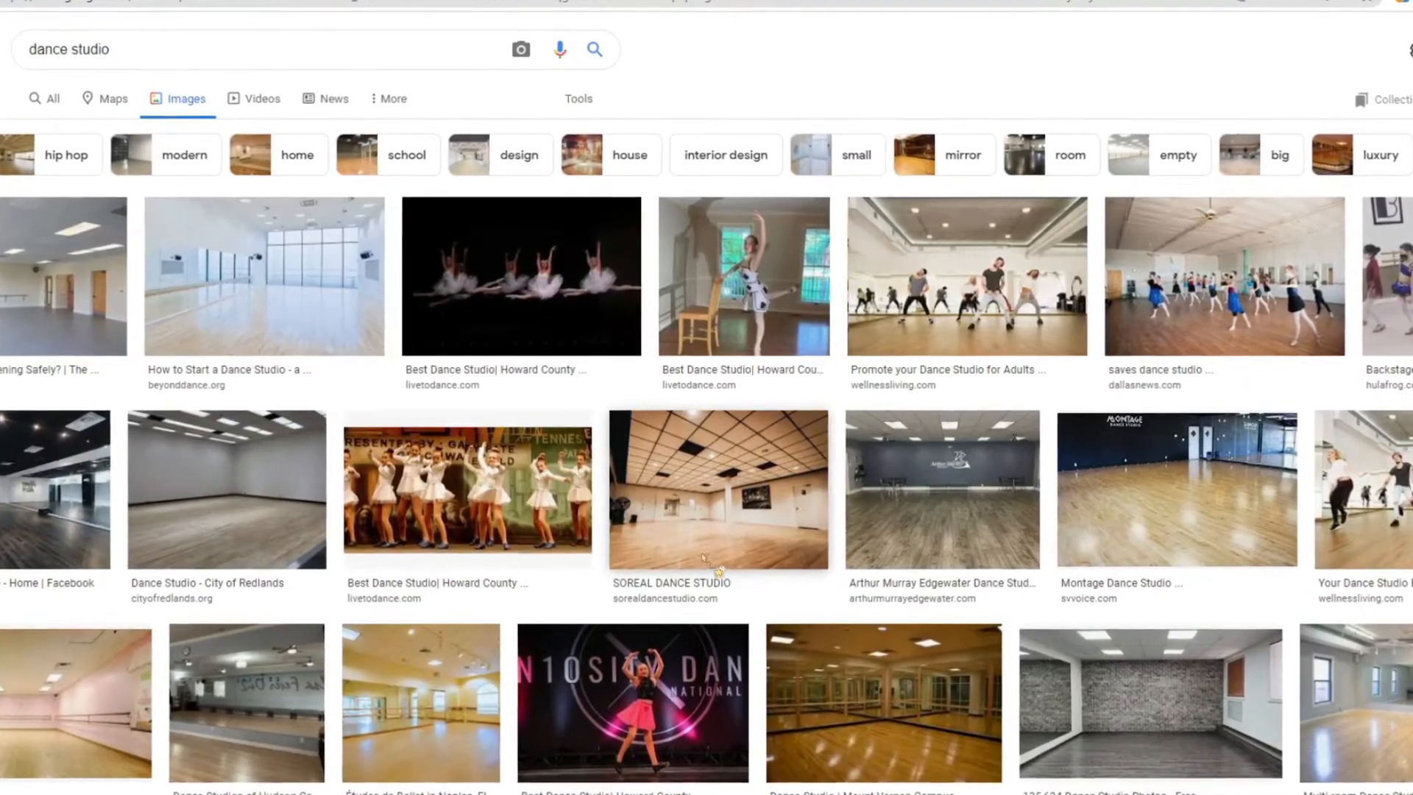
# Step: Find a dance studio background in Google Images, copy the modern industrial studio photo, and paste it into the PhotoScape X editor
pyautogui.scroll(-7, 702, 557)
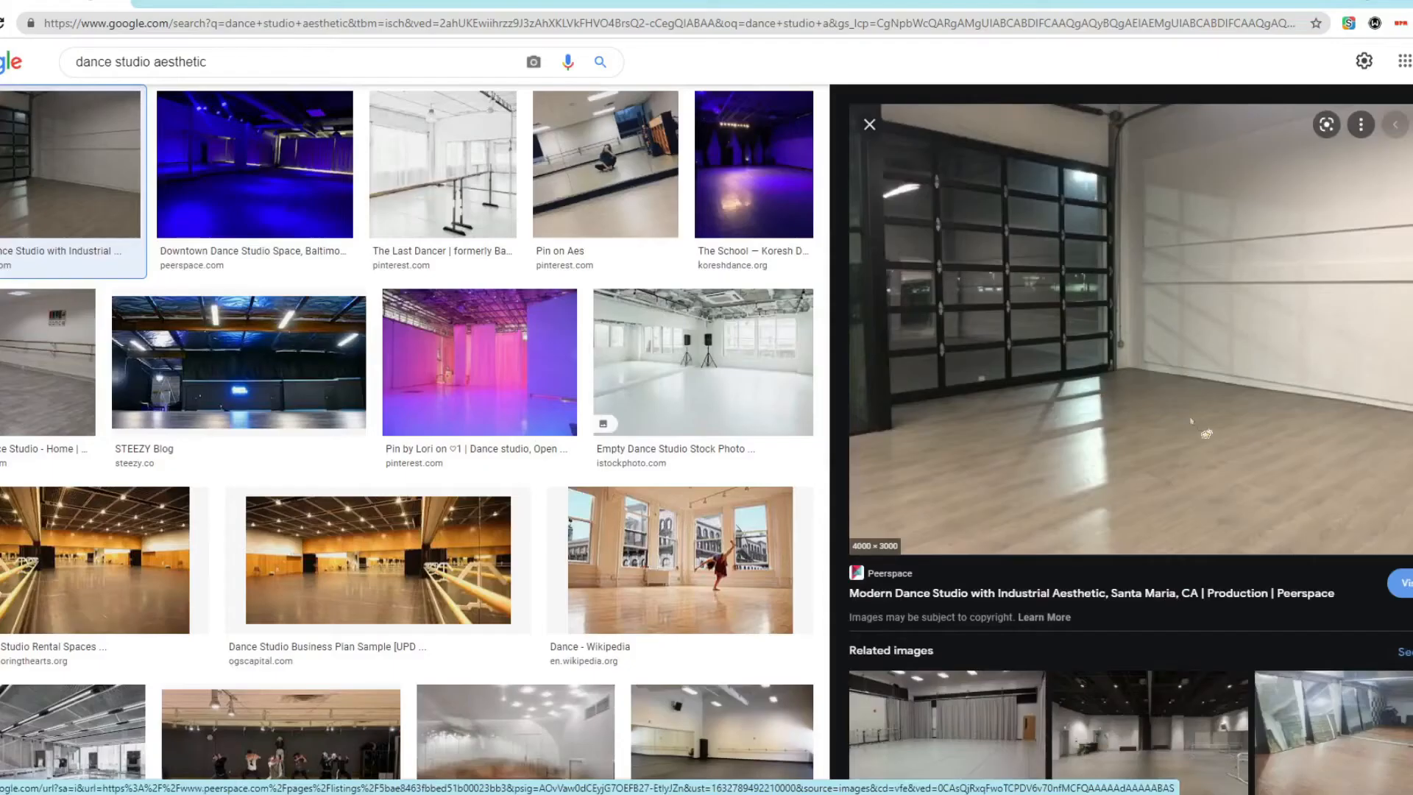
pyautogui.rightClick(1105, 371)
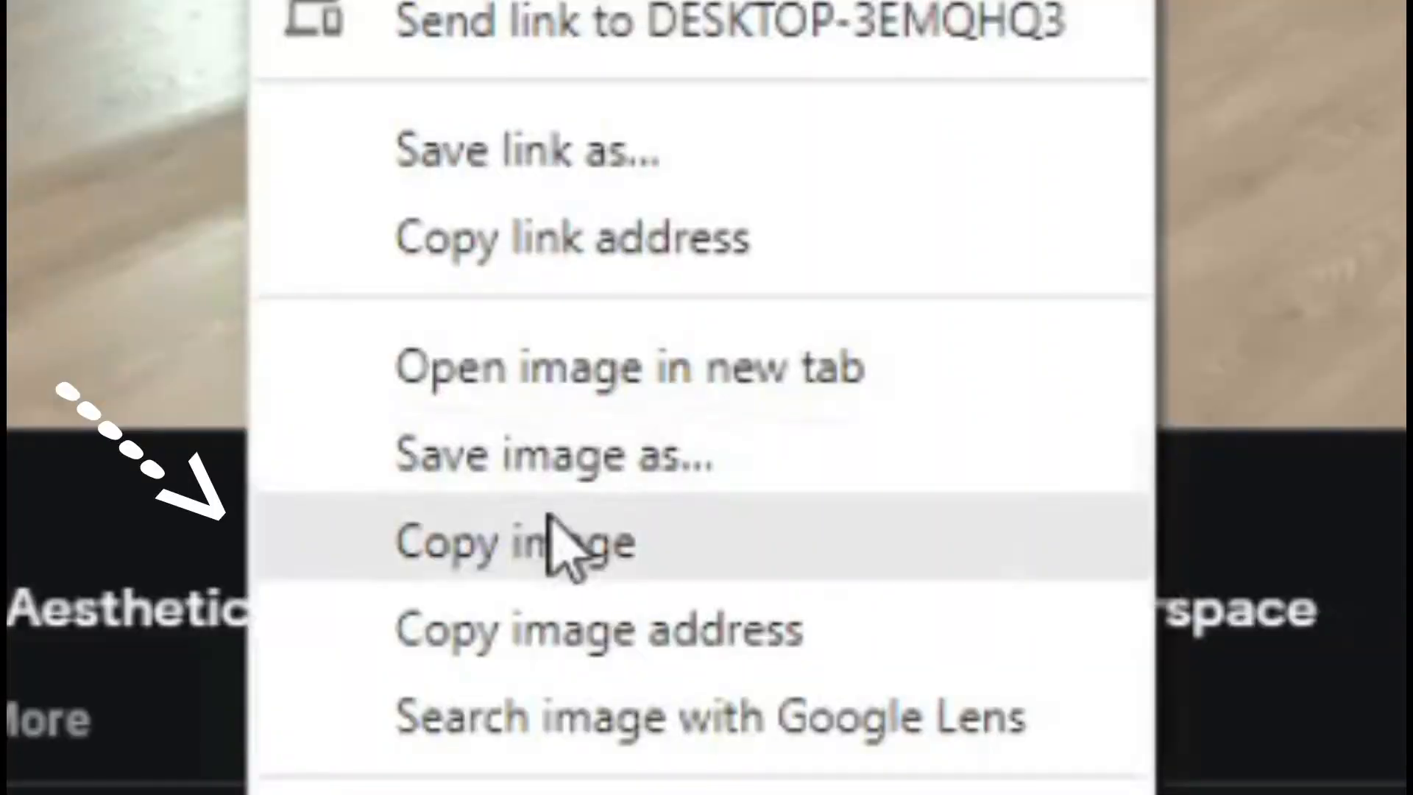
pyautogui.click(1170, 579)
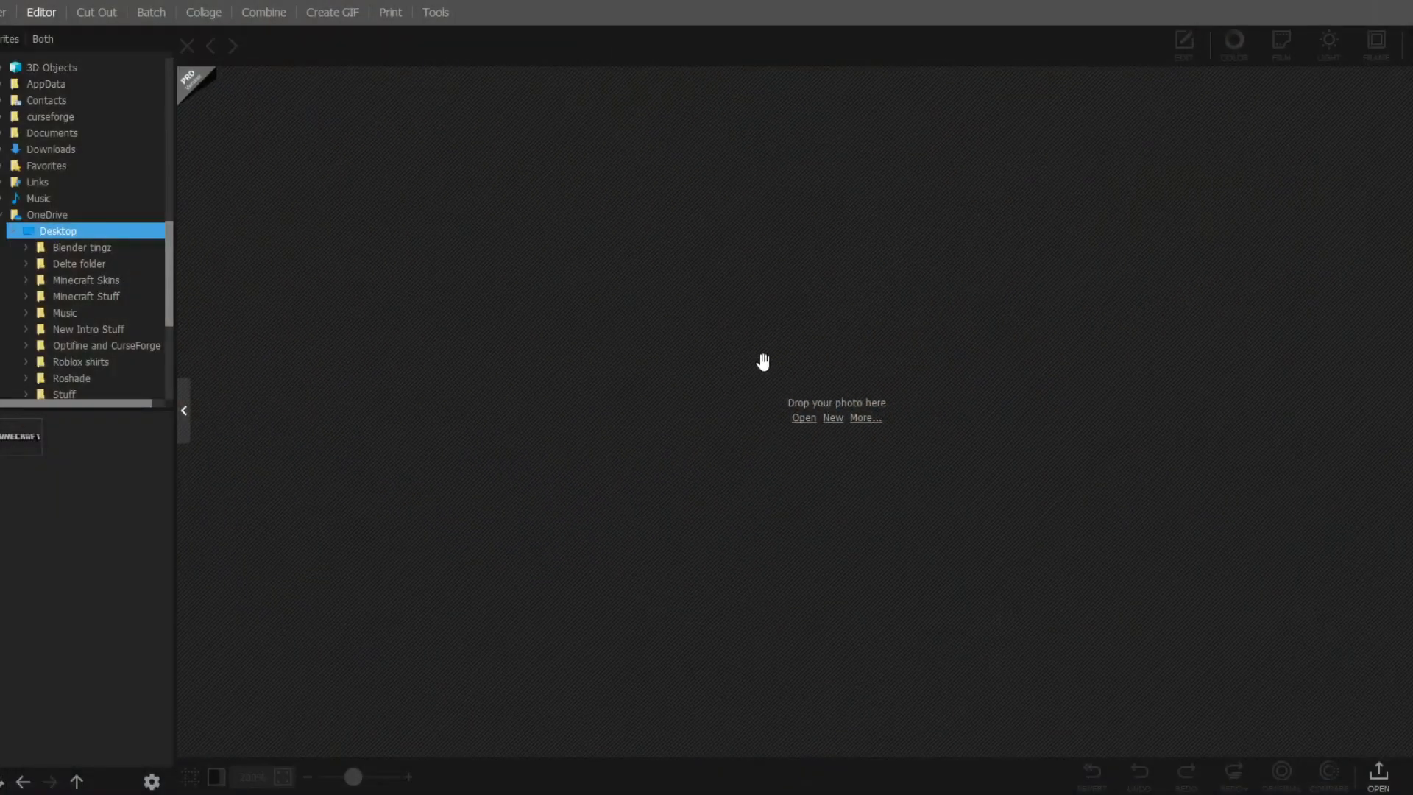
pyautogui.hotkey('ctrl', 'v')
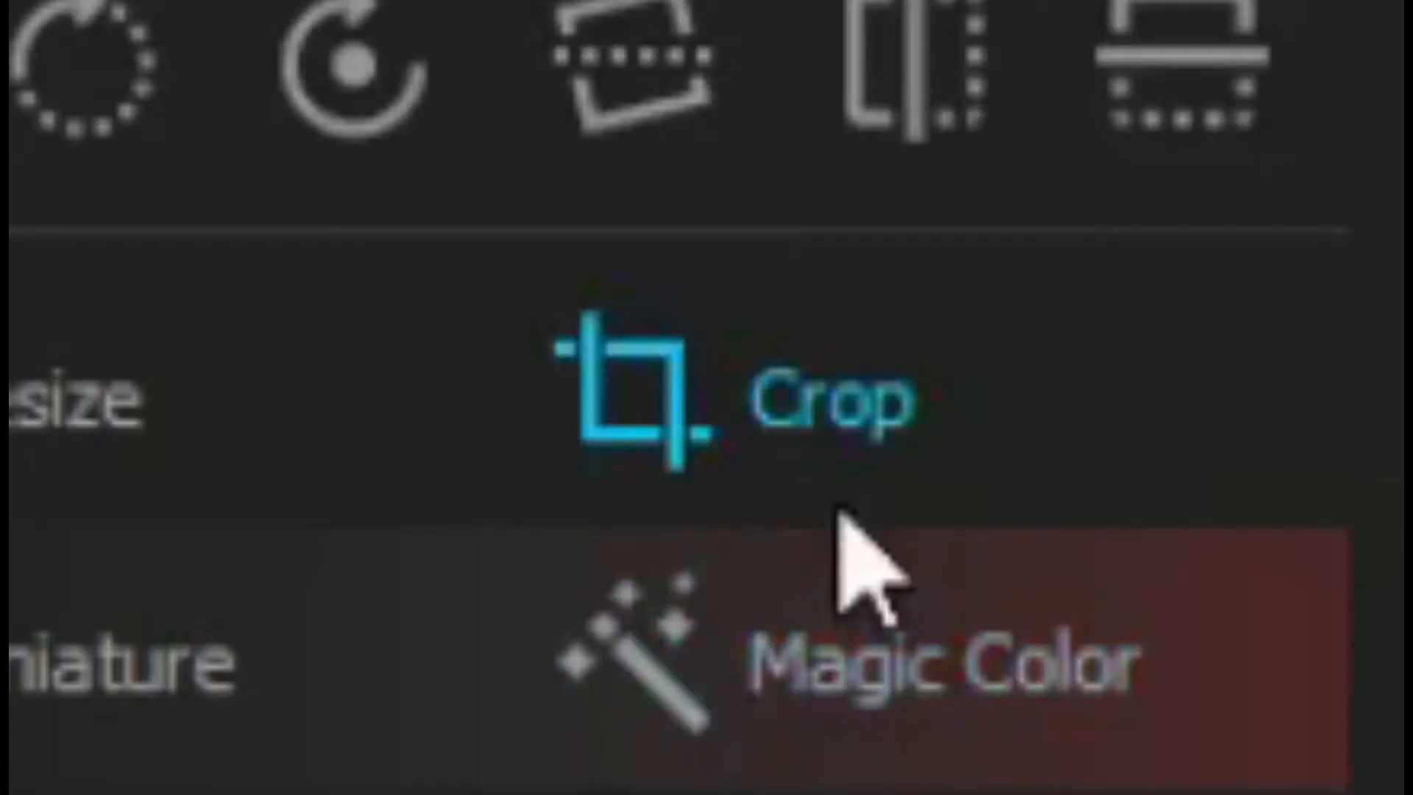
# Step: Set up a custom crop with a fixed size of 1280 px width and 720 px height
pyautogui.click(1345, 151)
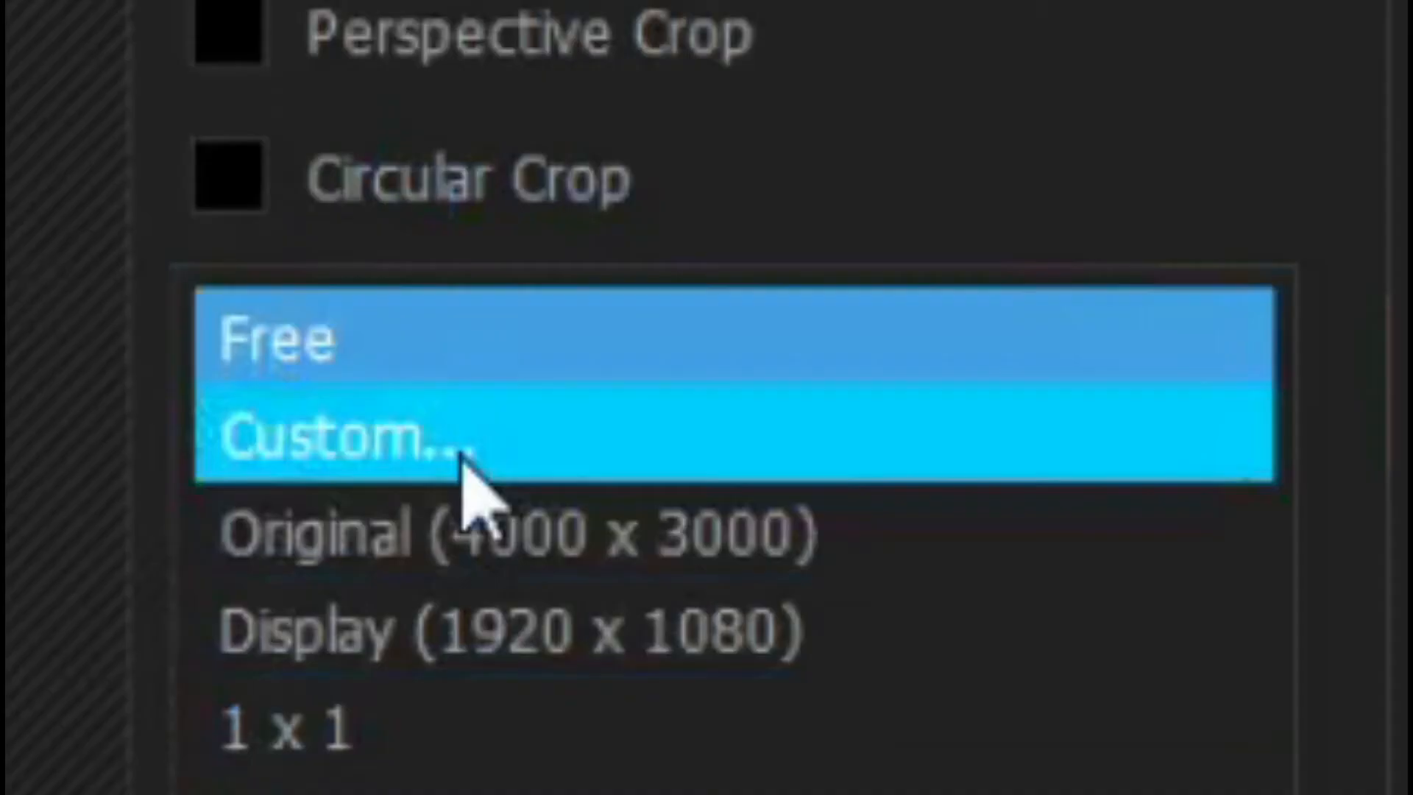
pyautogui.click(1038, 264)
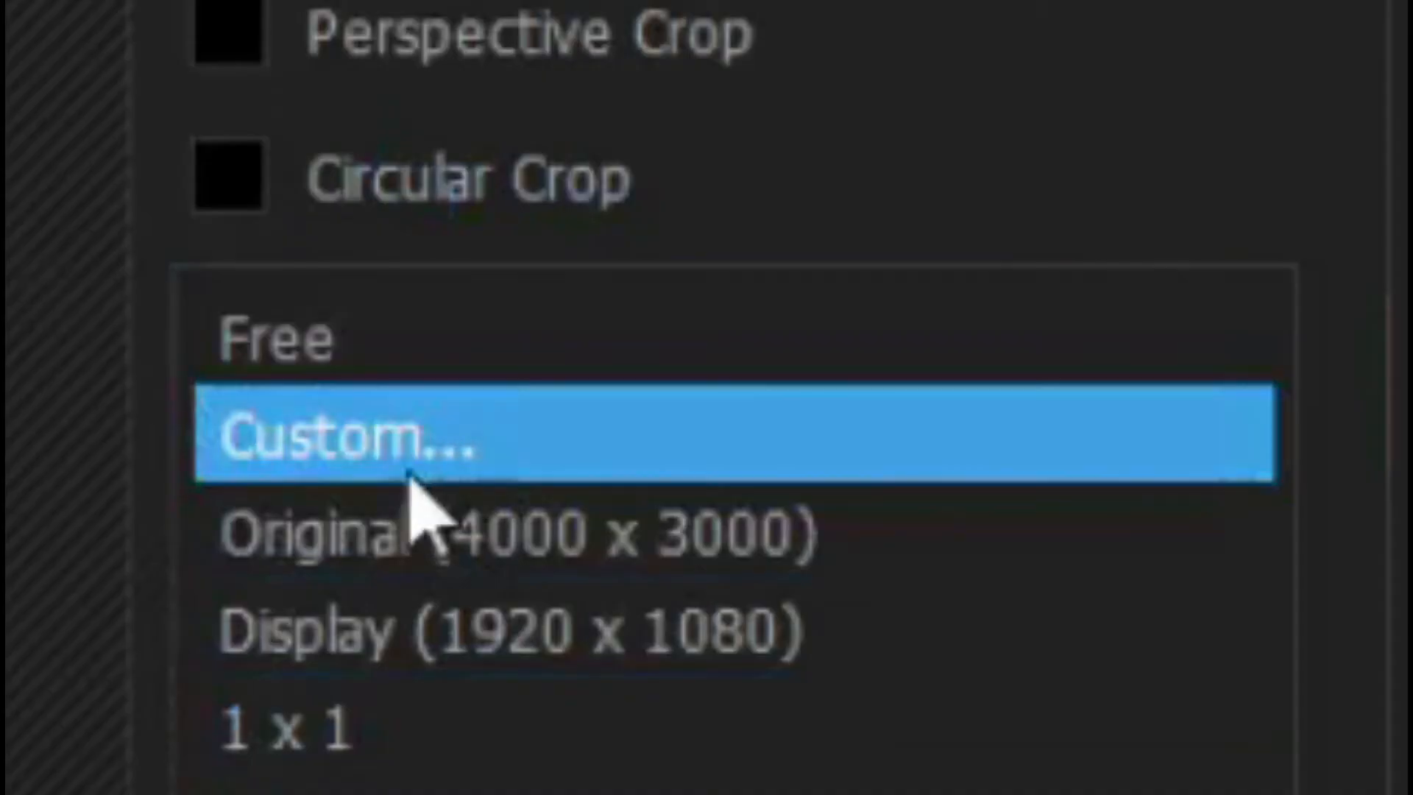
pyautogui.click(411, 471)
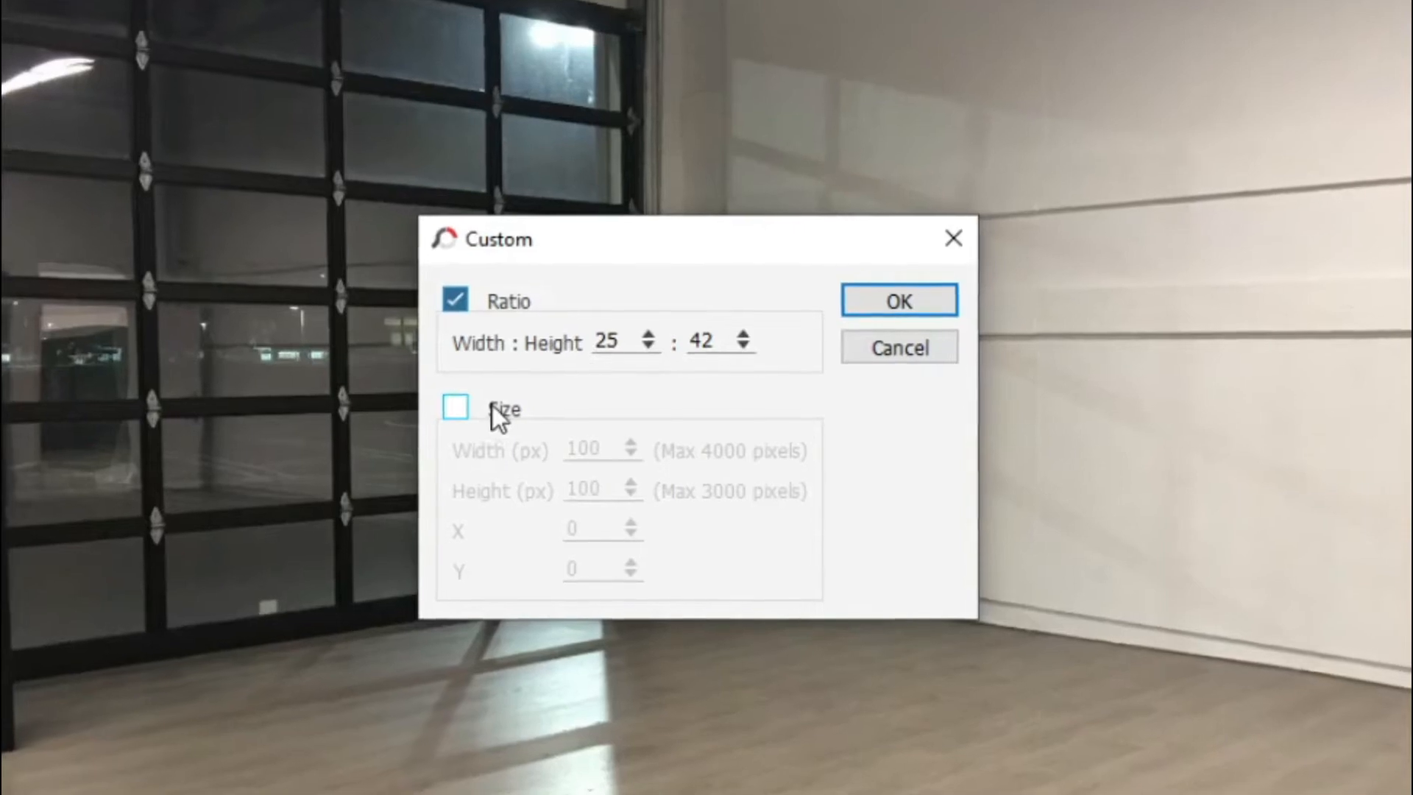
pyautogui.click(495, 409)
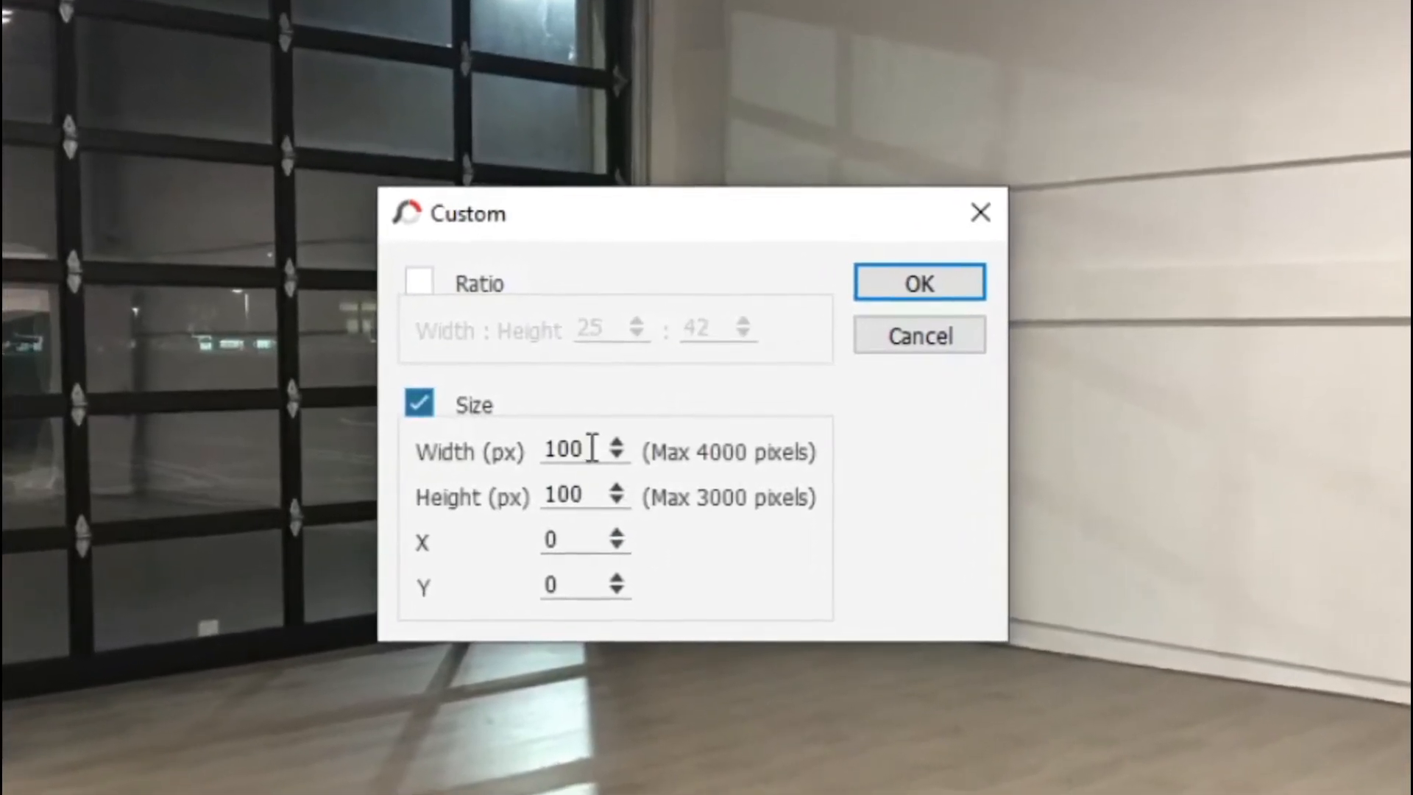
pyautogui.press('BackSpace')
pyautogui.press('BackSpace')
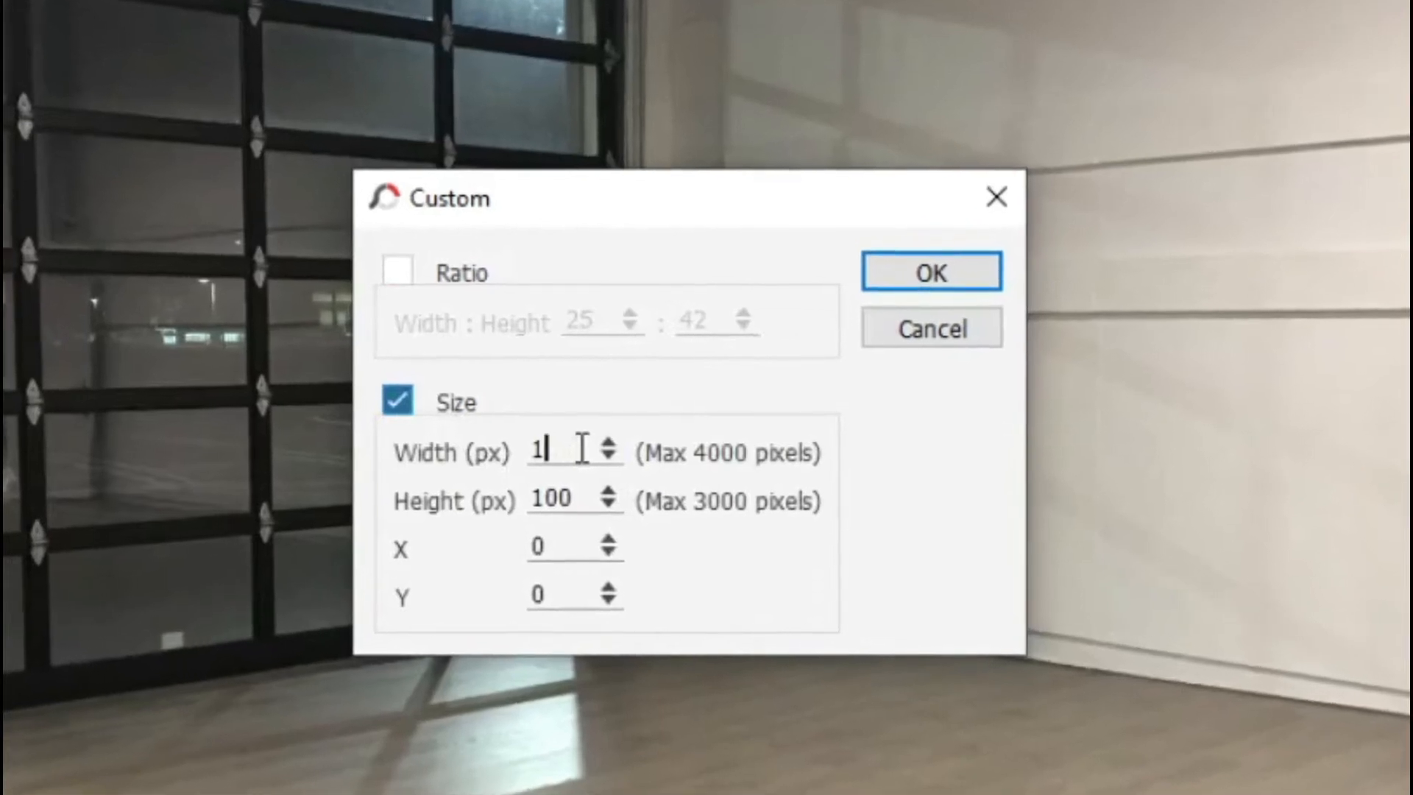
pyautogui.write('280')
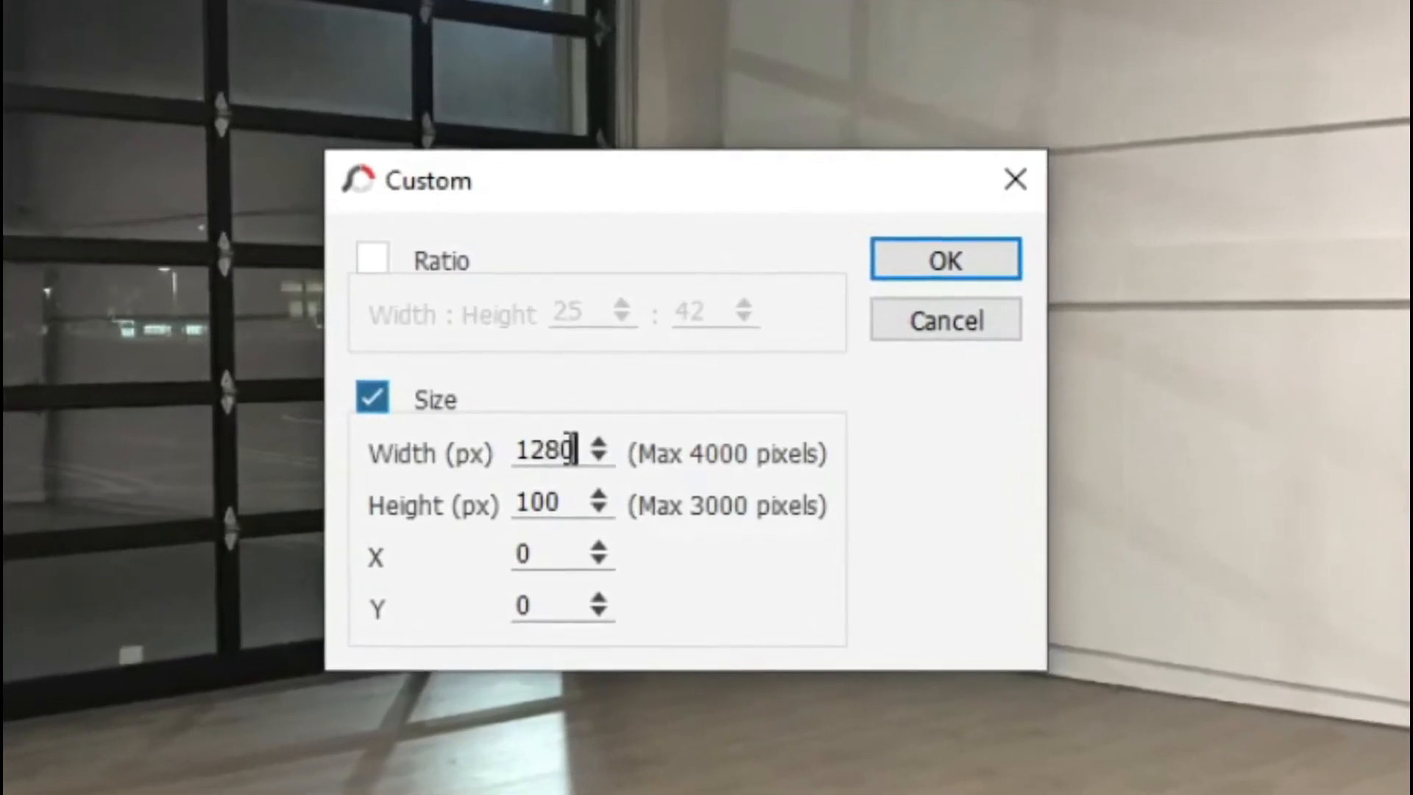
pyautogui.click(564, 506)
pyautogui.press('BackSpace')
pyautogui.press('BackSpace')
pyautogui.press('BackSpace')
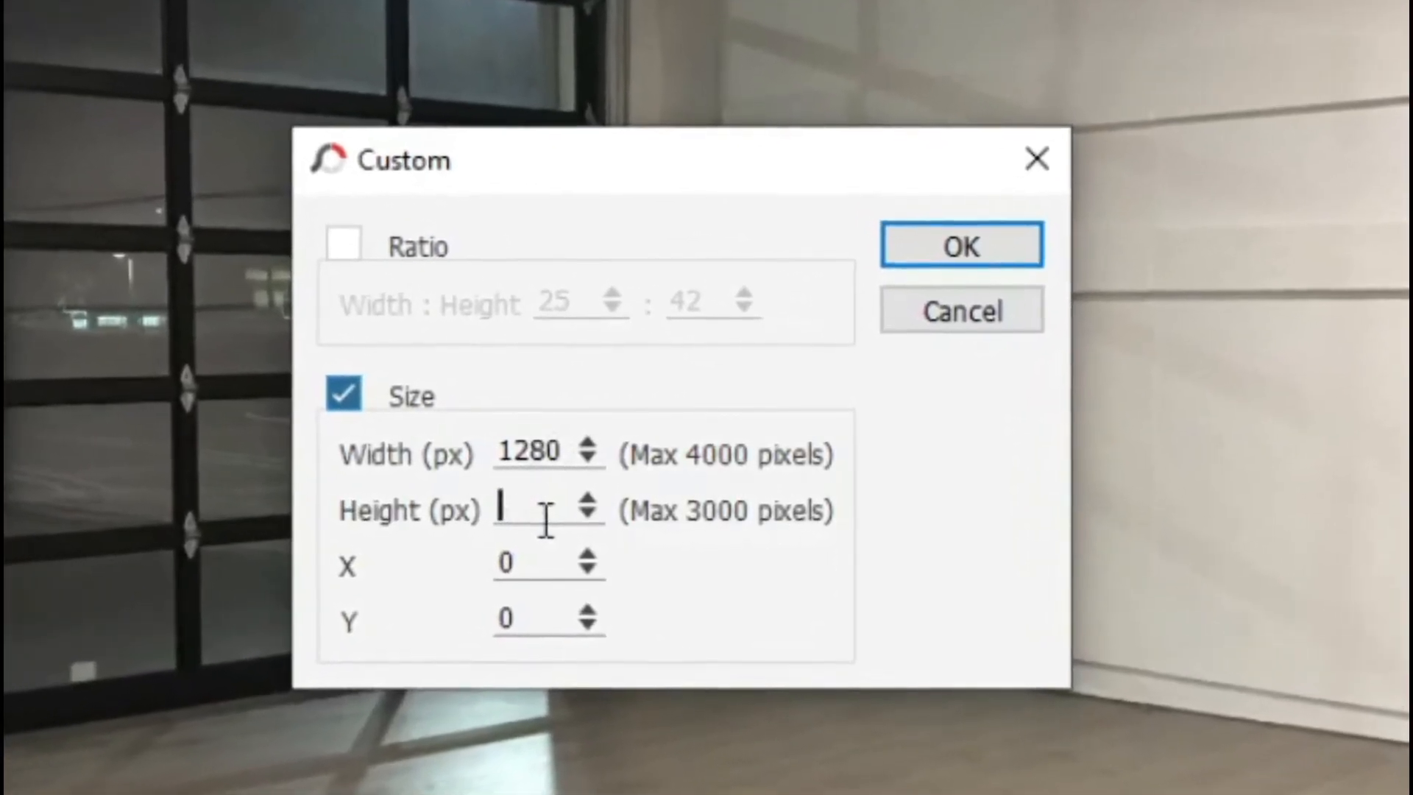
pyautogui.write('720')
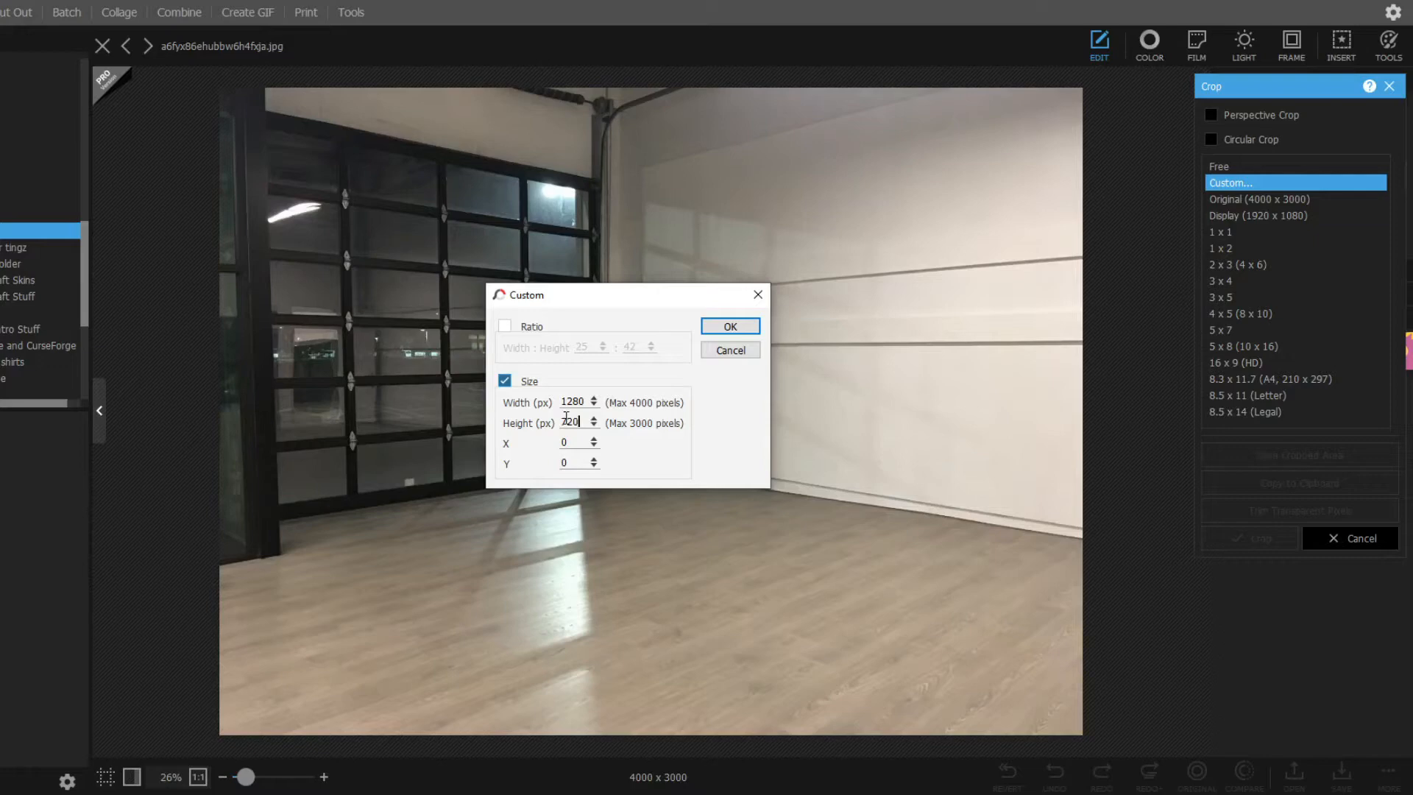
pyautogui.click(714, 335)
# Step: Position the crop area over the room corner beside the black-framed window and crop the photo to it
pyautogui.moveTo(419, 191); pyautogui.dragTo(657, 466)
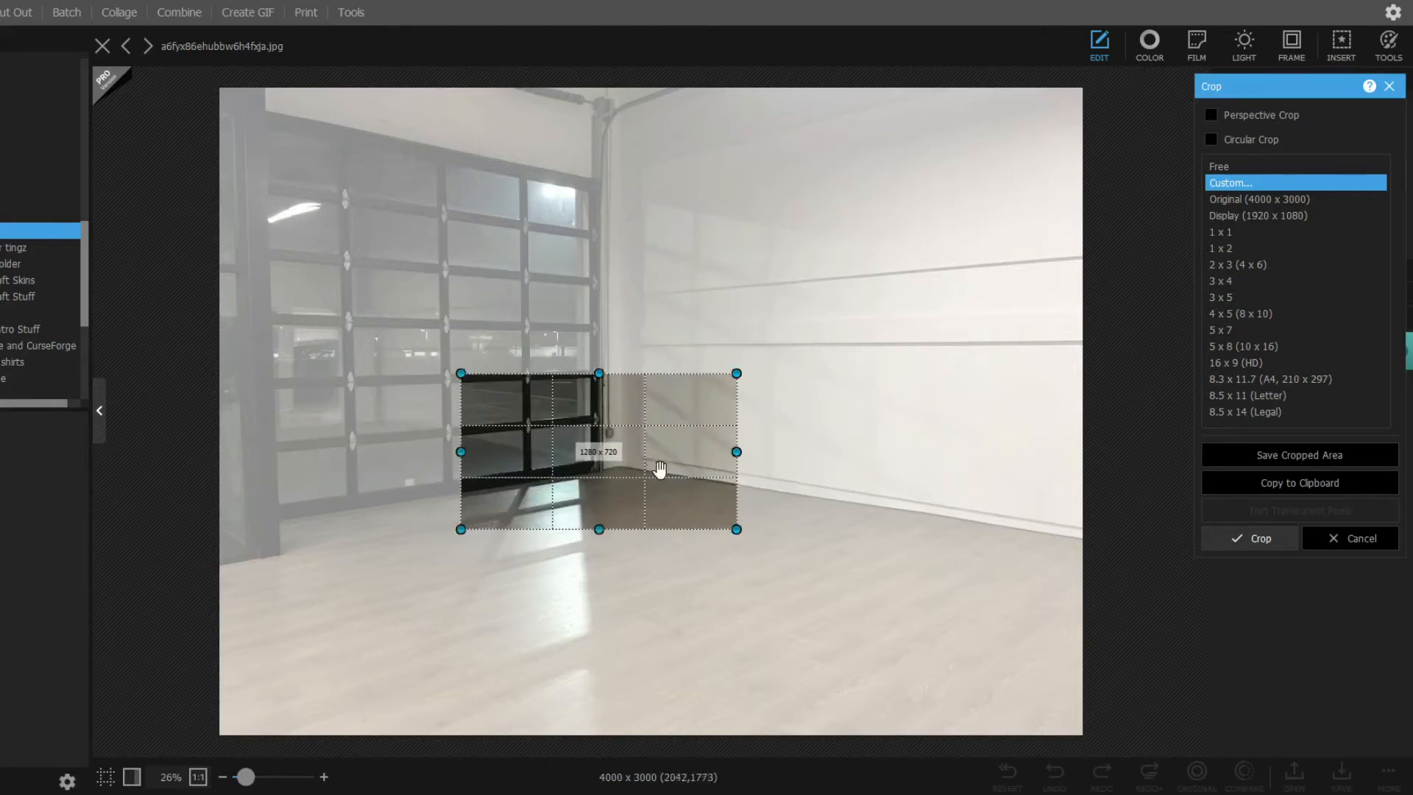
pyautogui.moveTo(654, 464); pyautogui.dragTo(662, 465)
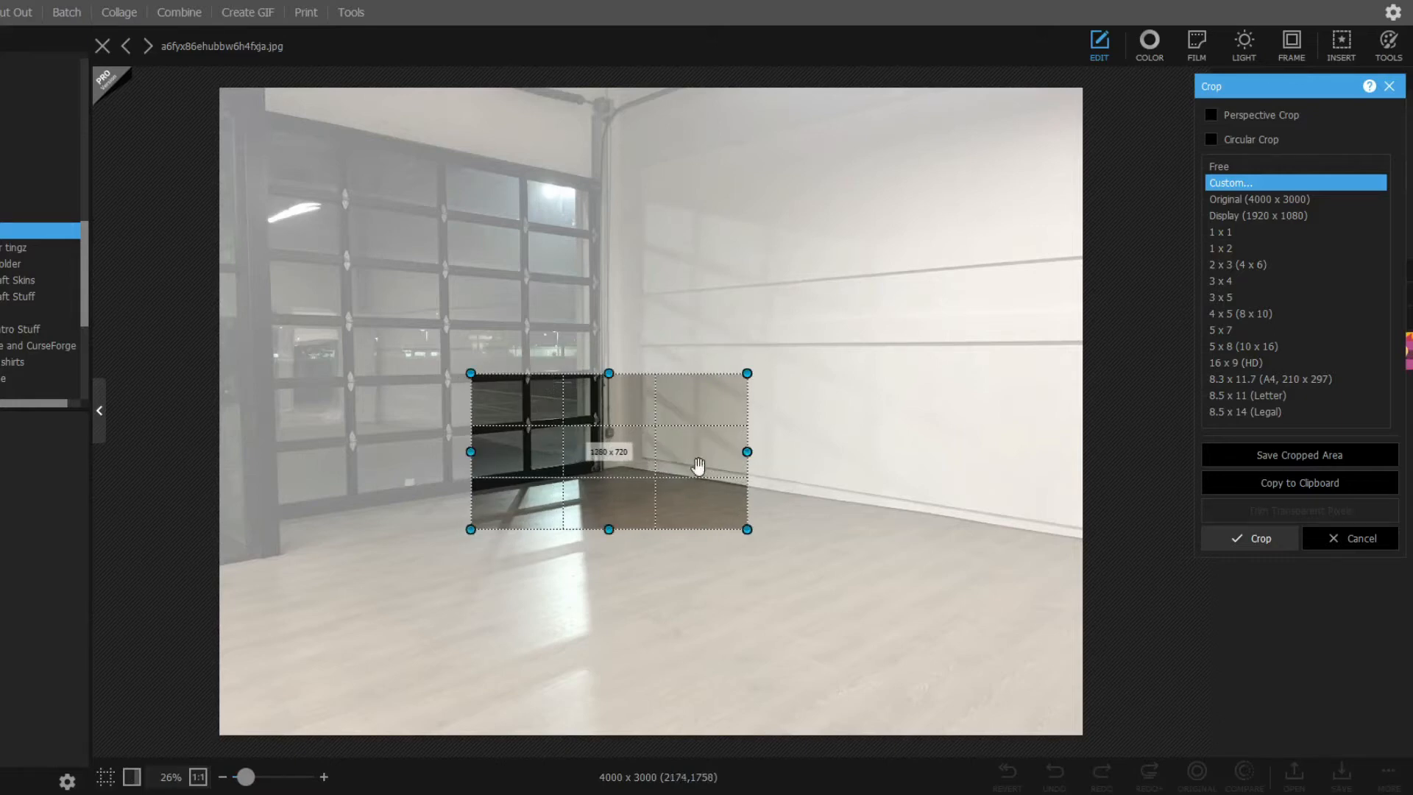
pyautogui.click(1248, 538)
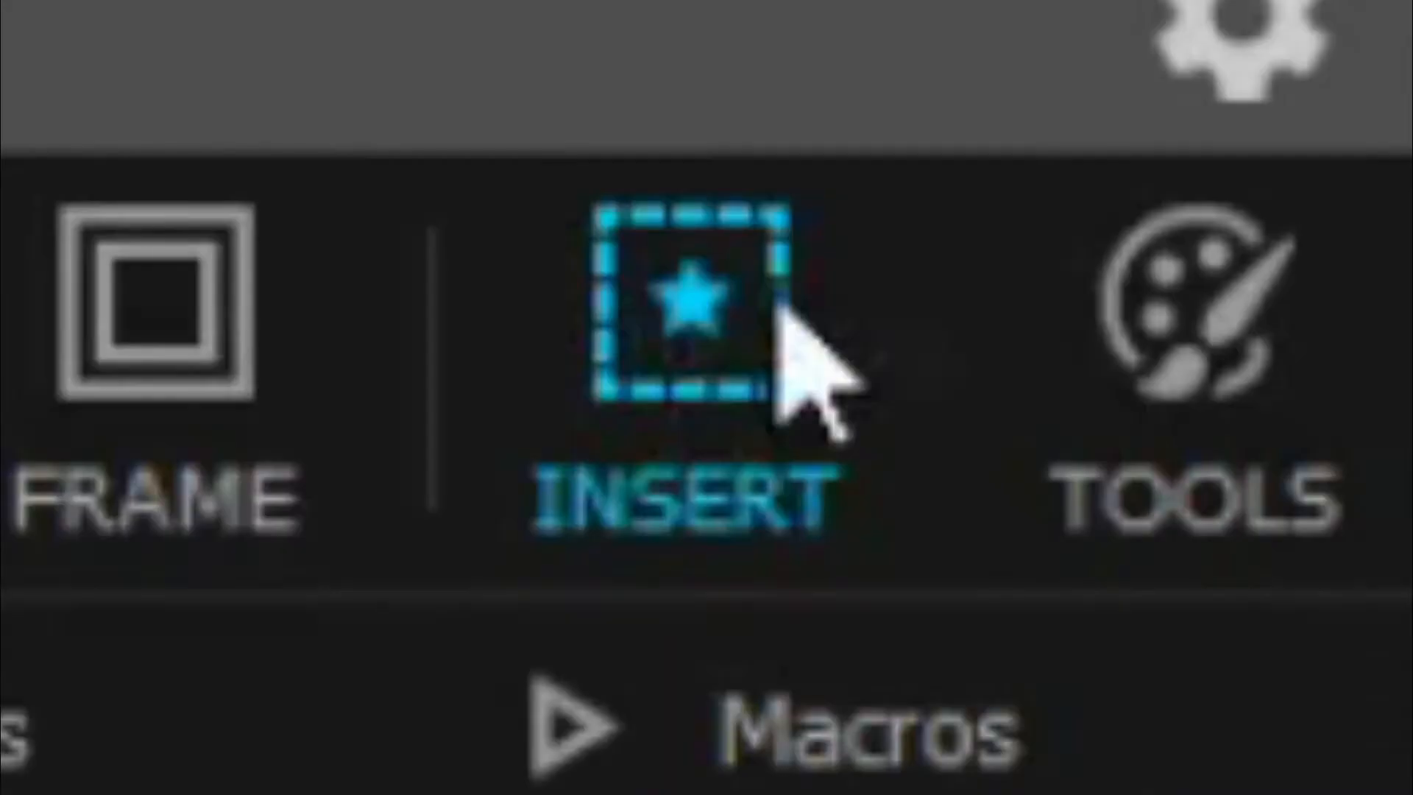
# Step: Insert the Roblox character image with the straw hat from the Desktop onto the cropped background
pyautogui.click(1344, 50)
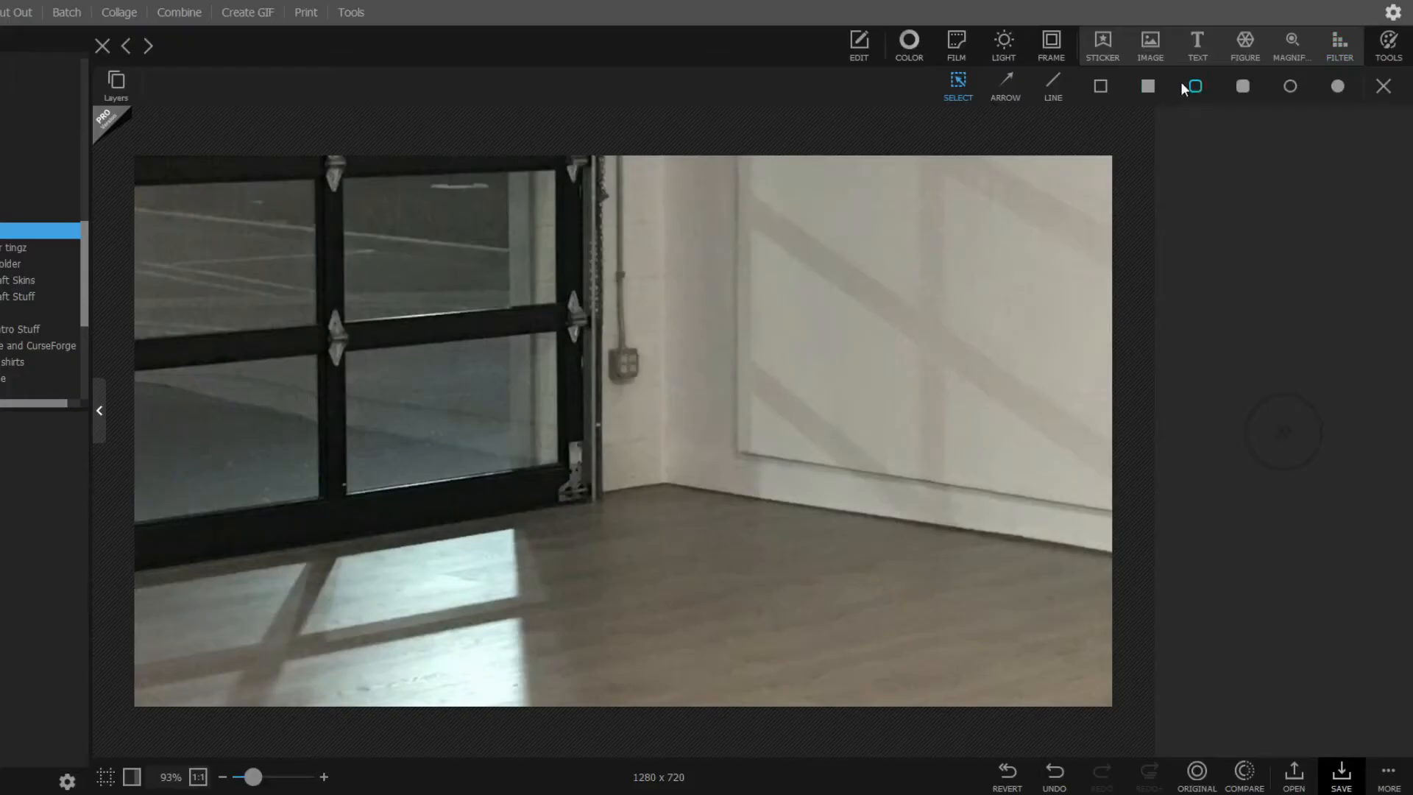
pyautogui.click(1150, 44)
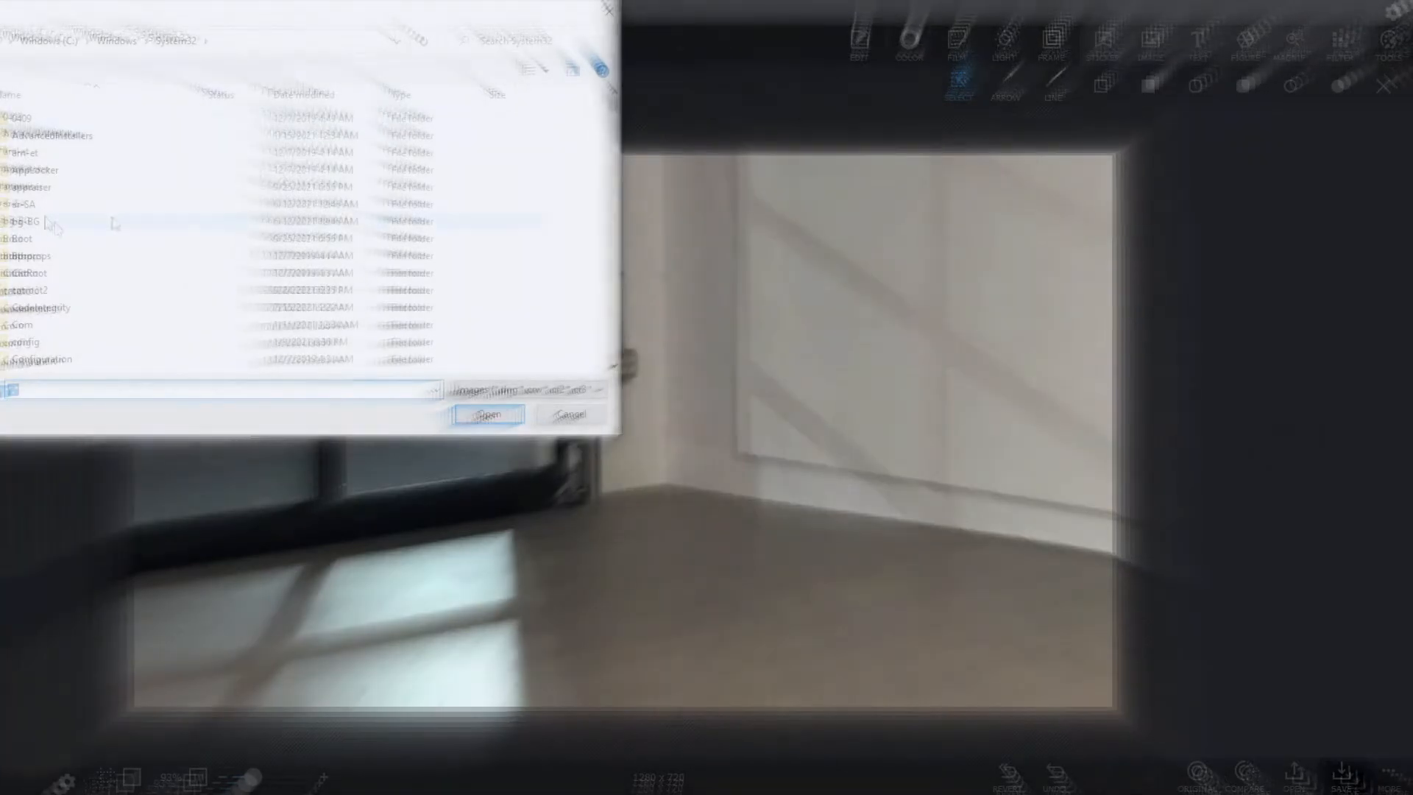
pyautogui.moveTo(126, 10); pyautogui.dragTo(412, 41)
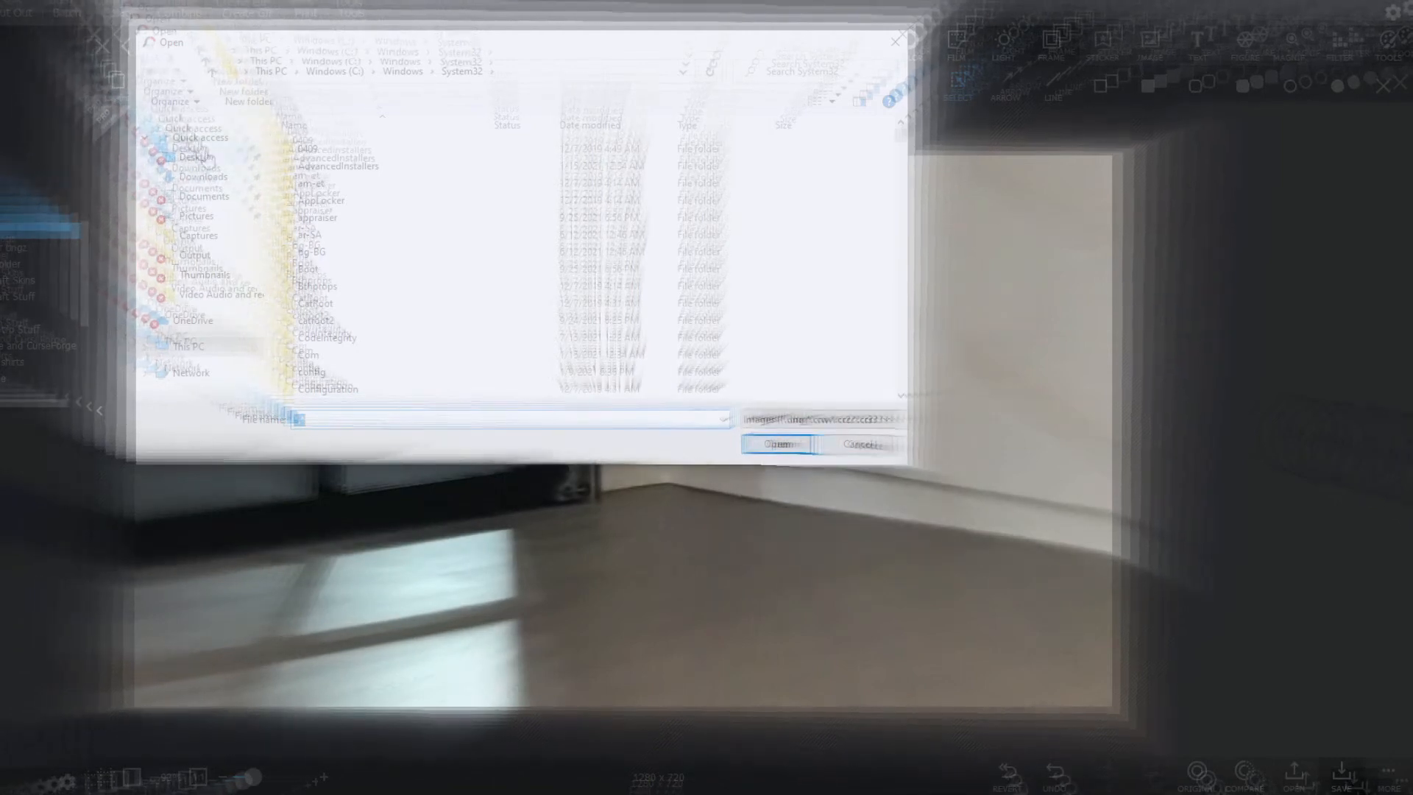
pyautogui.click(195, 157)
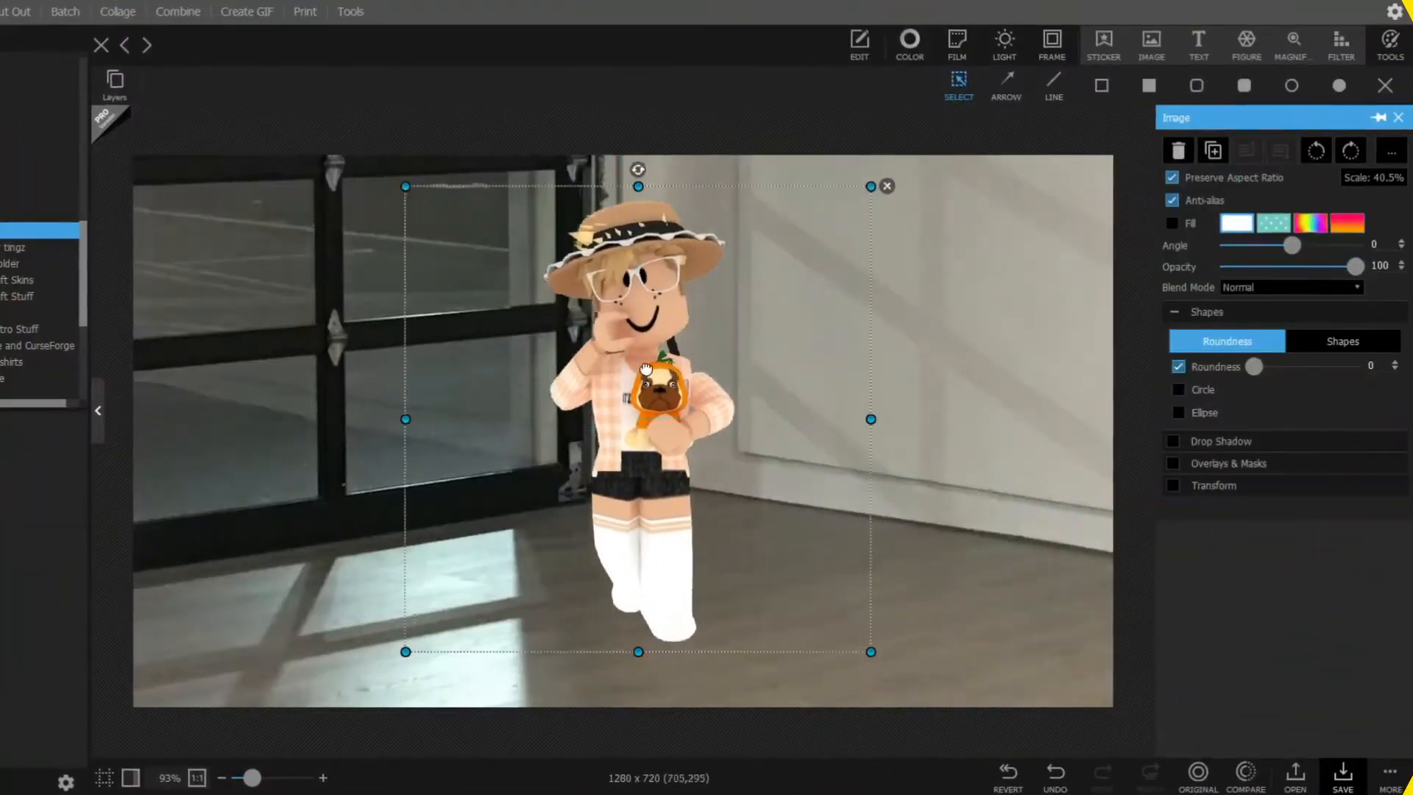
# Step: Enlarge the character to 75% scale and place it on the photo's lower left side, tilted slightly clockwise
pyautogui.moveTo(646, 368); pyautogui.dragTo(548, 406)
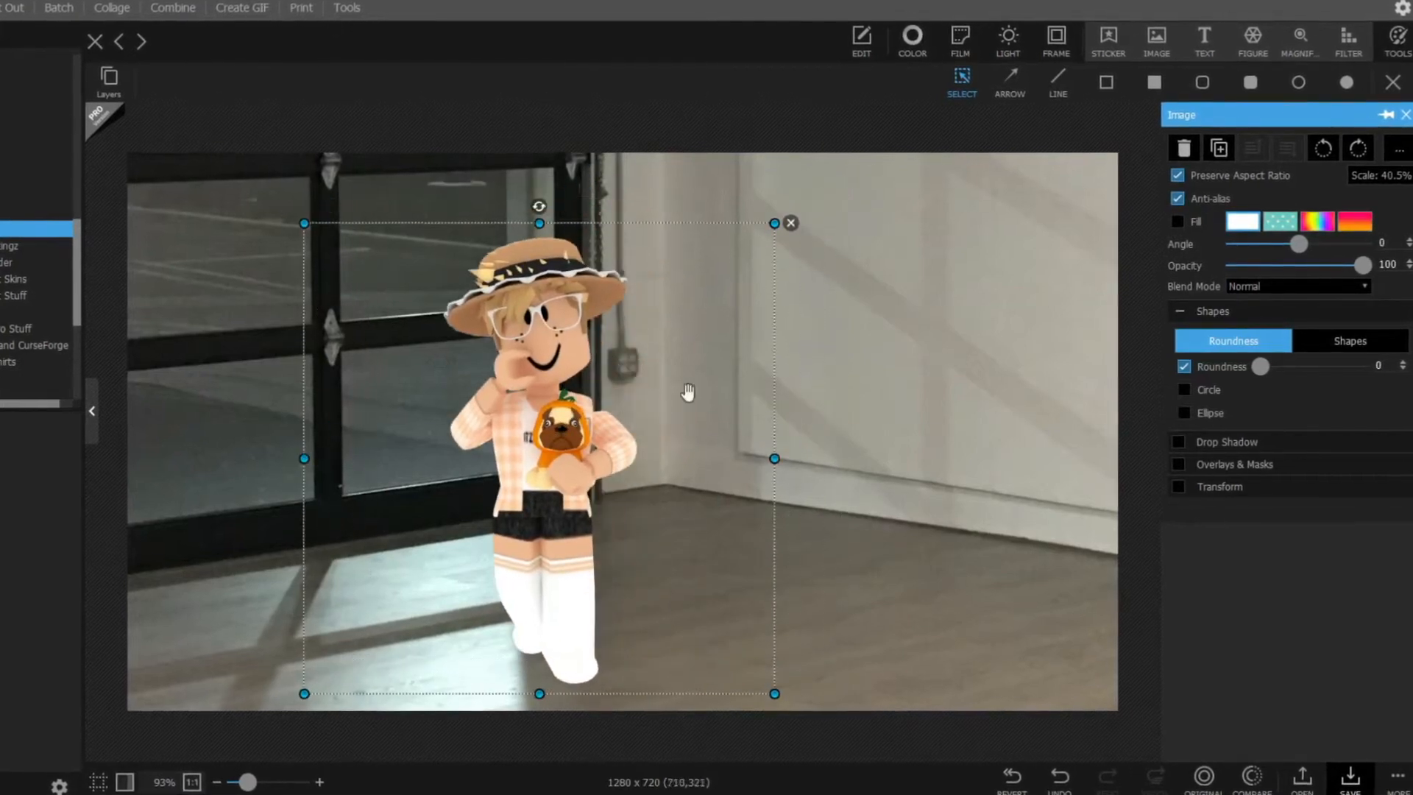
pyautogui.moveTo(563, 345)
pyautogui.mouseDown()
pyautogui.moveTo(517, 383)
pyautogui.moveTo(497, 336)
pyautogui.moveTo(550, 357)
pyautogui.mouseUp()
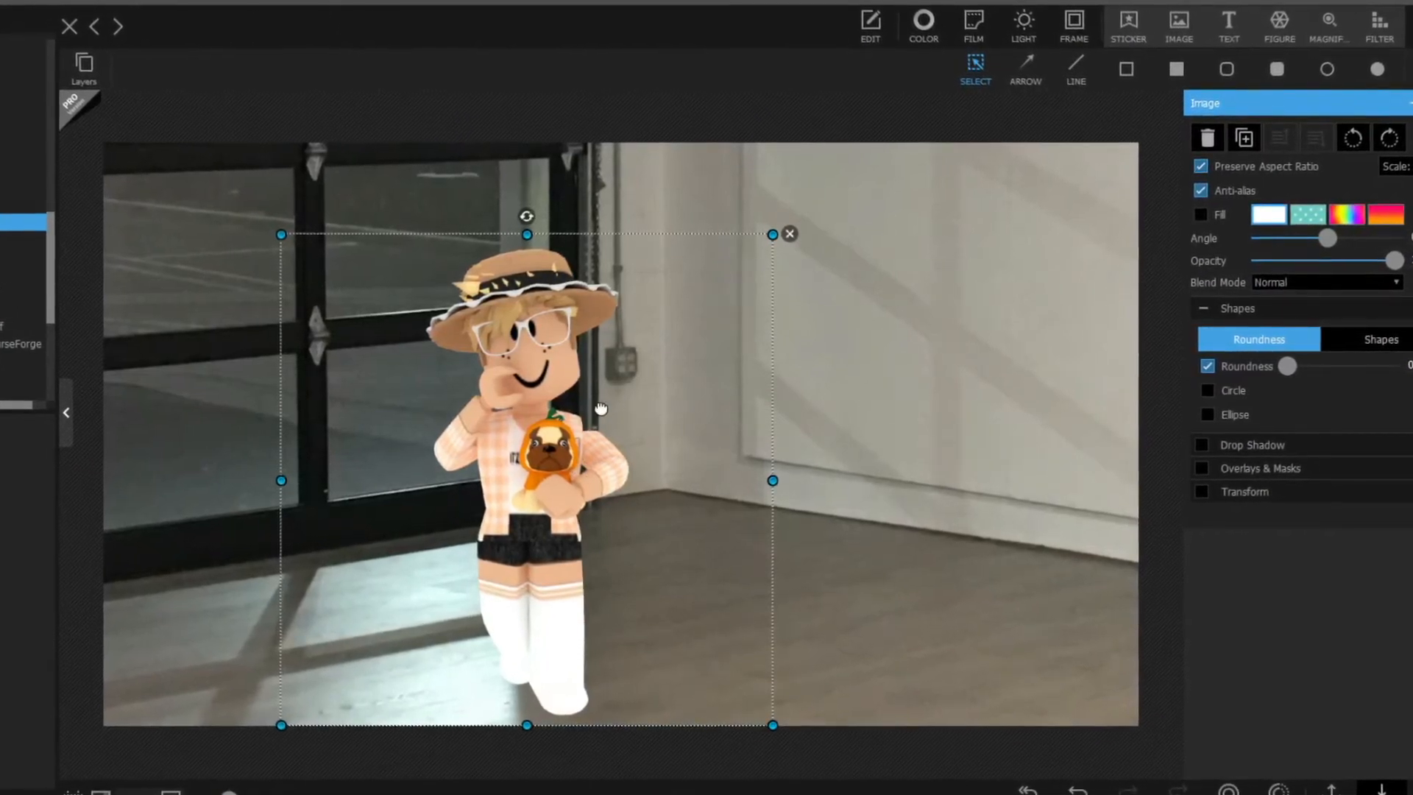
pyautogui.moveTo(602, 408); pyautogui.dragTo(320, 631)
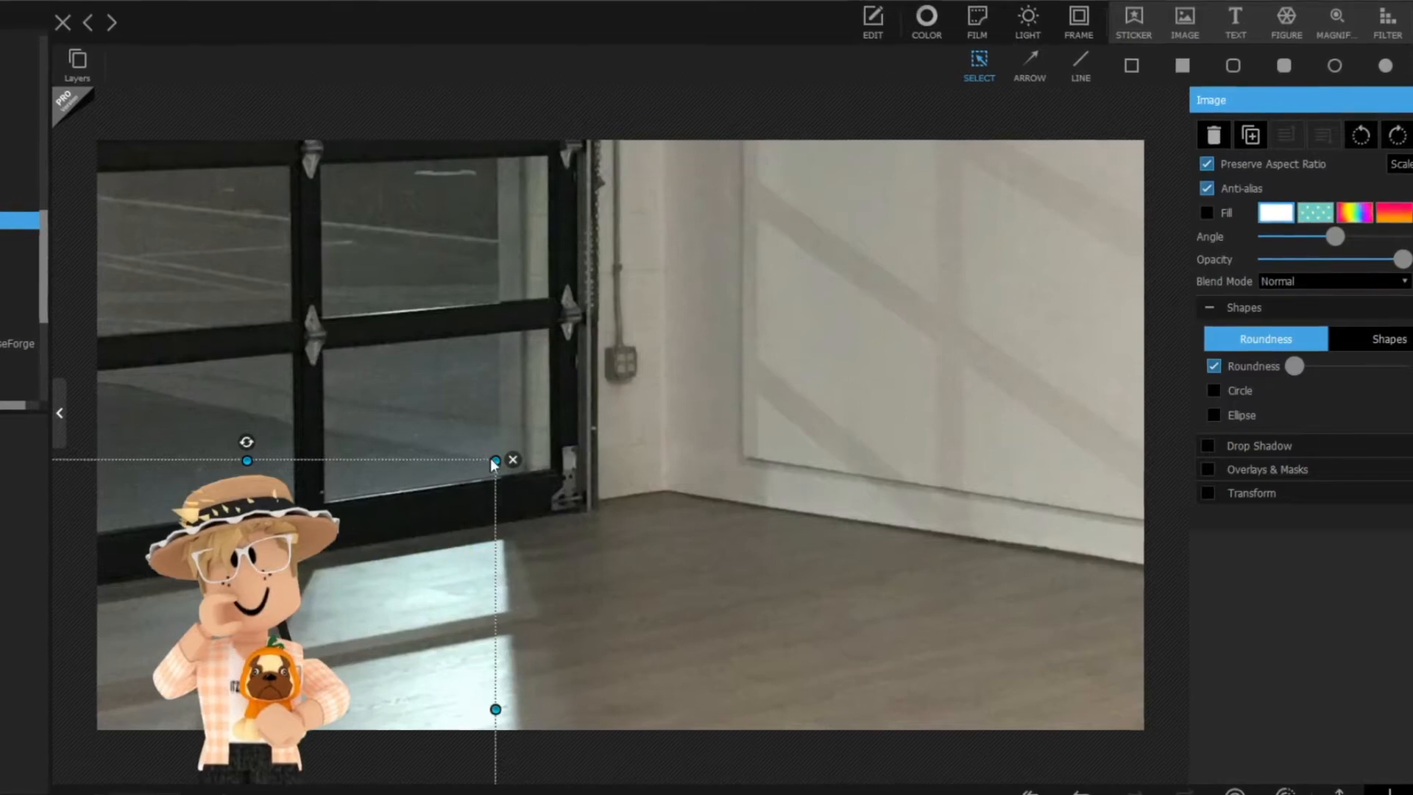
pyautogui.moveTo(493, 463); pyautogui.dragTo(922, 208)
pyautogui.moveTo(718, 287); pyautogui.dragTo(554, 443)
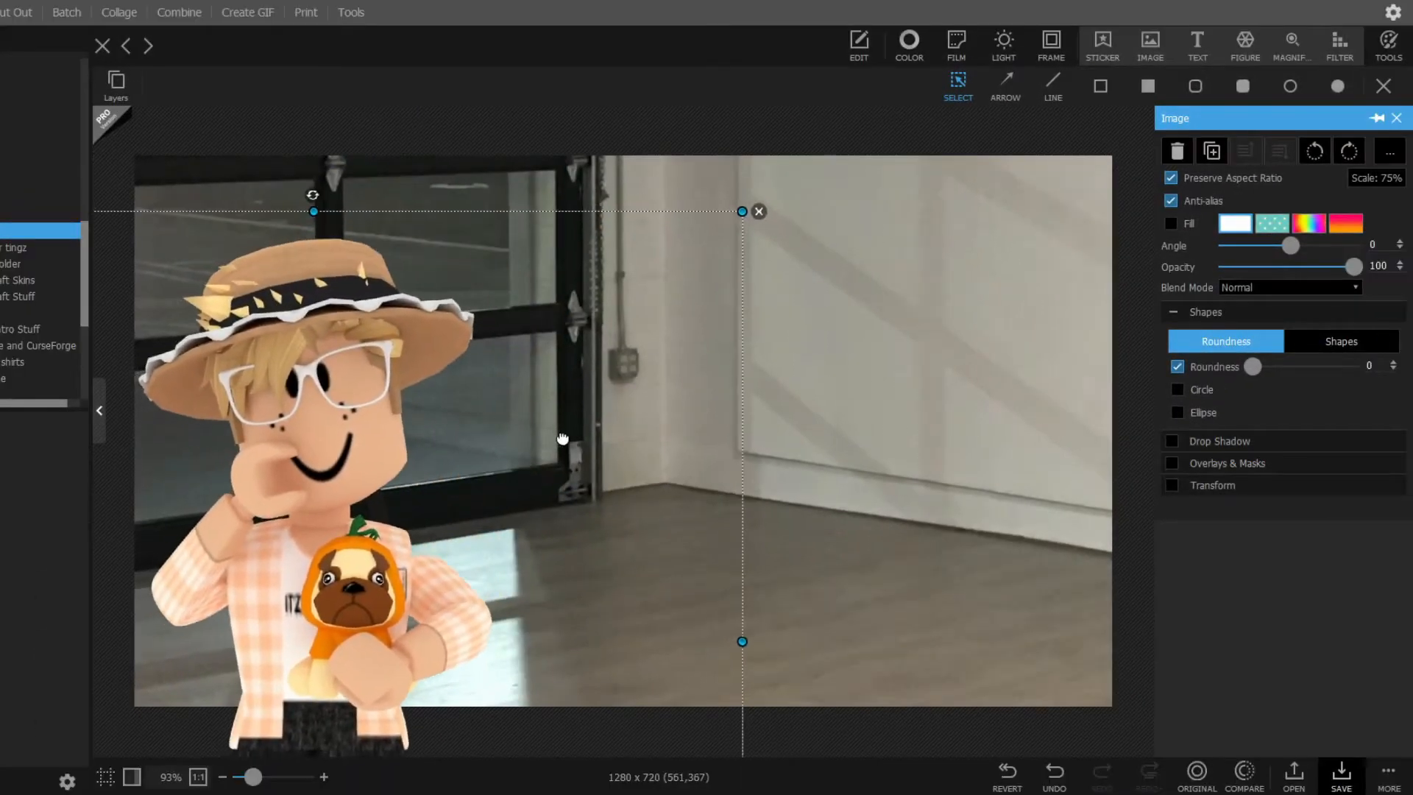
pyautogui.moveTo(313, 191); pyautogui.dragTo(352, 195)
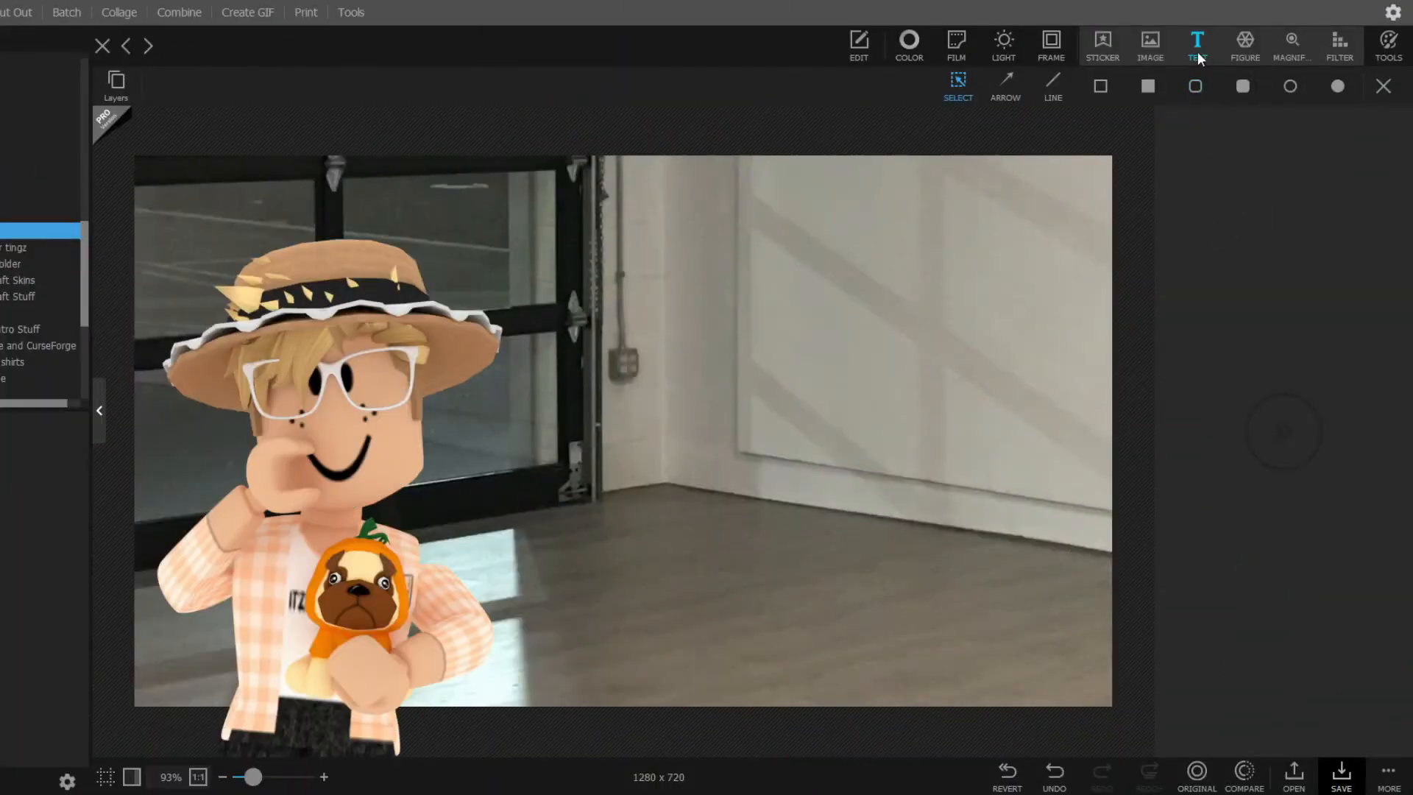
# Step: Add a text object to the right of the character and set its font to Felix Titling
pyautogui.click(1198, 52)
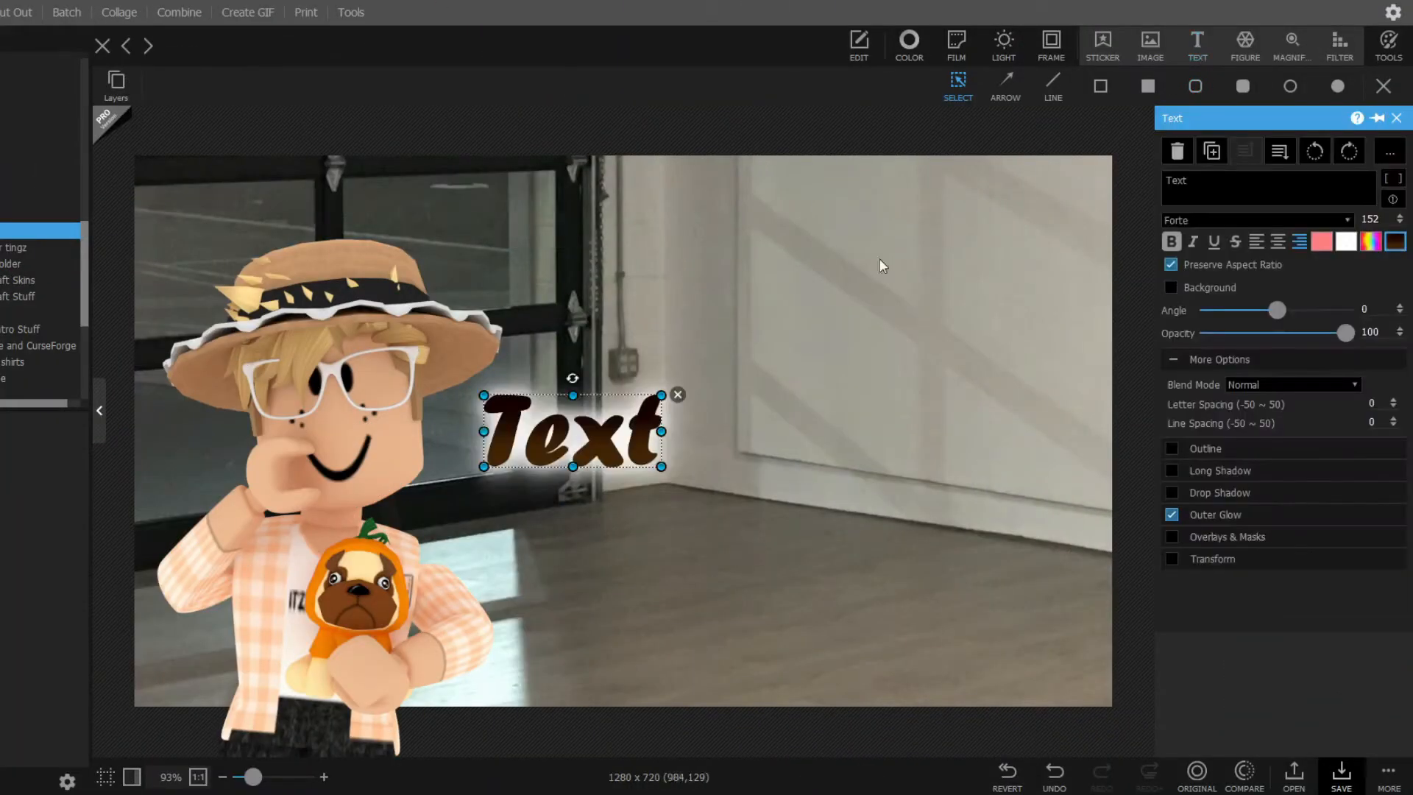
pyautogui.moveTo(588, 420); pyautogui.dragTo(658, 444)
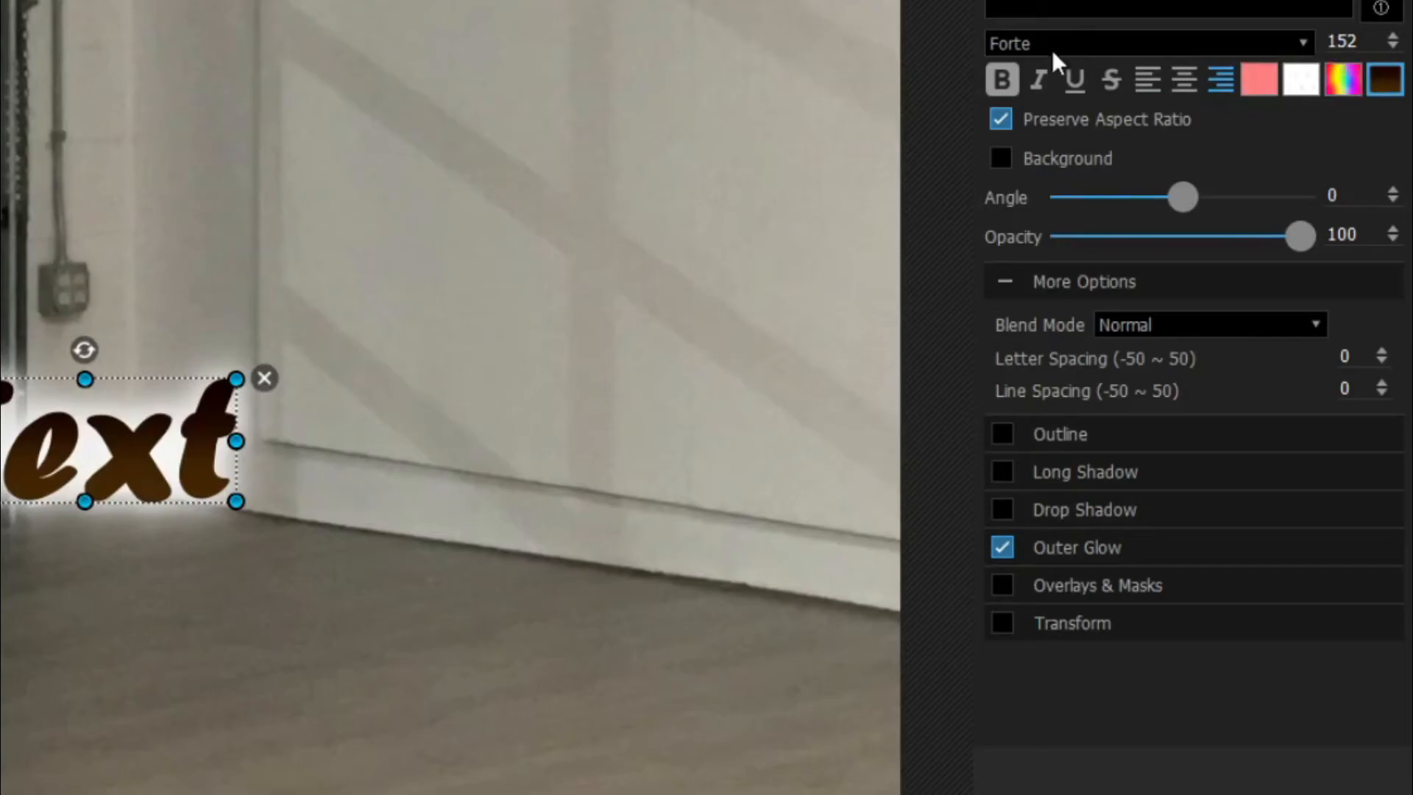
pyautogui.click(1201, 222)
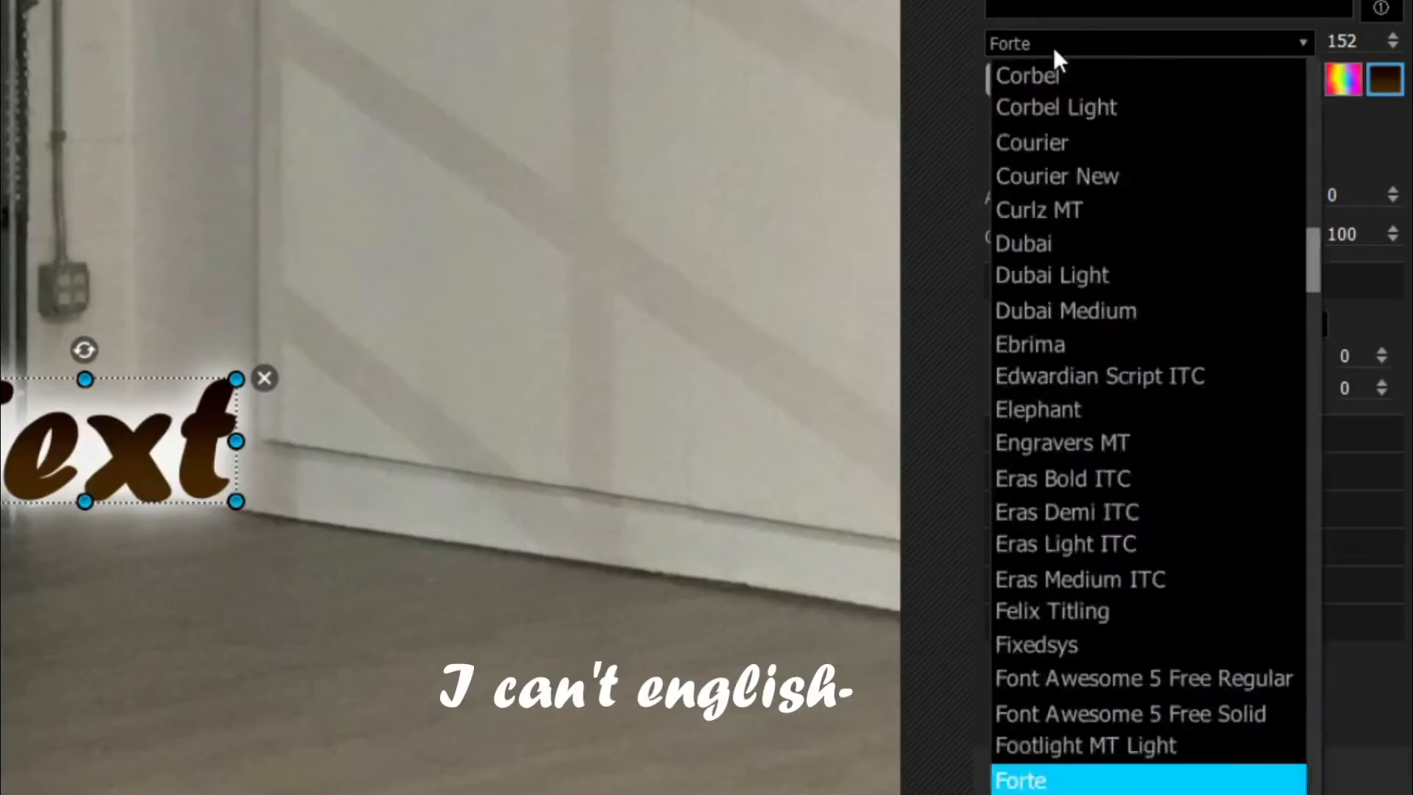
pyautogui.scroll(-7, 1211, 420)
pyautogui.scroll(2, 1030, 625)
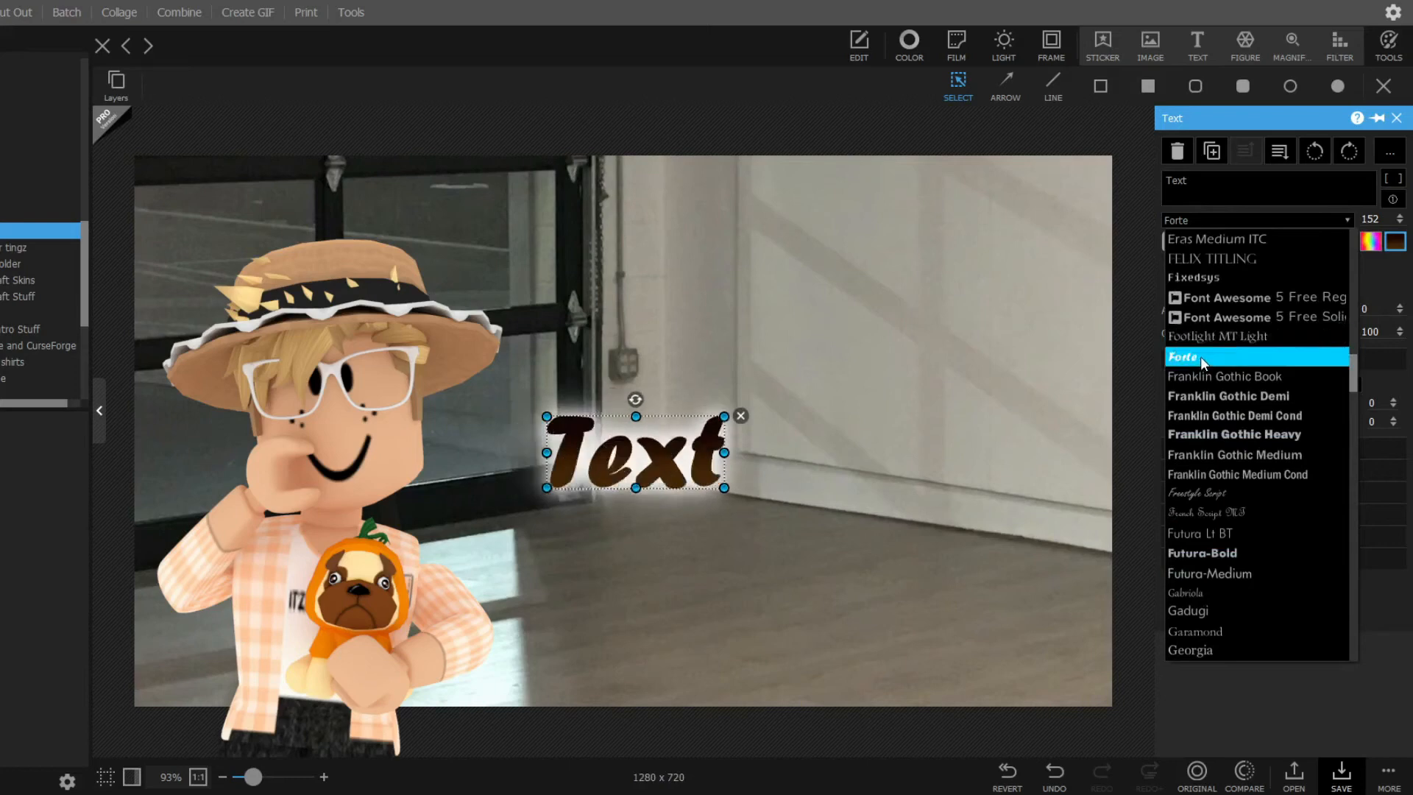
pyautogui.click(1242, 256)
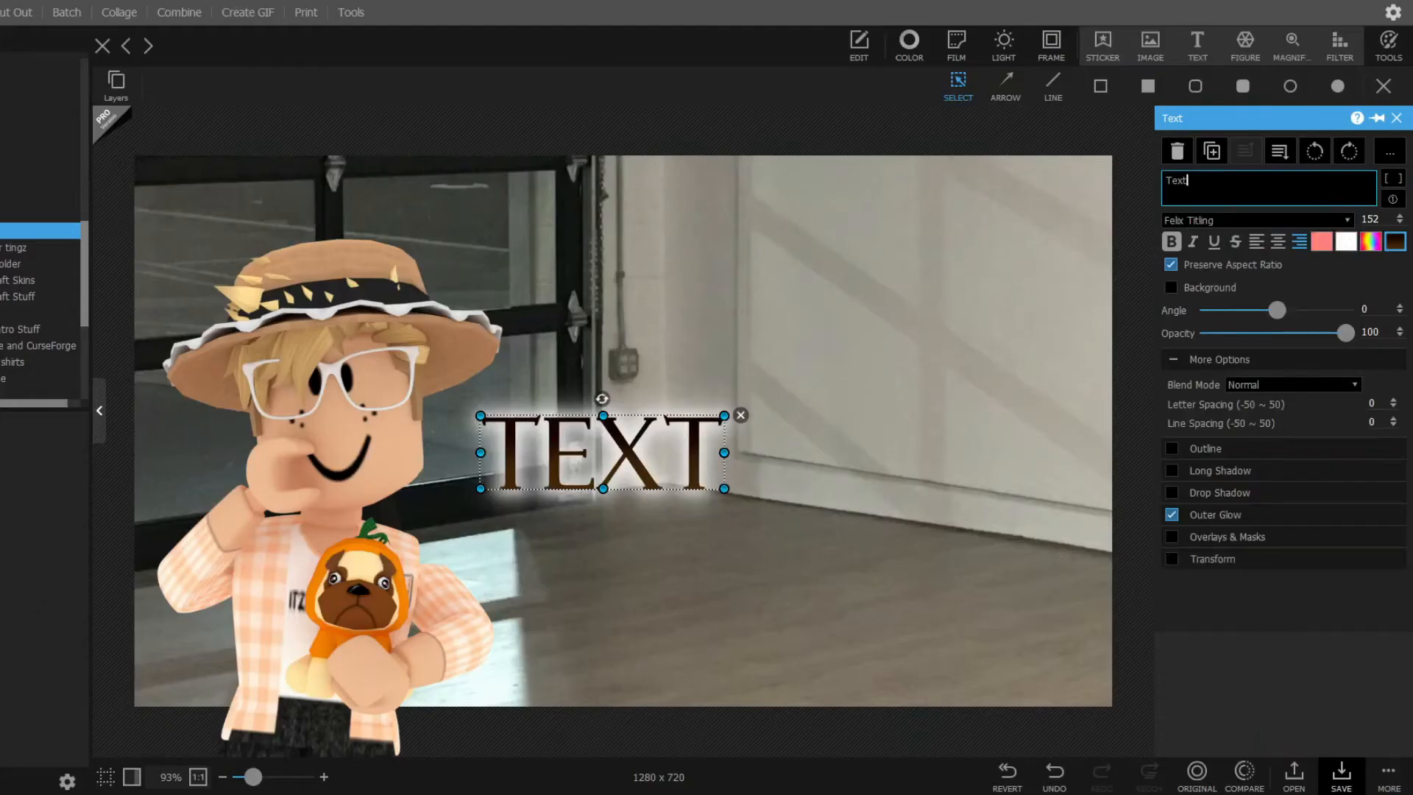
# Step: Replace the placeholder text with "Dancing"
pyautogui.press('BackSpace')
pyautogui.press('BackSpace')
pyautogui.press('BackSpace')
pyautogui.press('BackSpace')
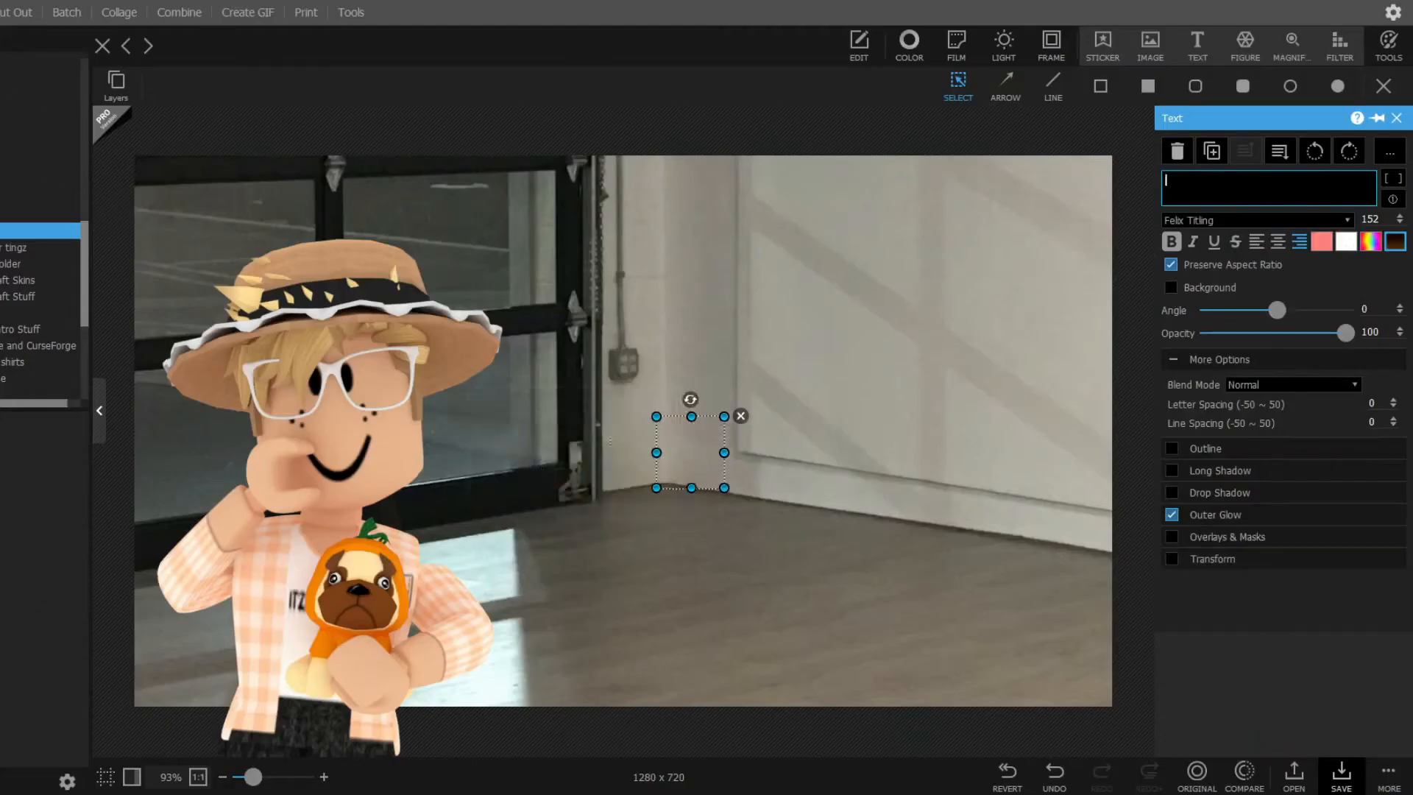
pyautogui.write('Dancing')
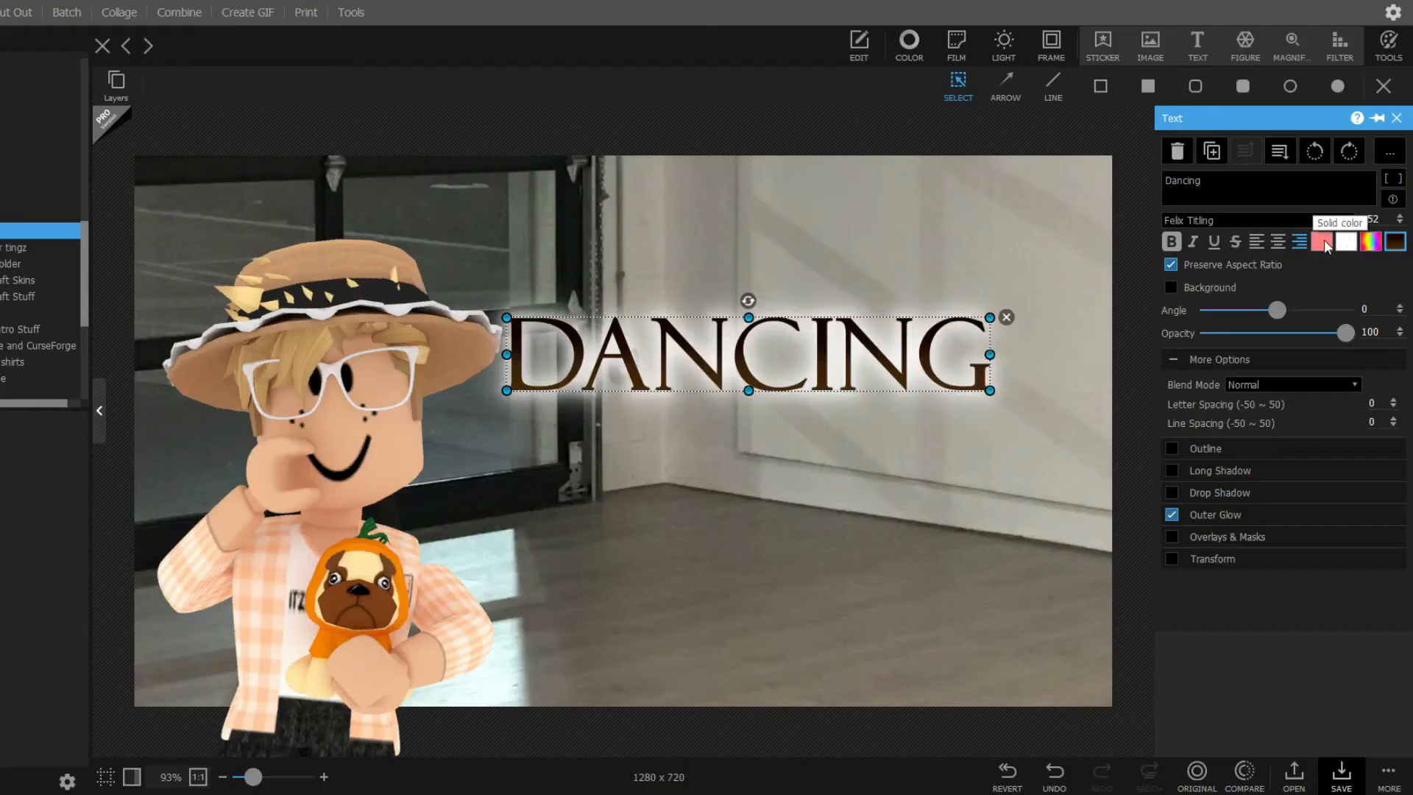
# Step: Change the "Dancing" text to a solid light orange-yellow colour using the colour wheel
pyautogui.click(1323, 240)
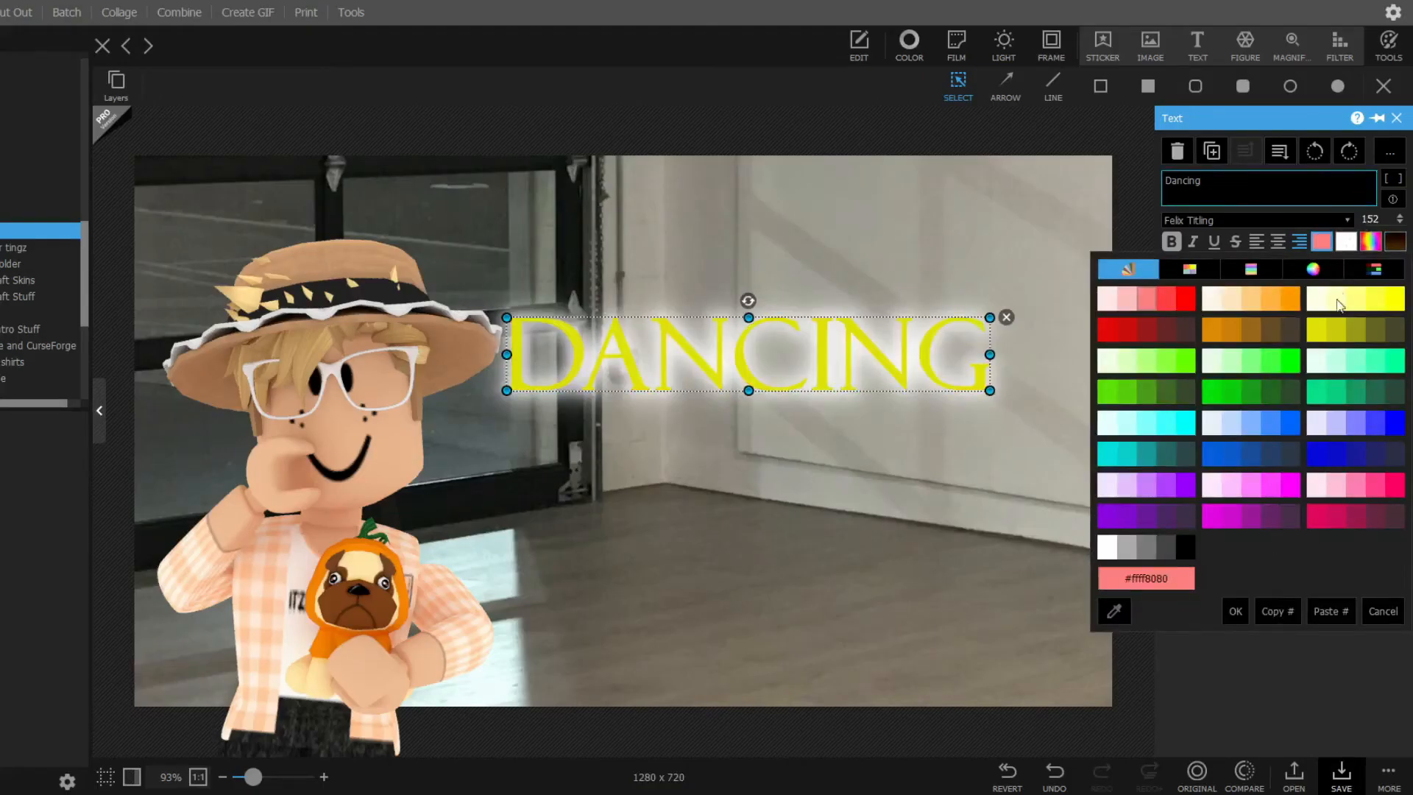
pyautogui.click(1313, 269)
pyautogui.moveTo(1145, 392)
pyautogui.mouseDown()
pyautogui.moveTo(979, 460)
pyautogui.moveTo(961, 471)
pyautogui.moveTo(993, 485)
pyautogui.moveTo(795, 574)
pyautogui.mouseUp()
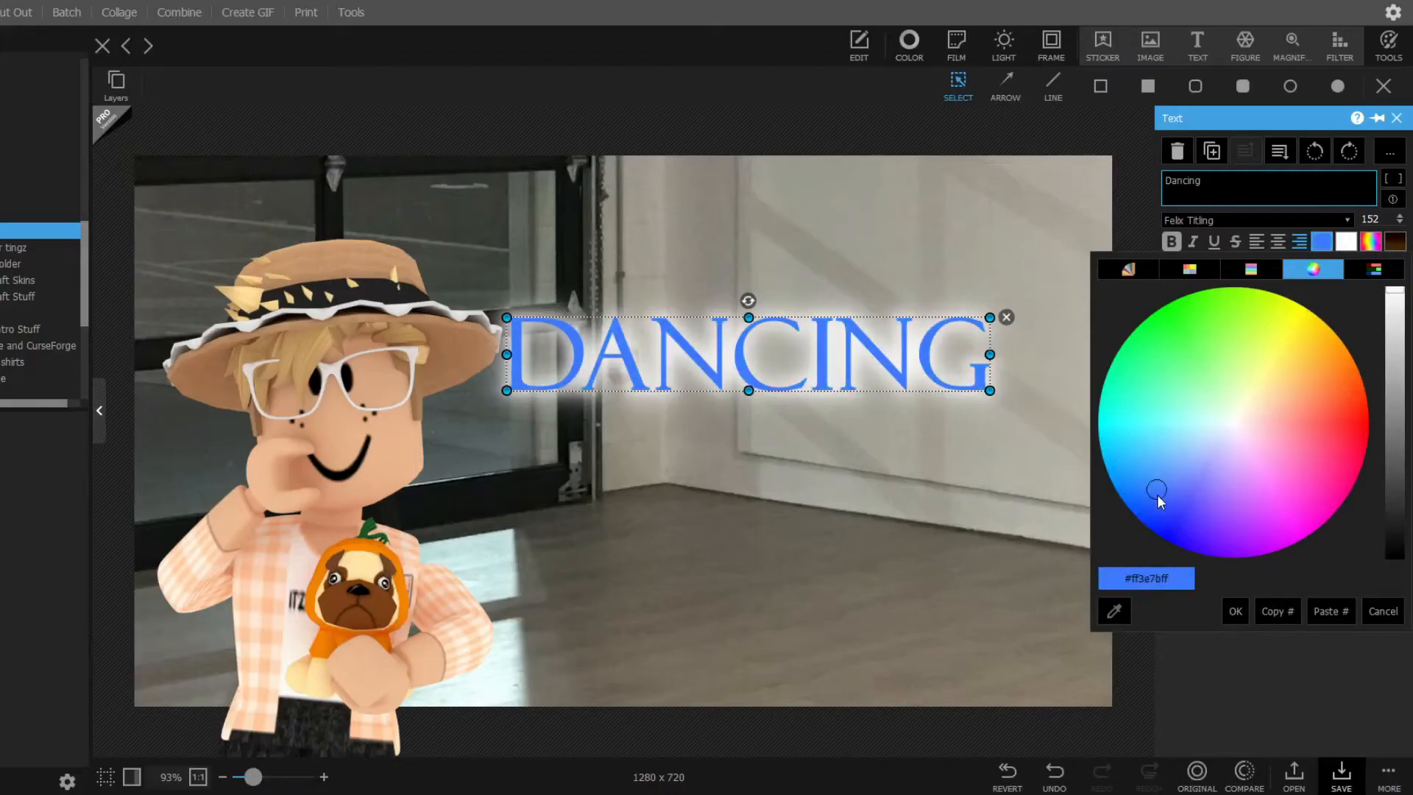
pyautogui.moveTo(1157, 502)
pyautogui.mouseDown()
pyautogui.moveTo(1161, 449)
pyautogui.moveTo(1193, 416)
pyautogui.moveTo(1153, 431)
pyautogui.mouseUp()
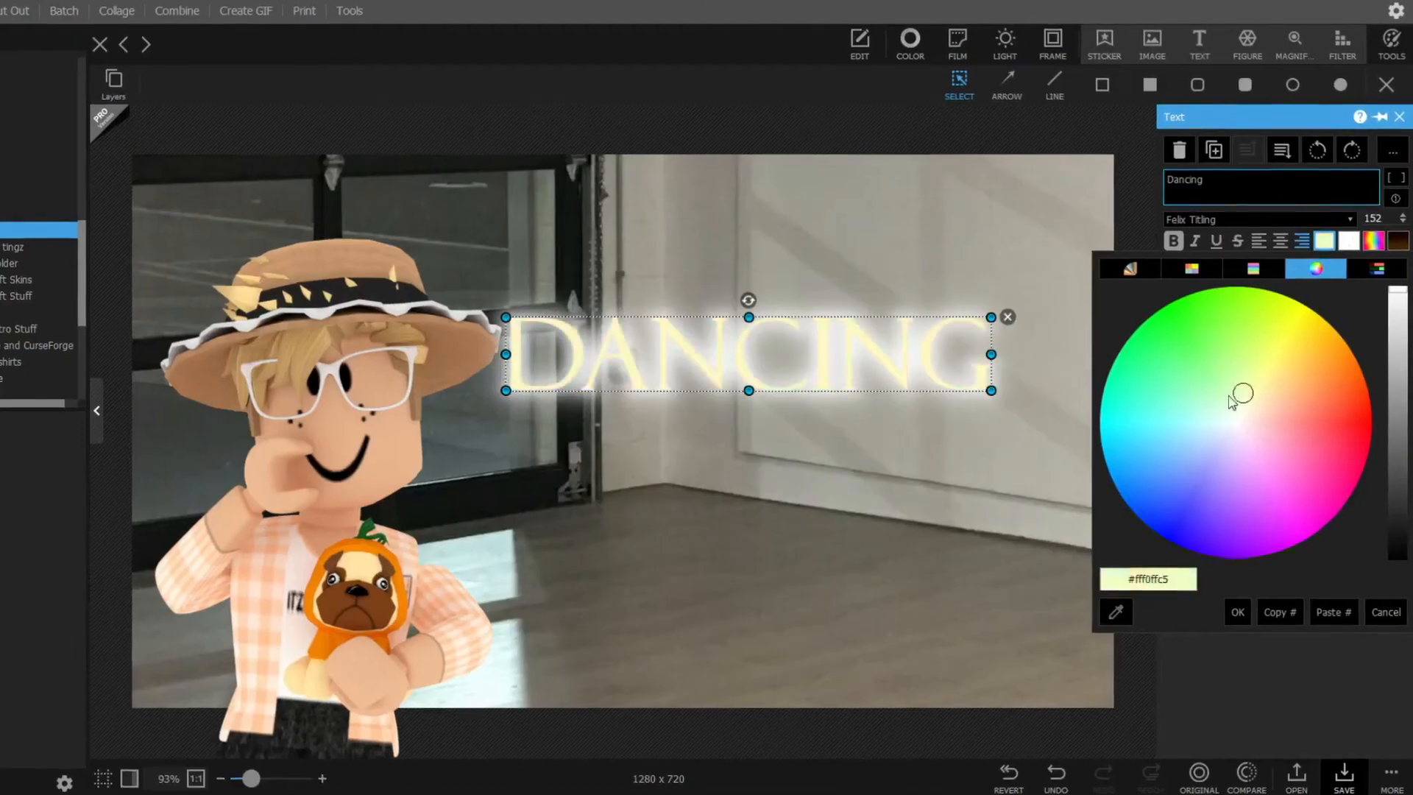
pyautogui.moveTo(1239, 394)
pyautogui.mouseDown()
pyautogui.moveTo(1289, 400)
pyautogui.moveTo(1267, 418)
pyautogui.moveTo(1324, 376)
pyautogui.moveTo(1345, 385)
pyautogui.mouseUp()
pyautogui.click(1405, 373)
pyautogui.click(1411, 302)
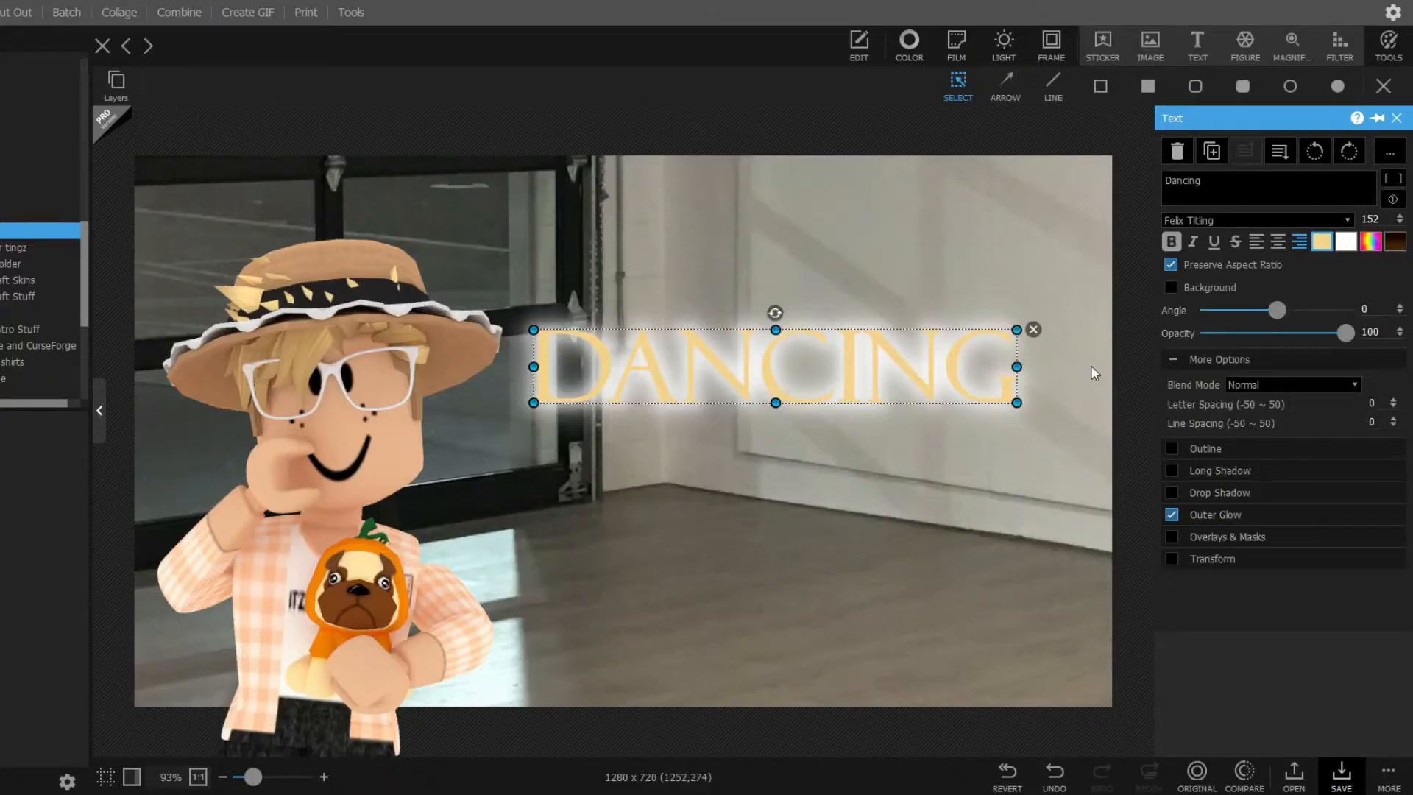
# Step: Move the "Dancing" title to the upper part of the photo beside the character's hat and enlarge it to size 194
pyautogui.moveTo(933, 365); pyautogui.dragTo(825, 254)
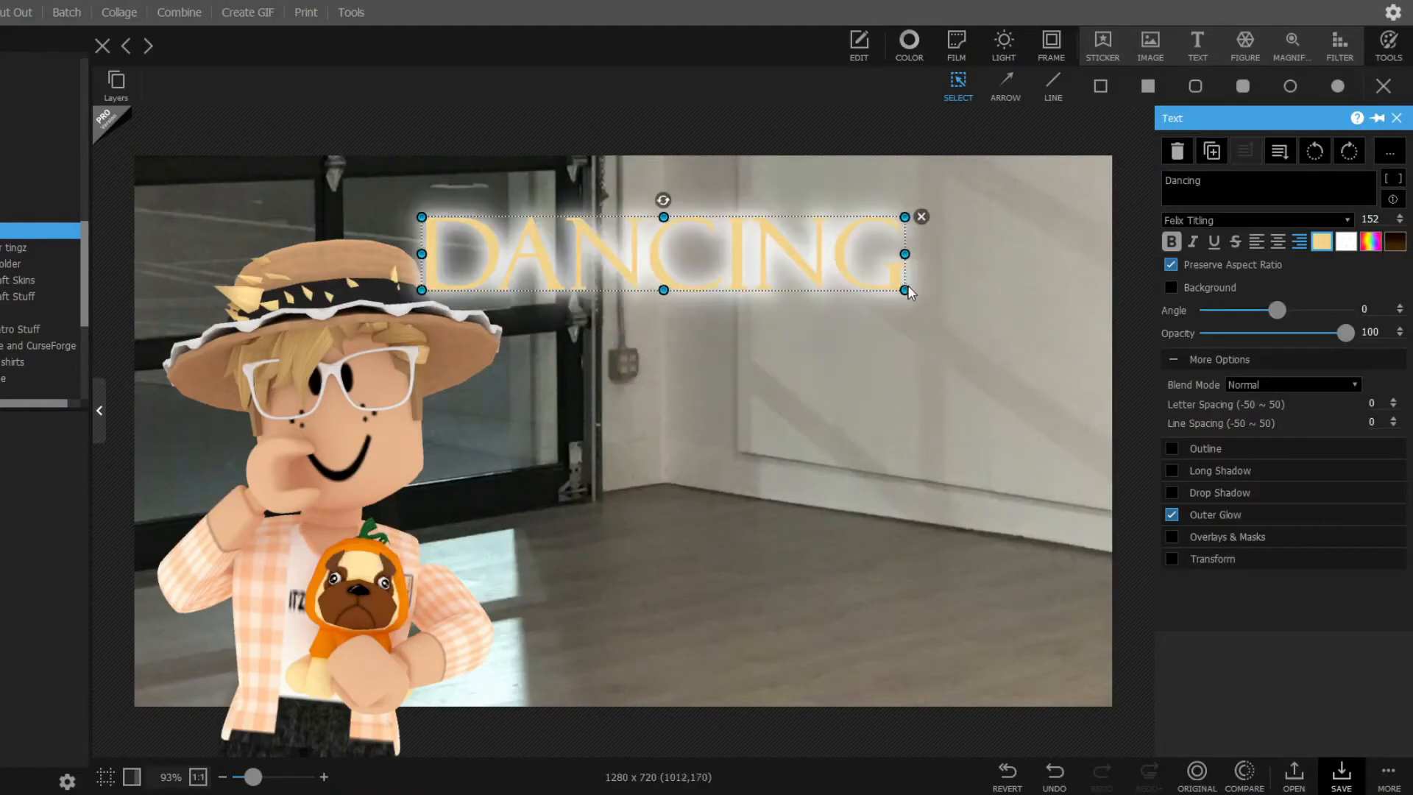
pyautogui.moveTo(904, 290); pyautogui.dragTo(1034, 308)
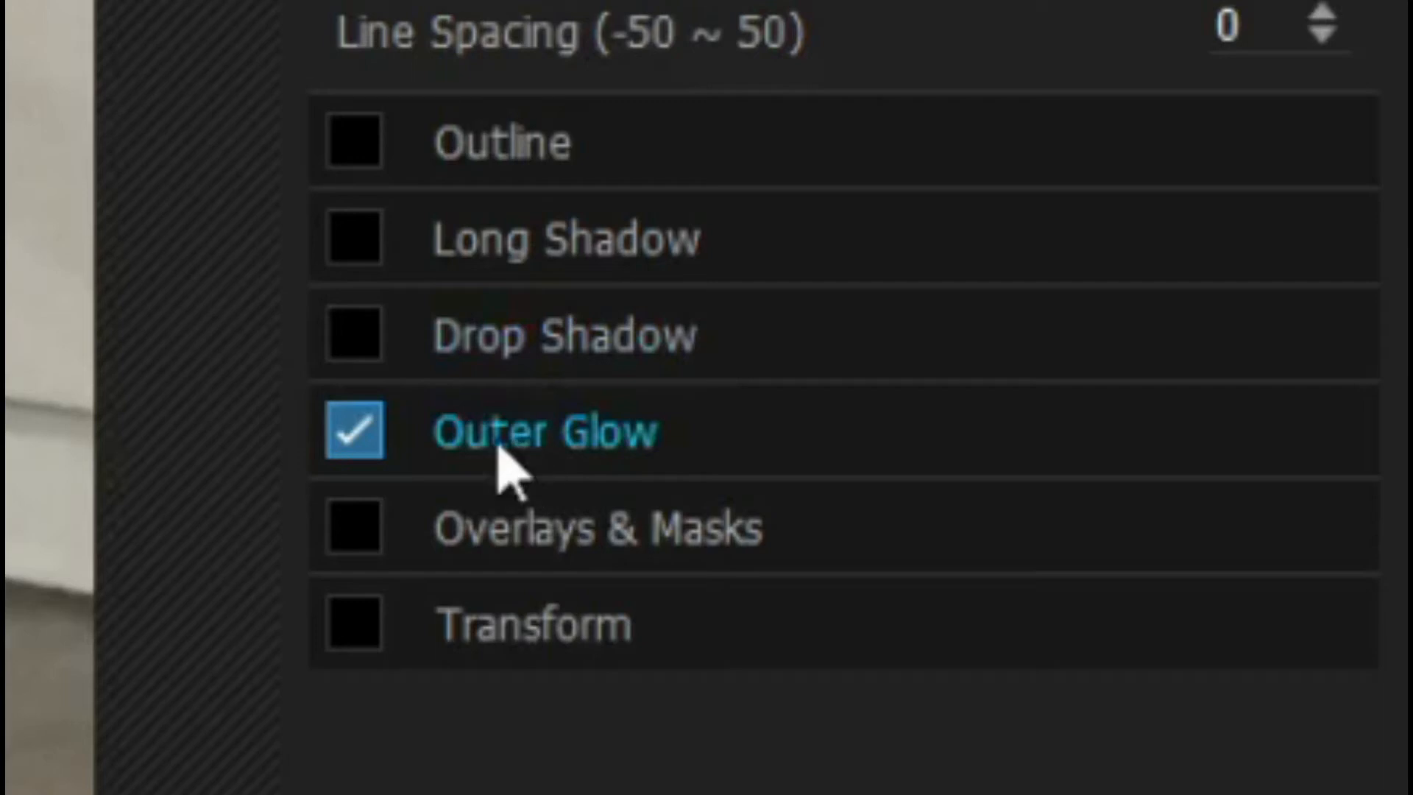
# Step: Set the "Dancing" title's outer glow to thickness 22 and blur 46, keeping the glow colour white
pyautogui.click(500, 446)
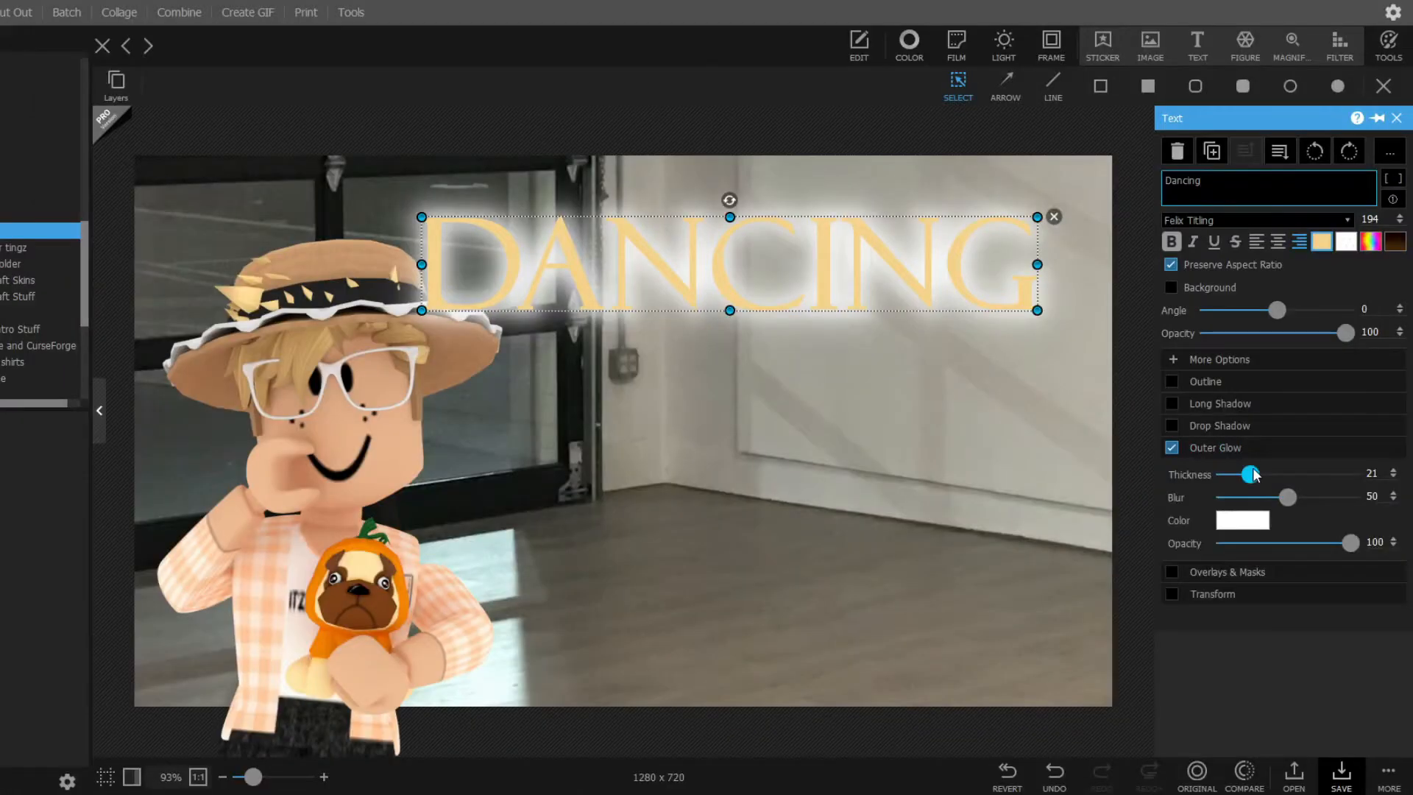
pyautogui.moveTo(531, 299); pyautogui.dragTo(593, 368)
pyautogui.moveTo(1264, 492); pyautogui.dragTo(1124, 526)
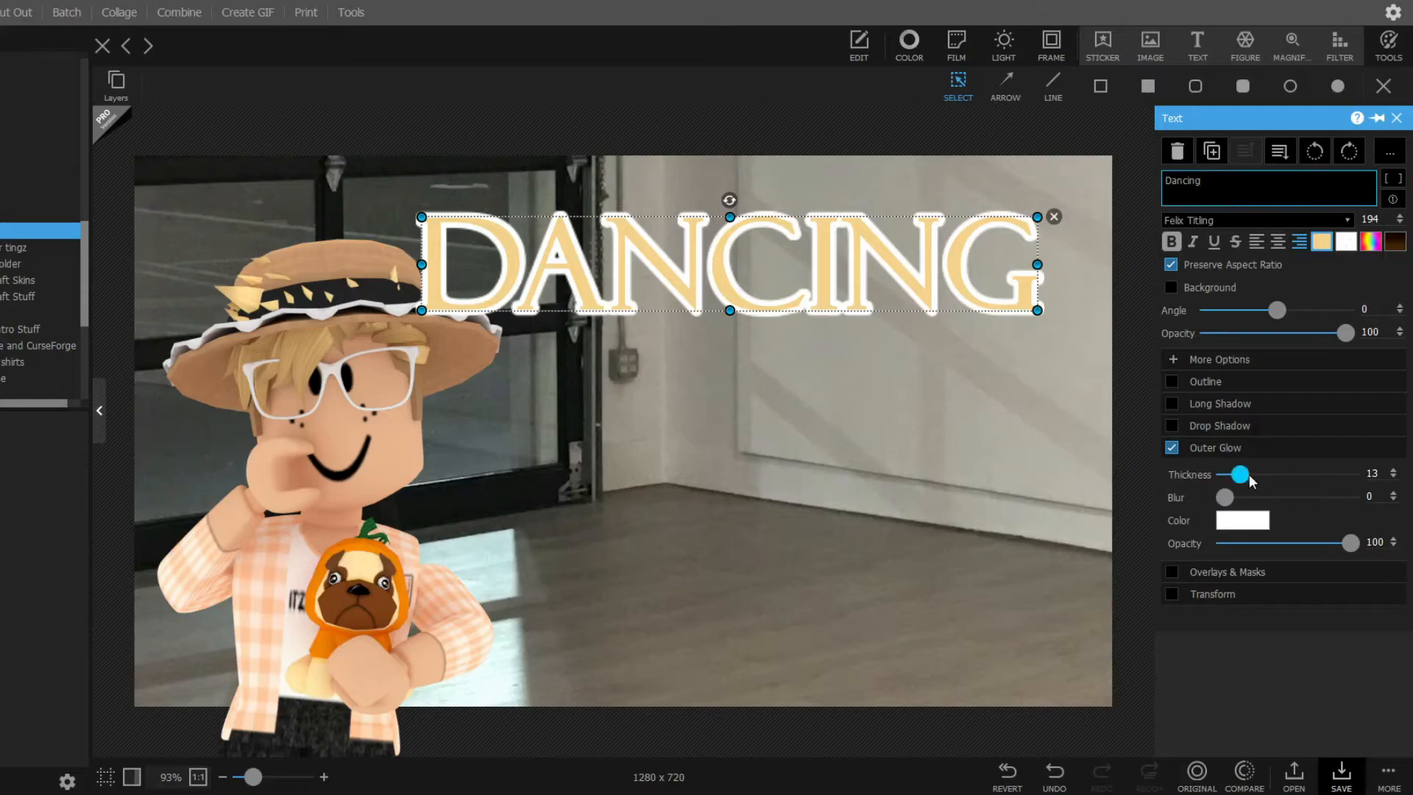
pyautogui.moveTo(1251, 480); pyautogui.dragTo(1291, 479)
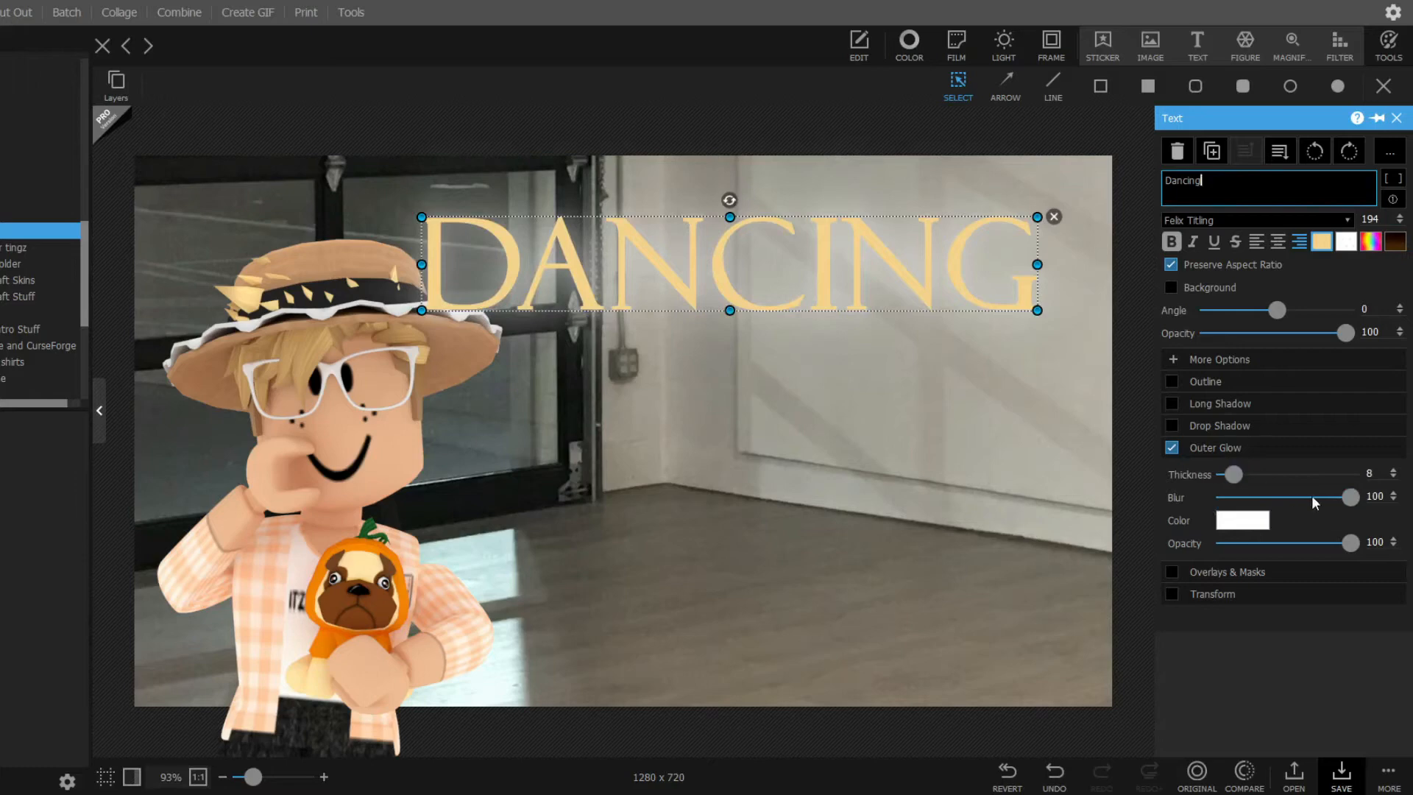
pyautogui.click(1284, 499)
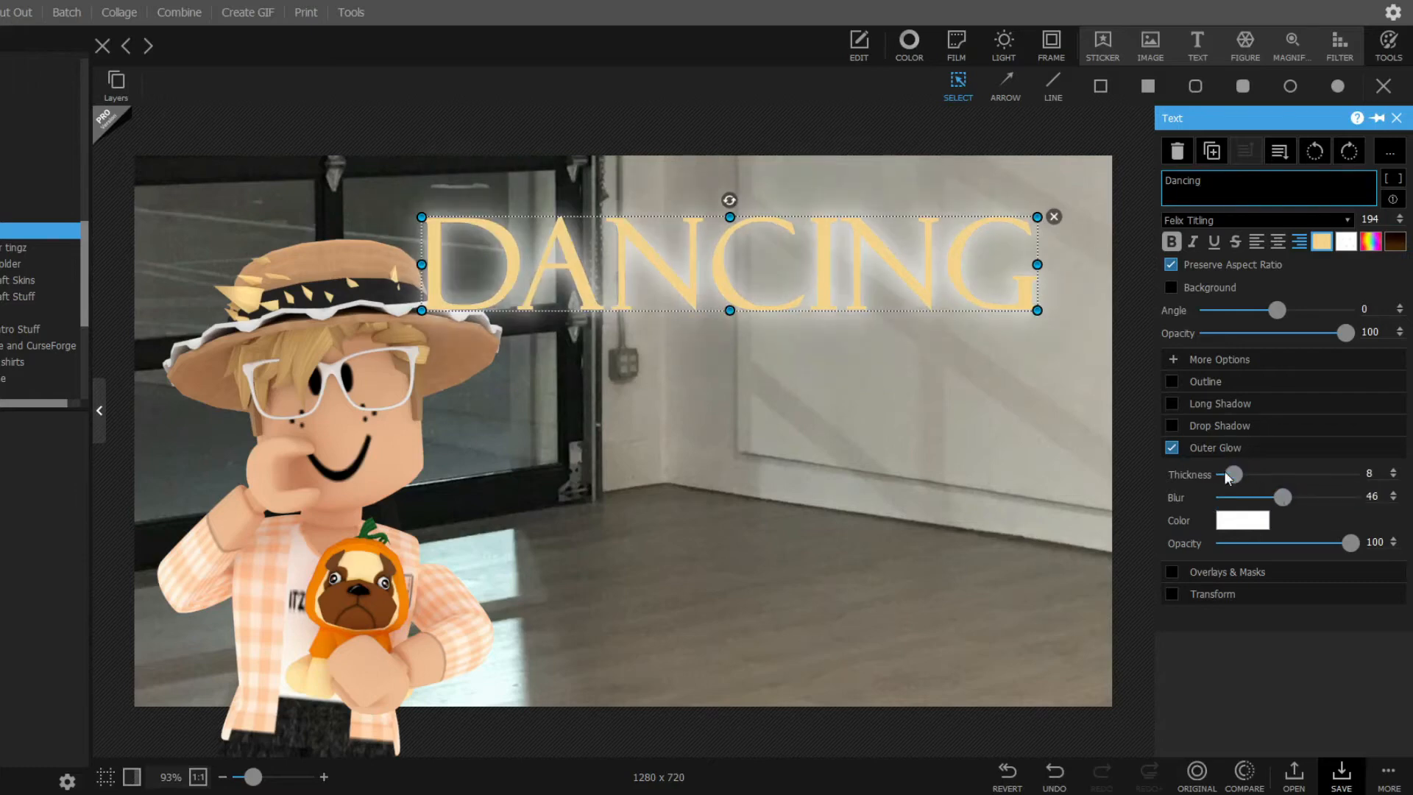
pyautogui.moveTo(1233, 480); pyautogui.dragTo(1249, 491)
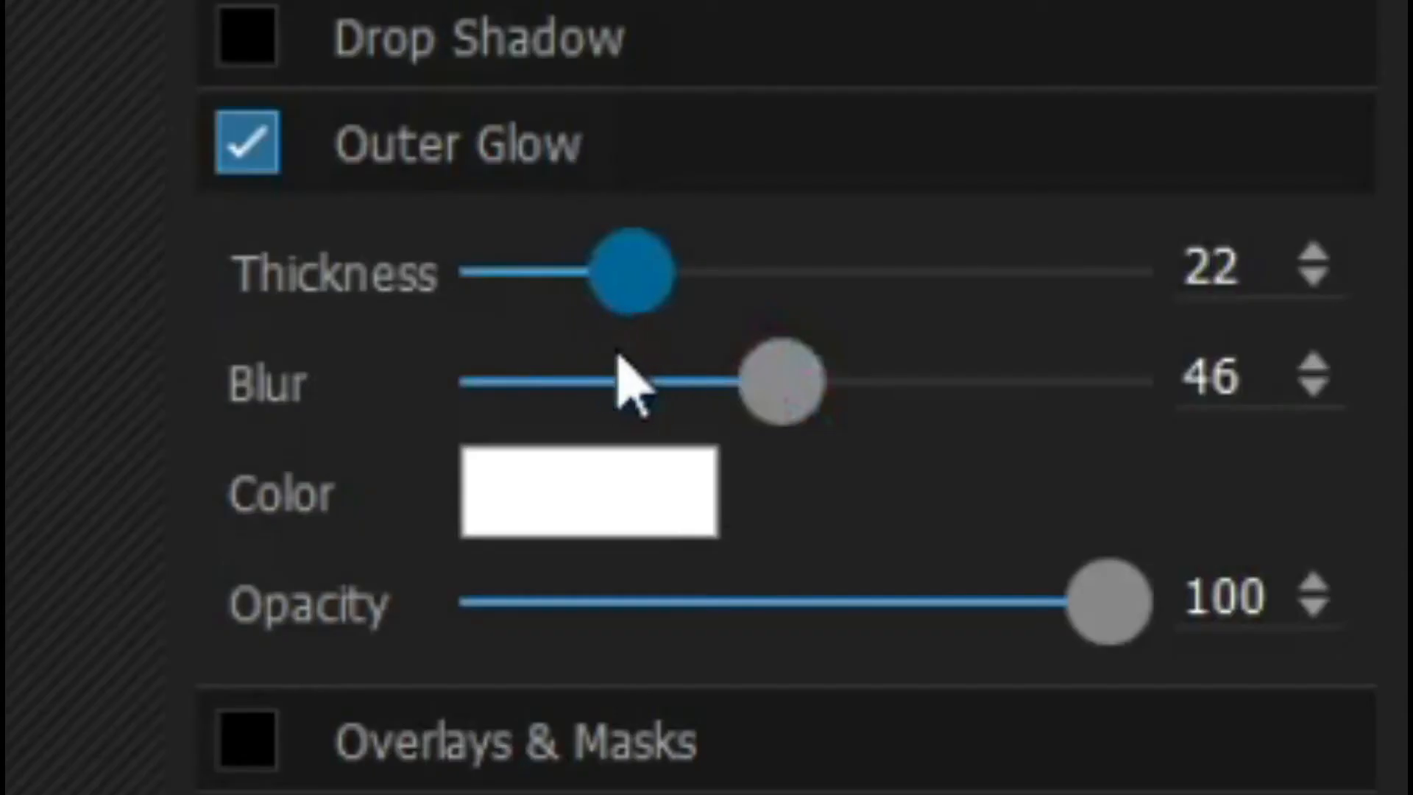
pyautogui.moveTo(616, 355); pyautogui.dragTo(617, 353)
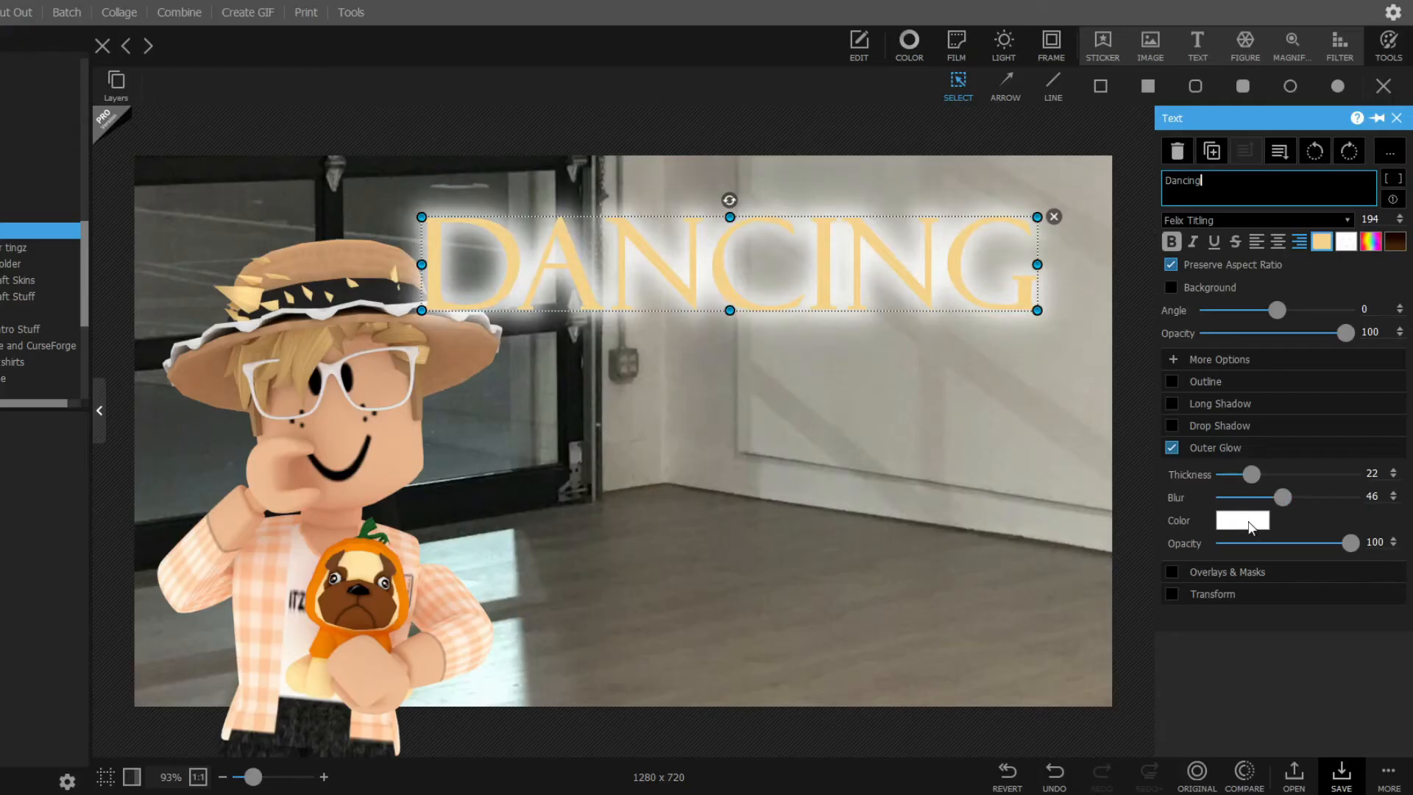
pyautogui.click(1248, 523)
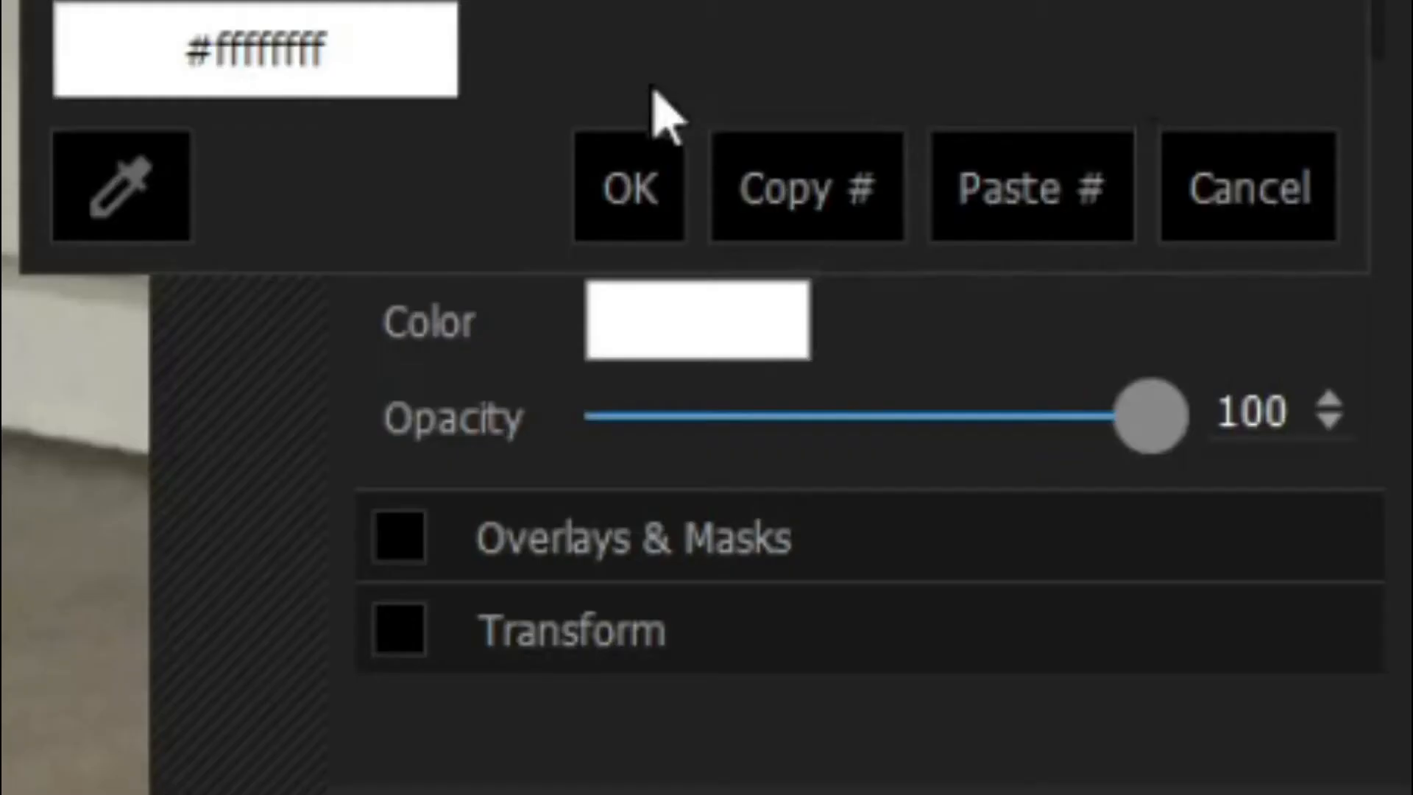
pyautogui.click(1226, 488)
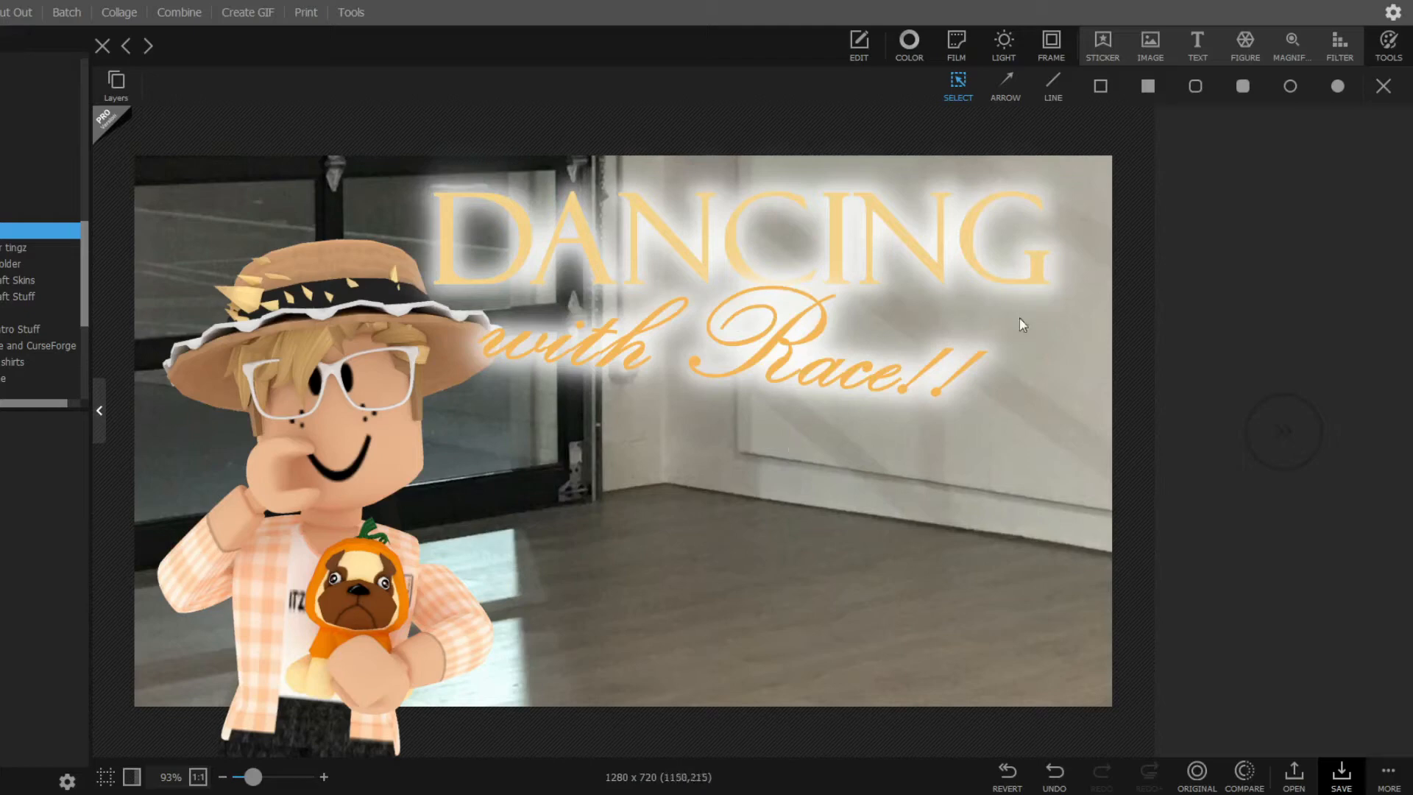
# Step: Browse the frame designs and apply the thin single-line white frame with crossing corners to the photo
pyautogui.click(1050, 50)
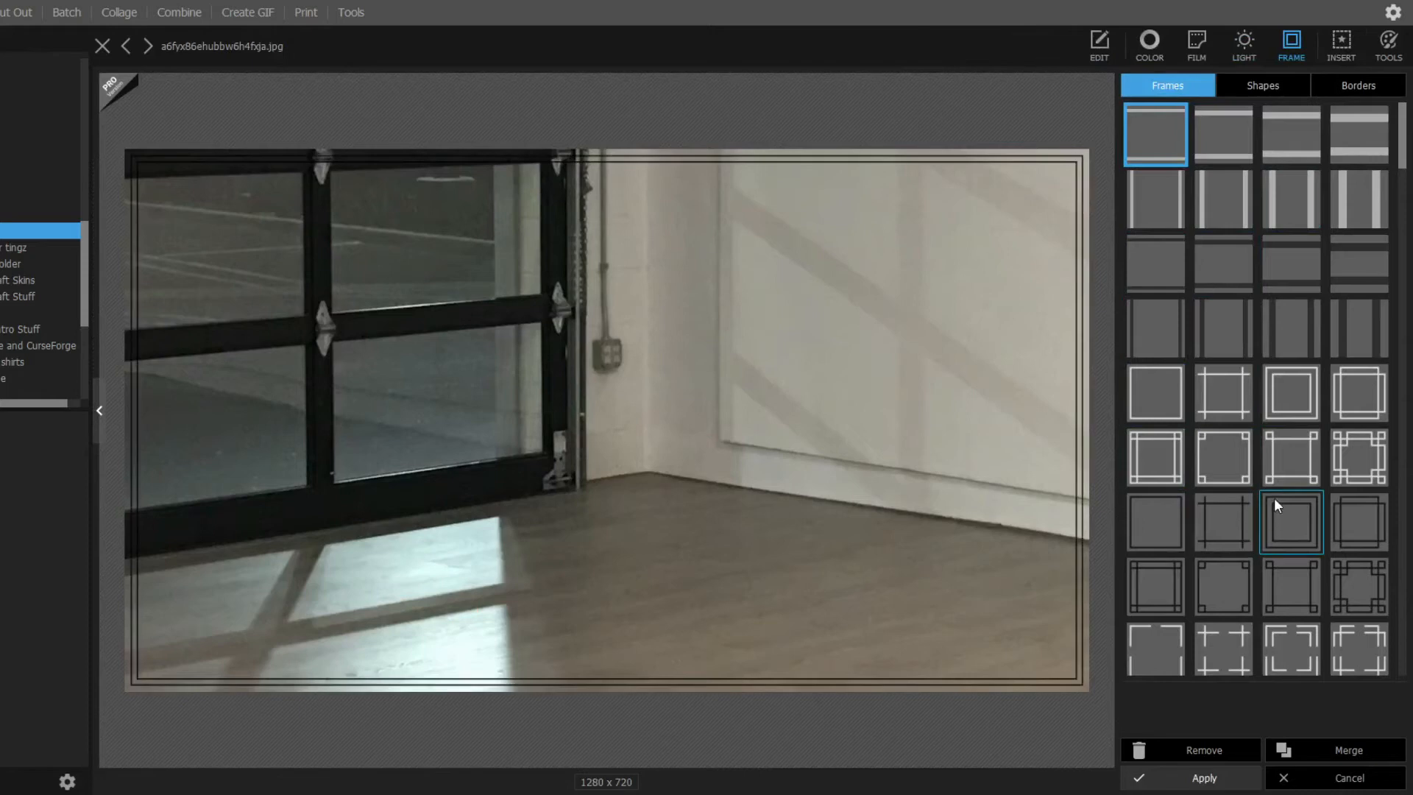
pyautogui.click(1223, 392)
pyautogui.scroll(-3, 1269, 388)
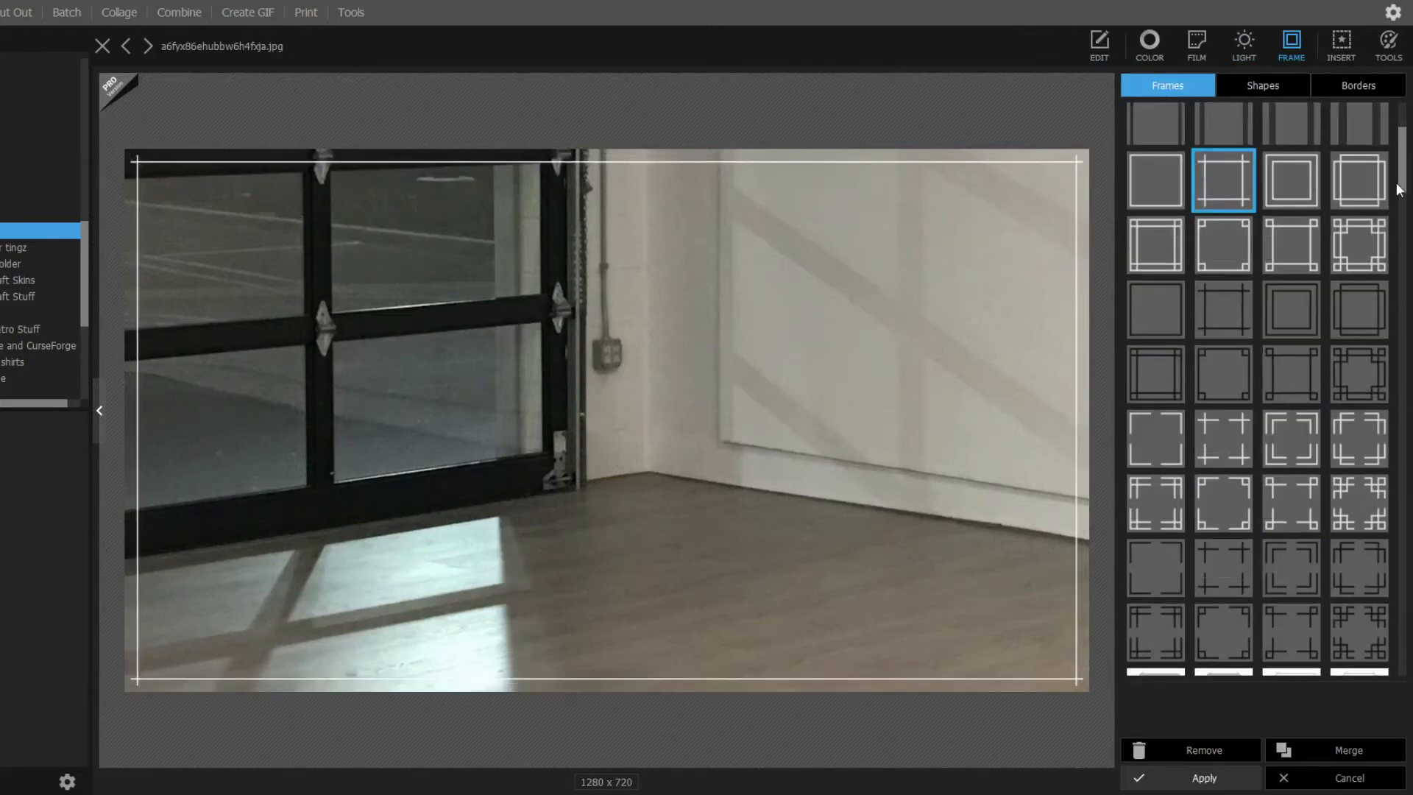
pyautogui.scroll(-5, 1397, 220)
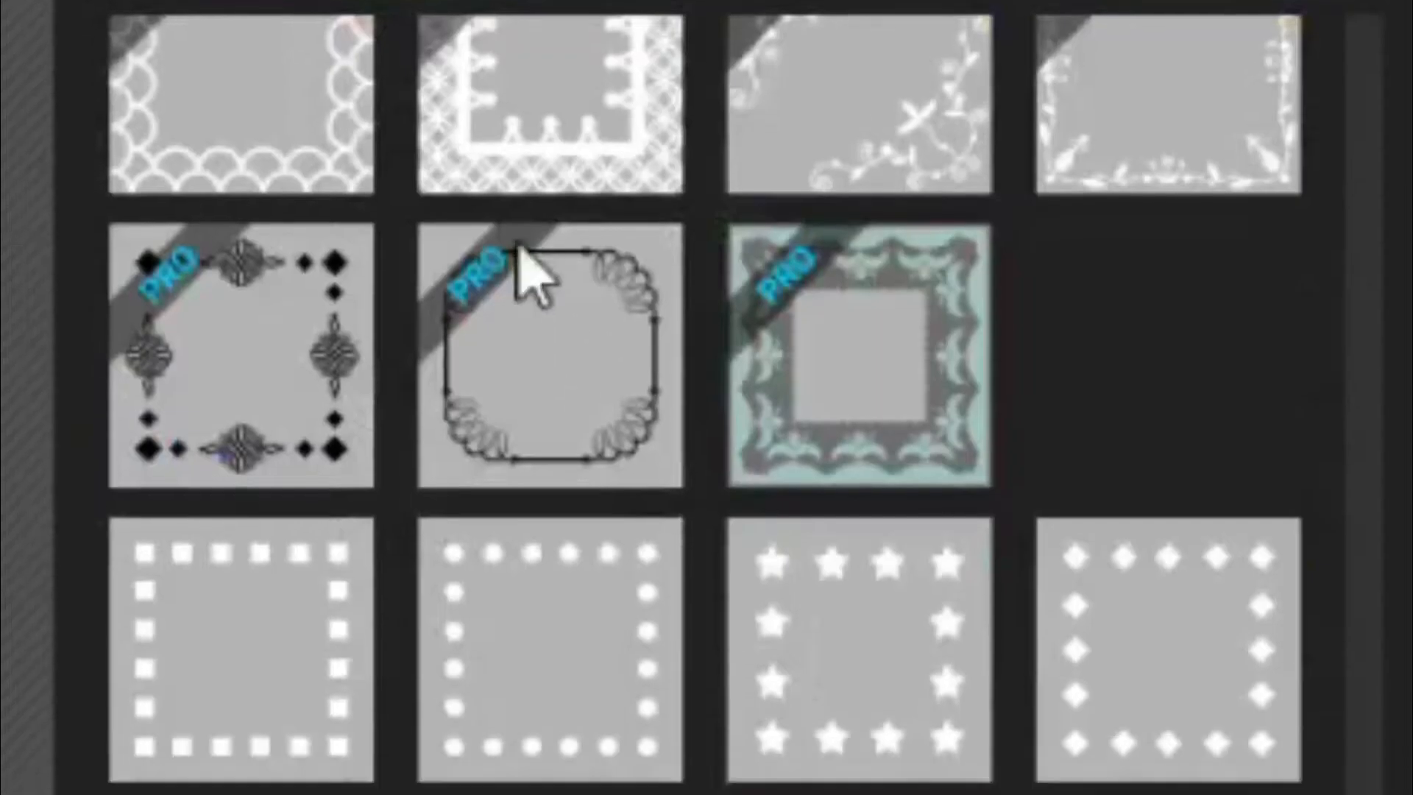
pyautogui.scroll(-5, 139, 195)
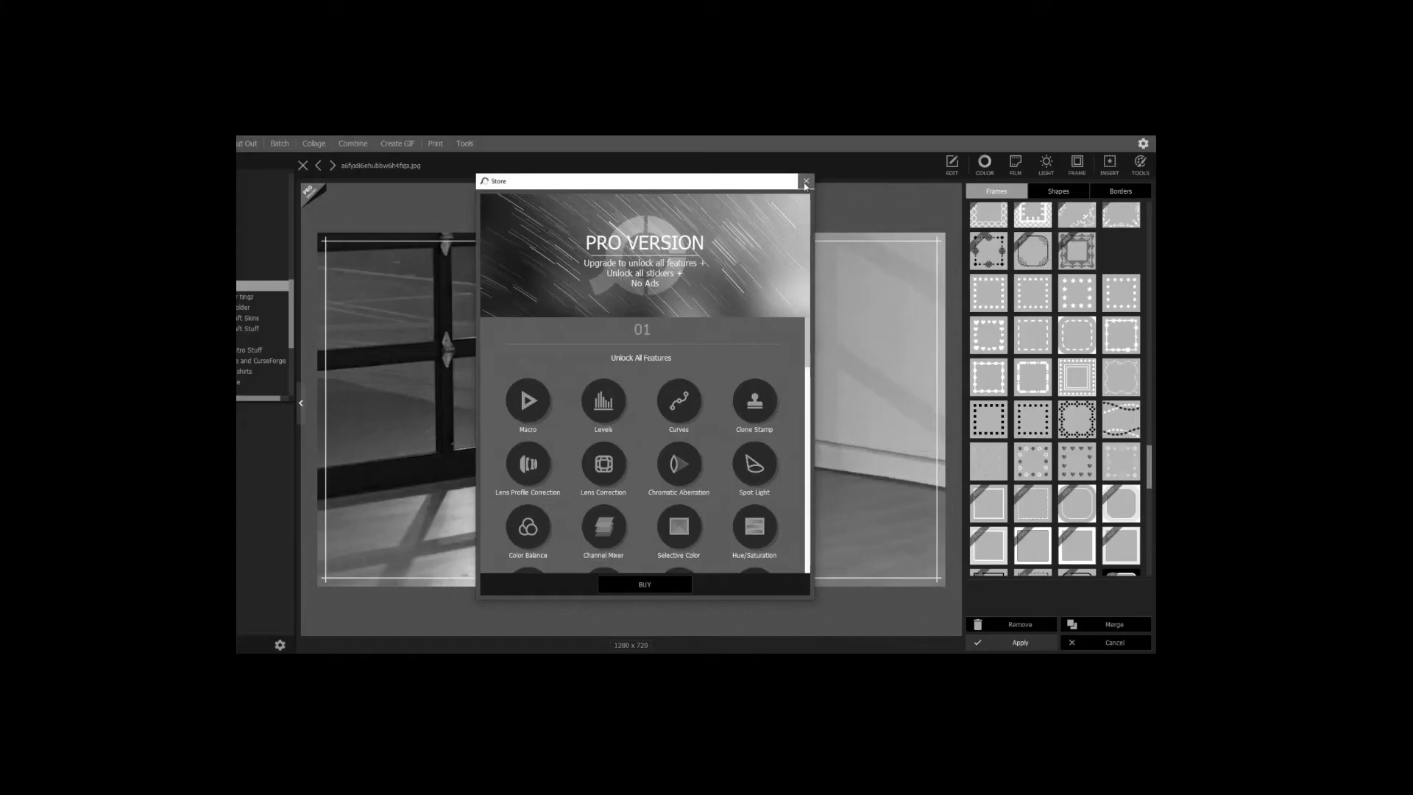
pyautogui.click(806, 181)
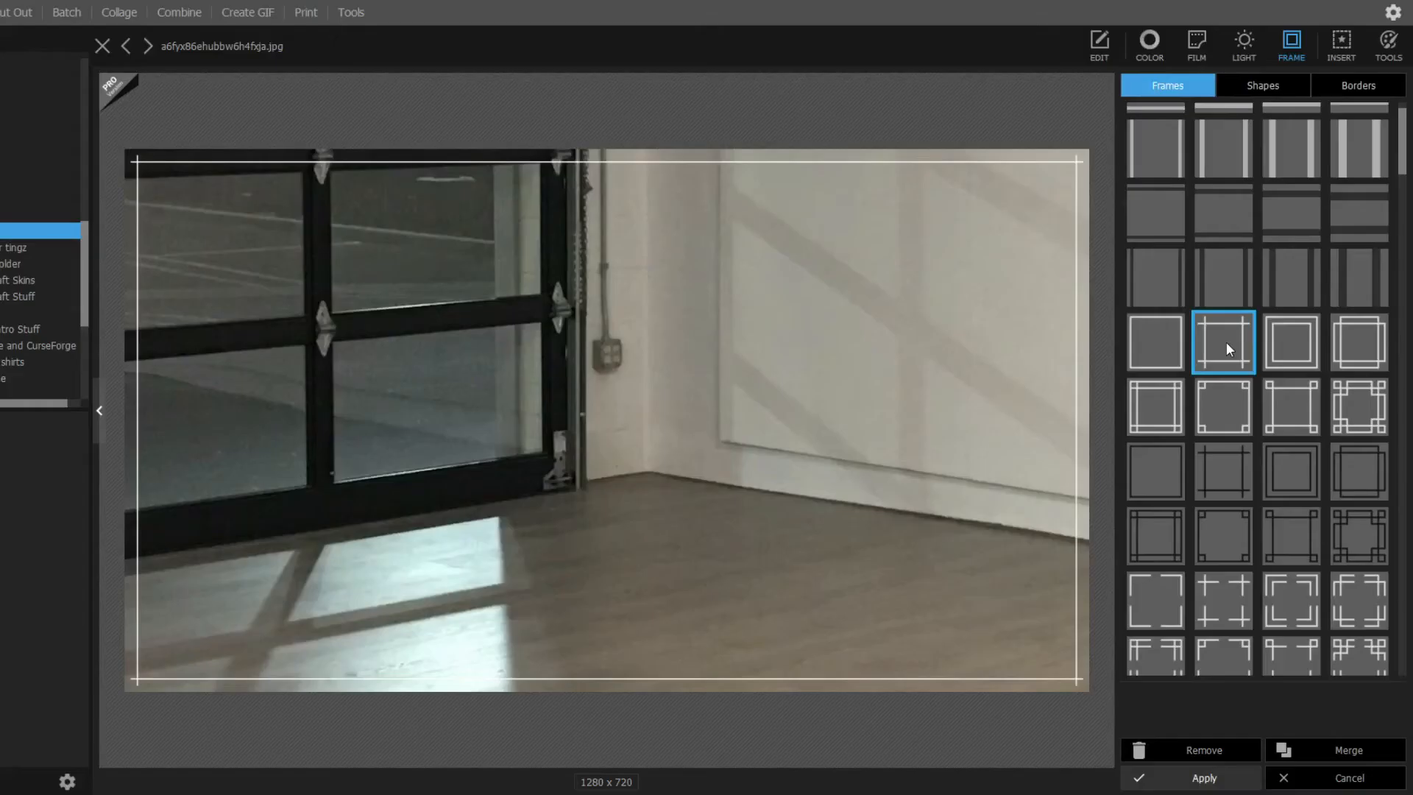
pyautogui.click(1184, 769)
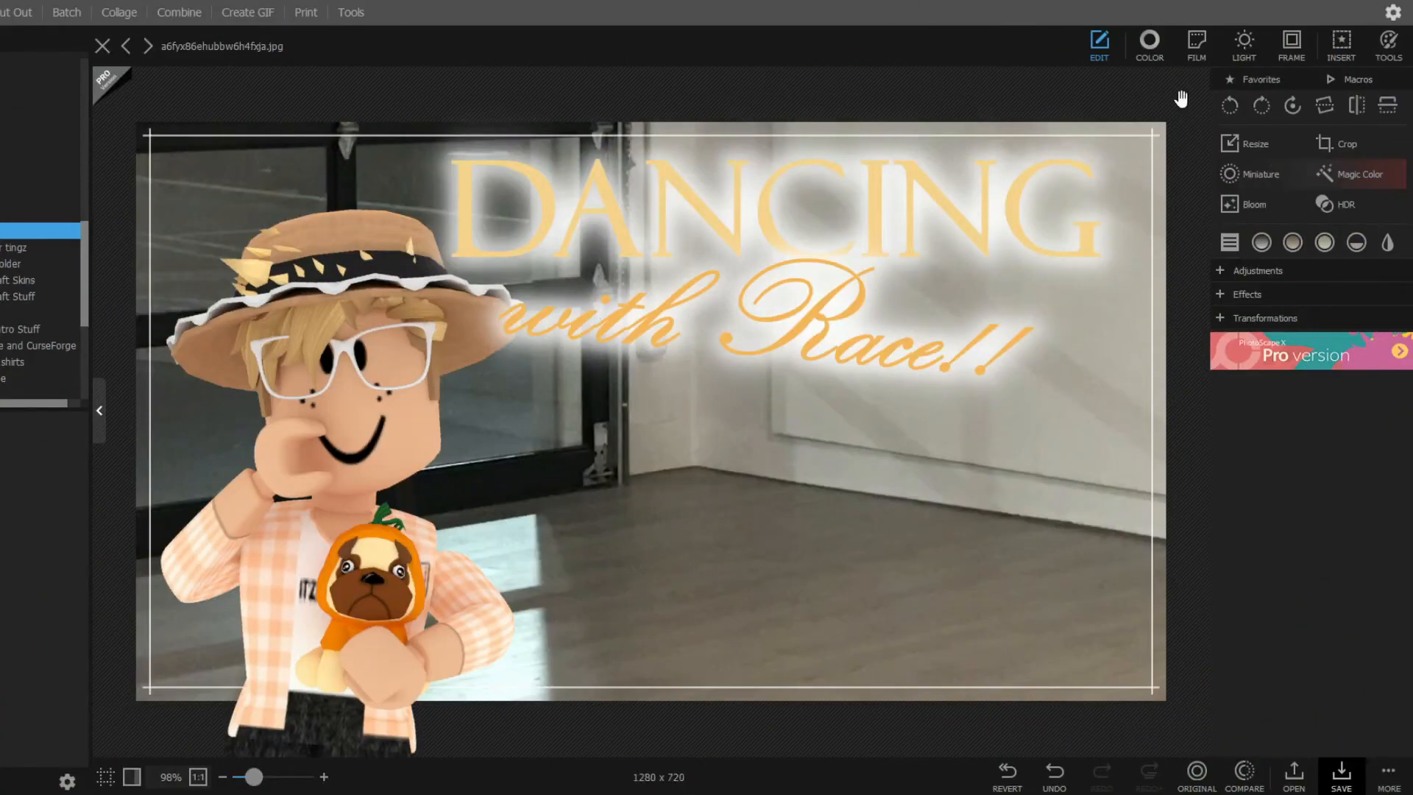
# Step: Apply the O01 film filter to the background photo with an amount of 109
pyautogui.click(1197, 46)
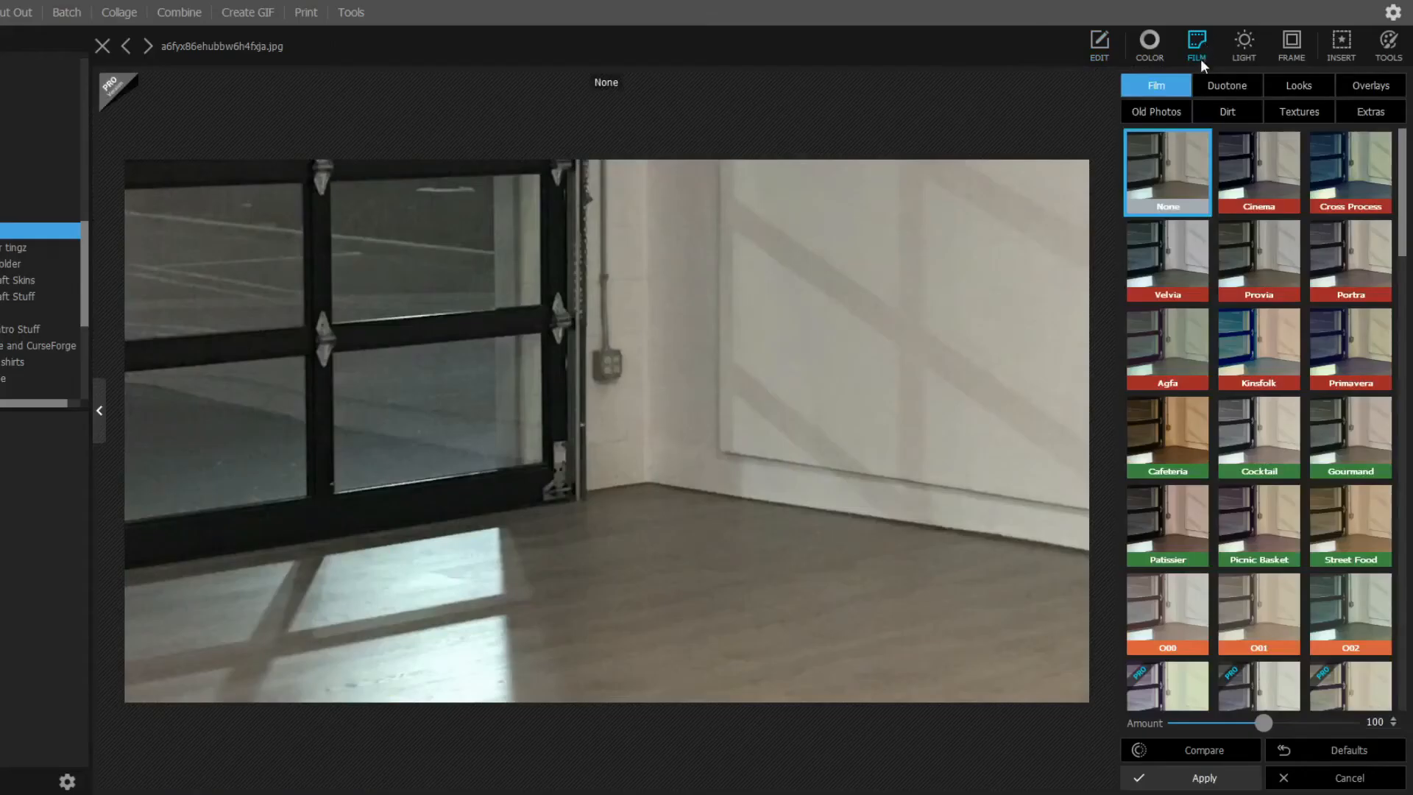
pyautogui.scroll(-1, 1287, 650)
pyautogui.click(1286, 650)
pyautogui.click(1239, 402)
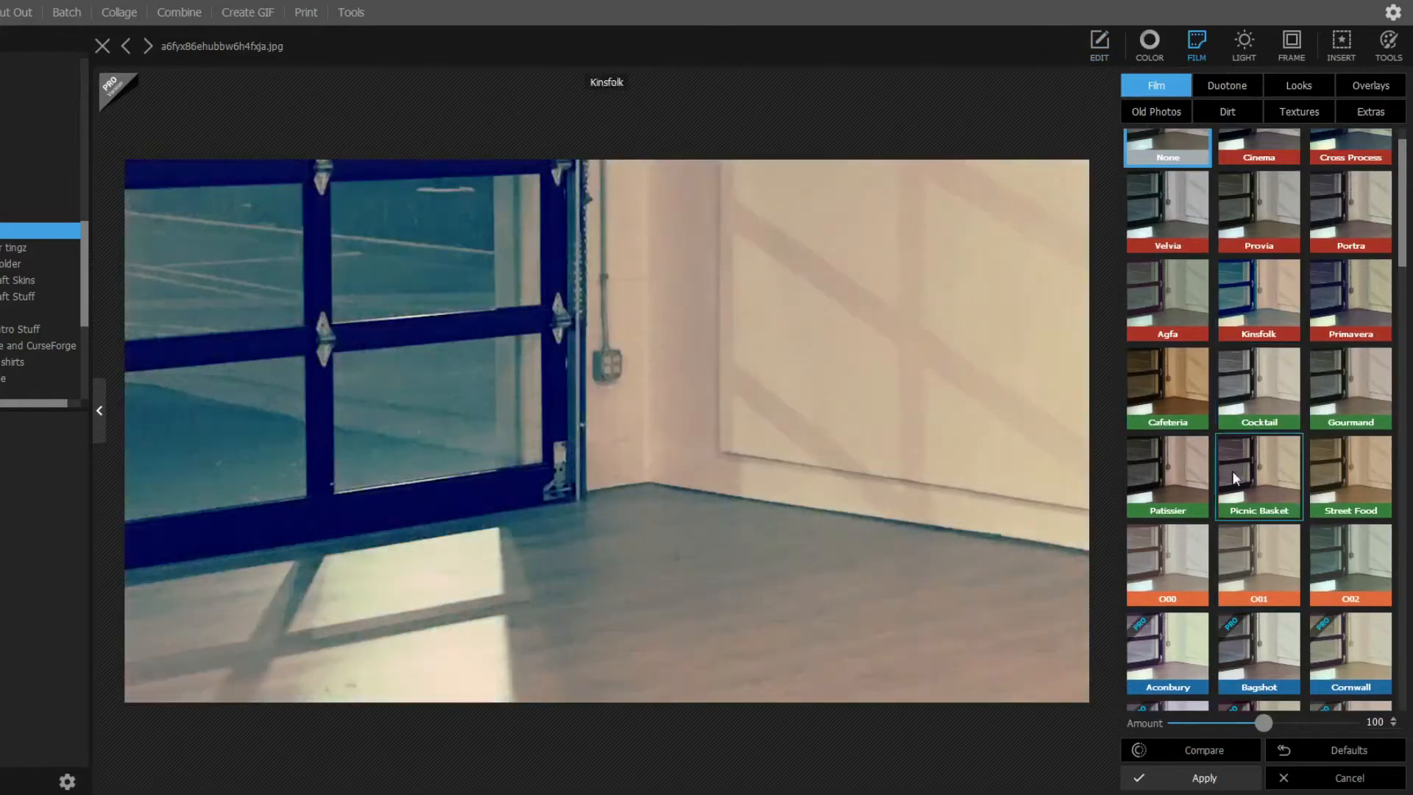
pyautogui.click(1340, 573)
pyautogui.click(1276, 564)
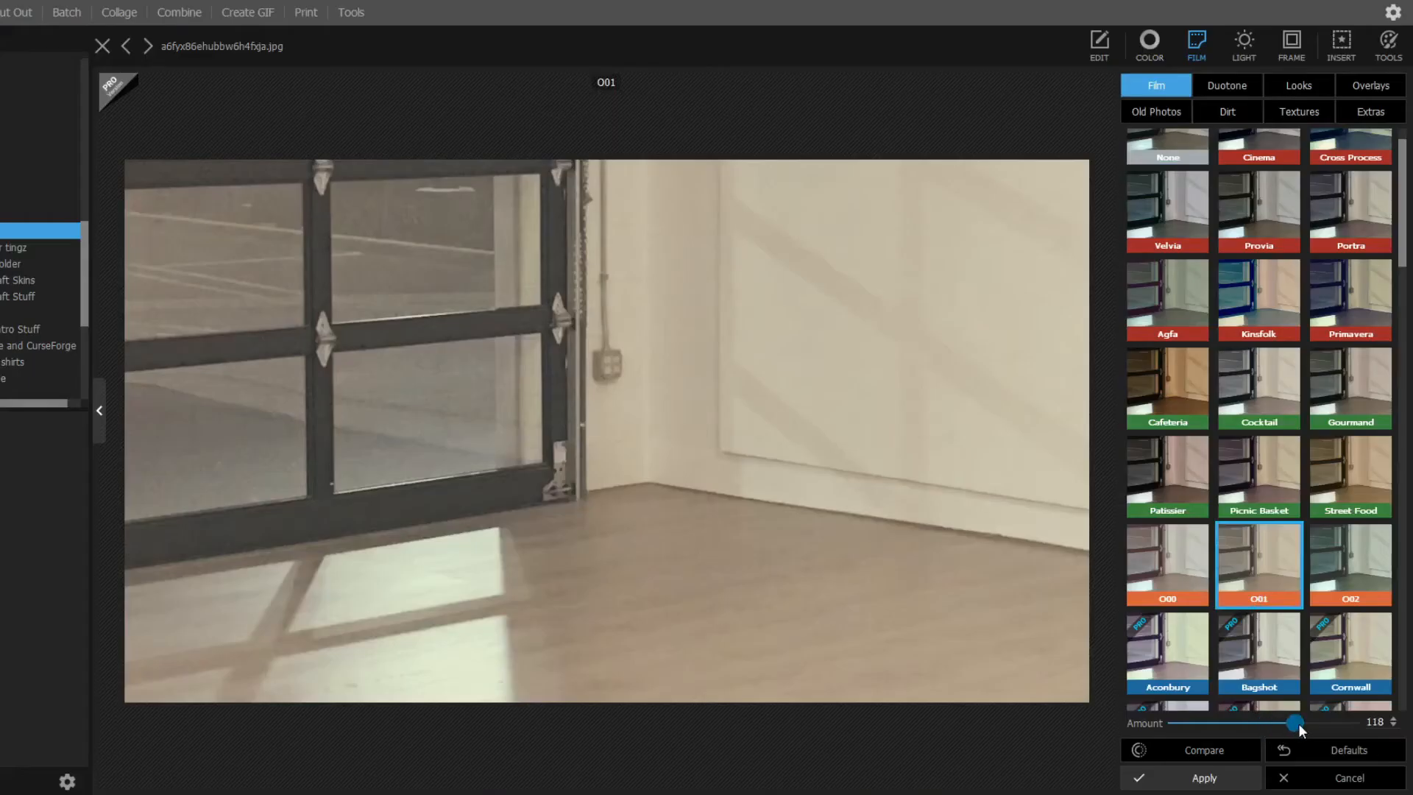
pyautogui.moveTo(1299, 725); pyautogui.dragTo(1303, 724)
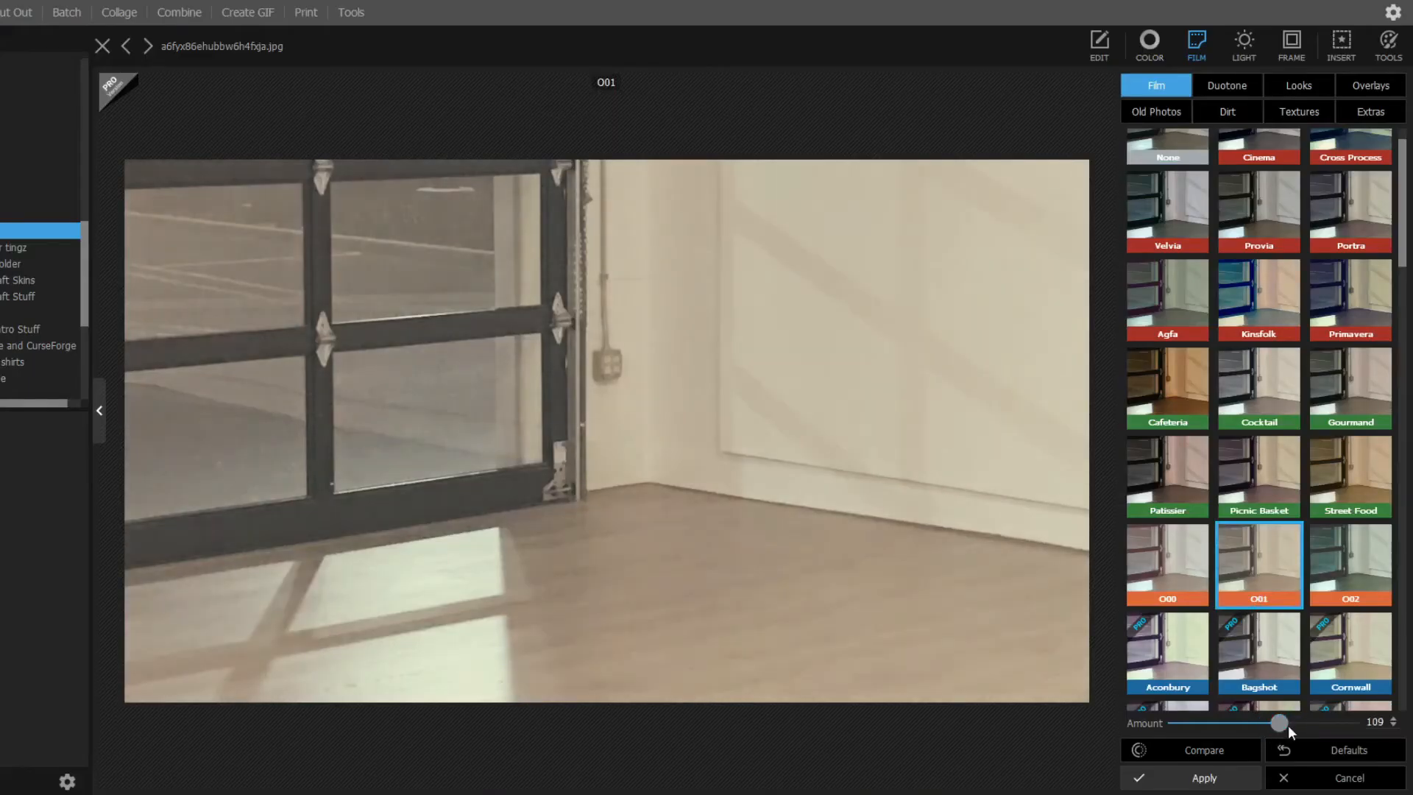
pyautogui.click(1236, 777)
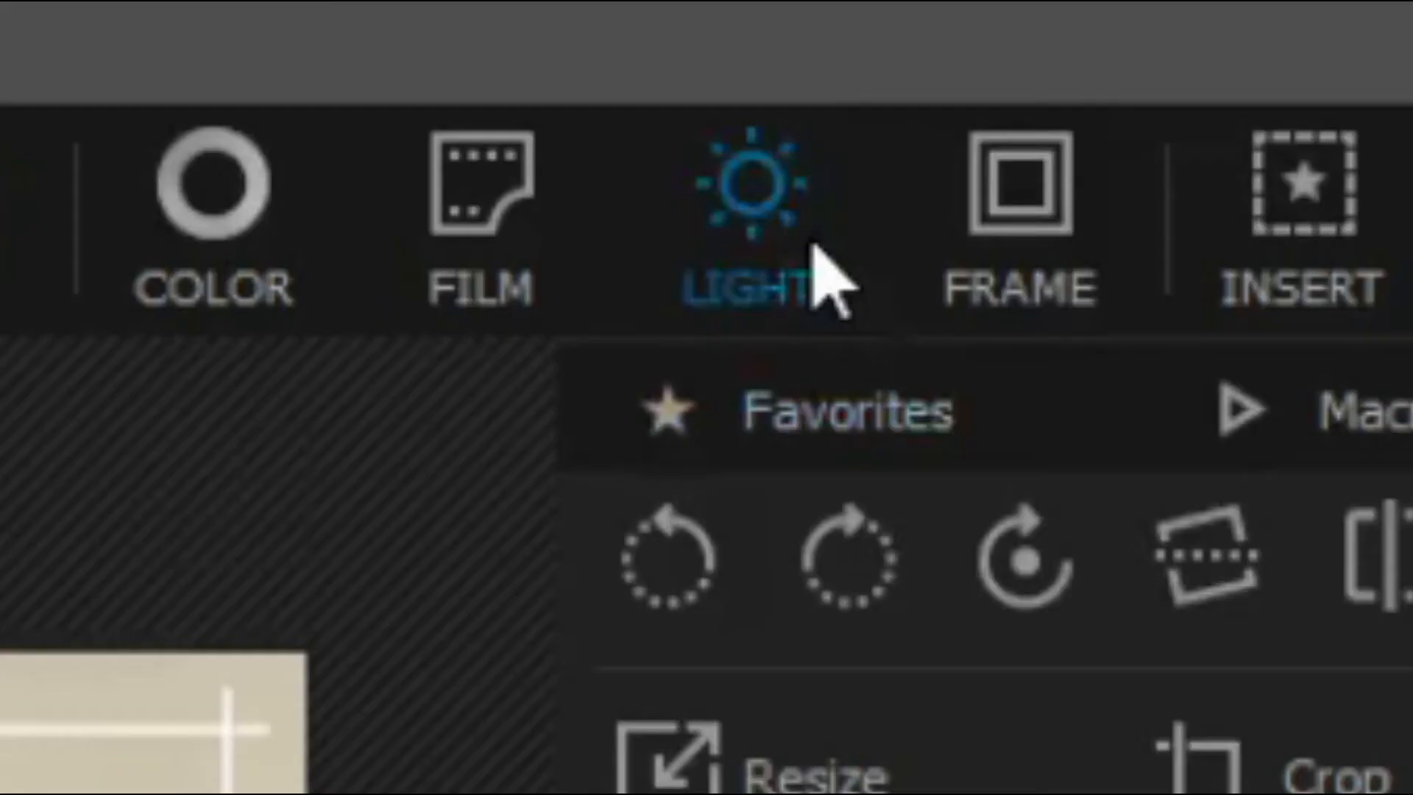
# Step: Preview several light leaks and apply light leak 014 to the background with an amount of 54
pyautogui.click(1254, 47)
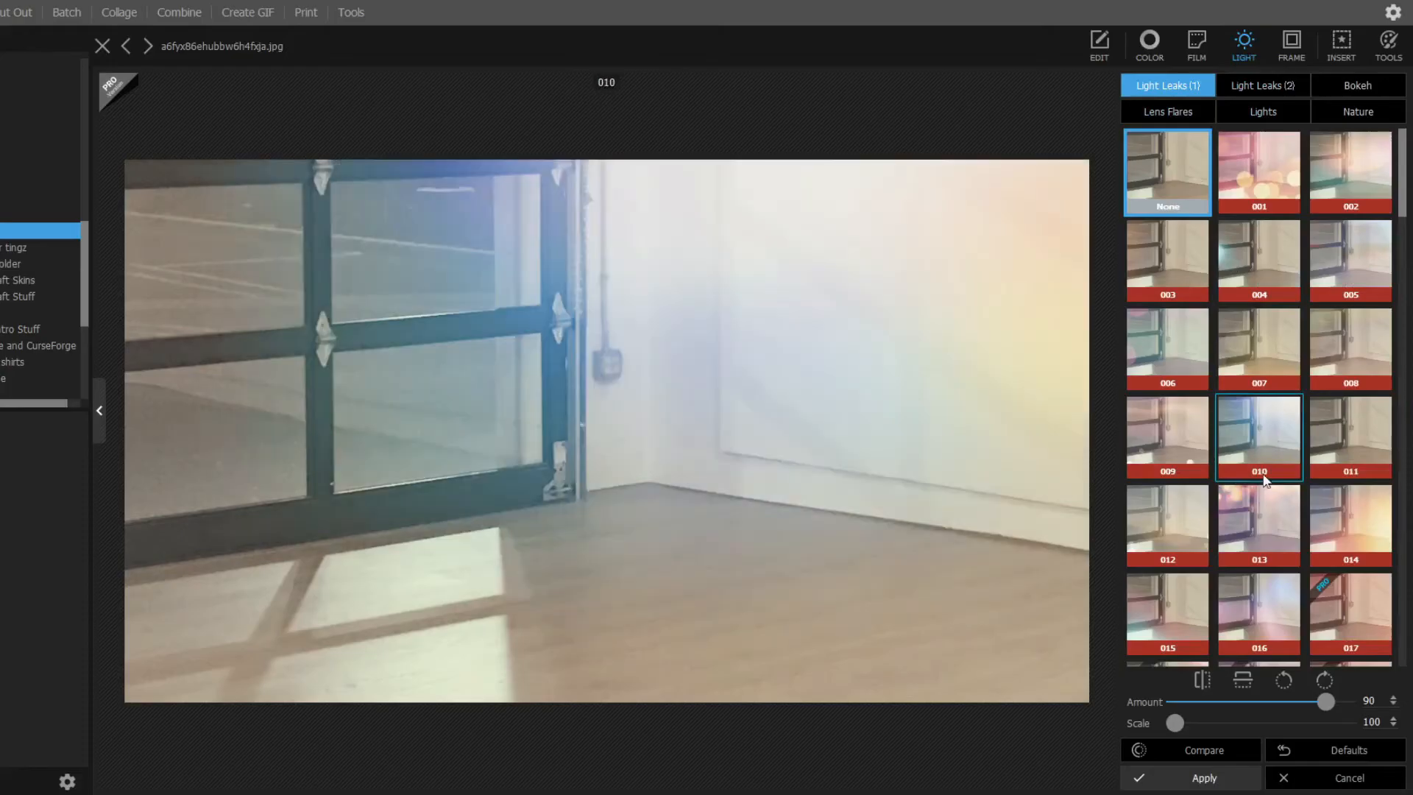
pyautogui.click(1167, 346)
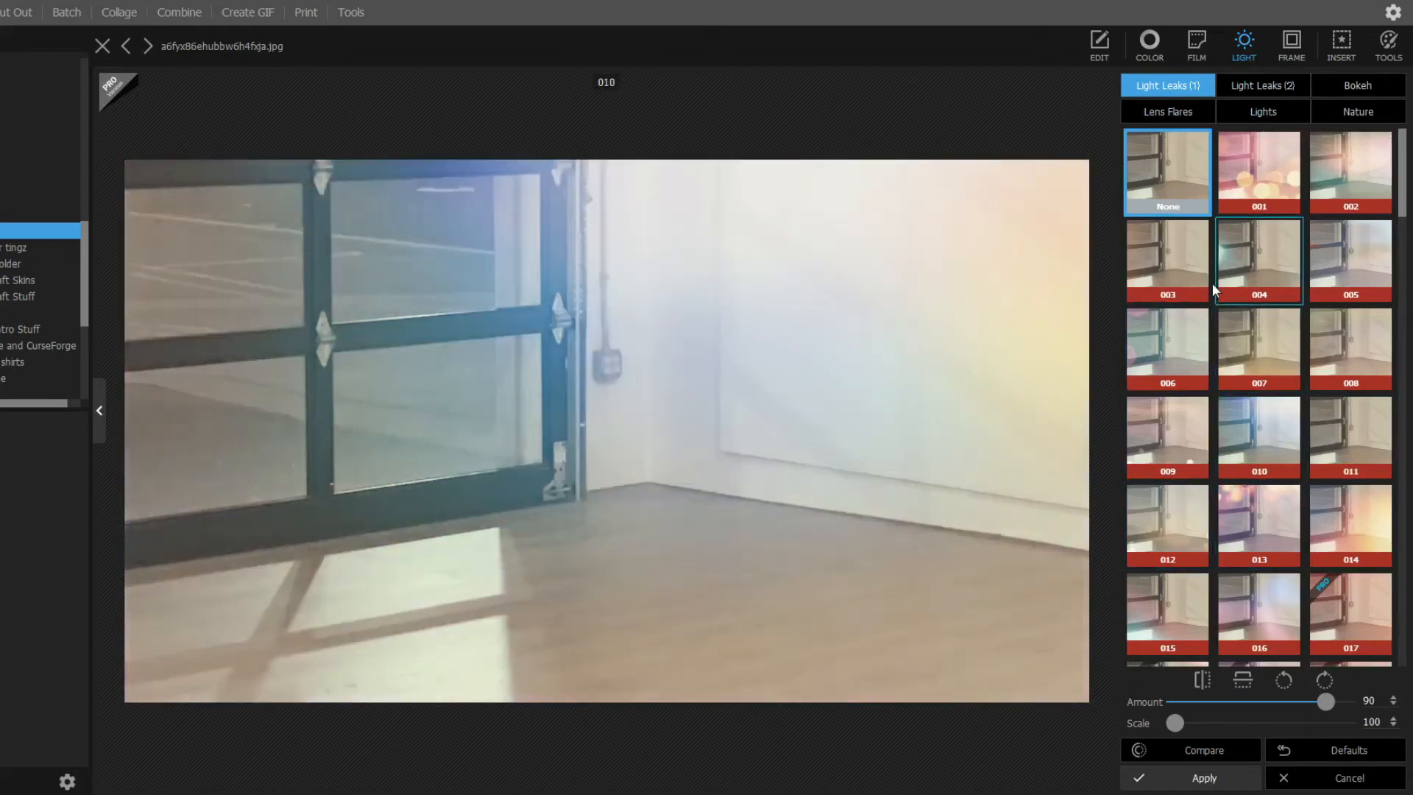
pyautogui.click(1154, 430)
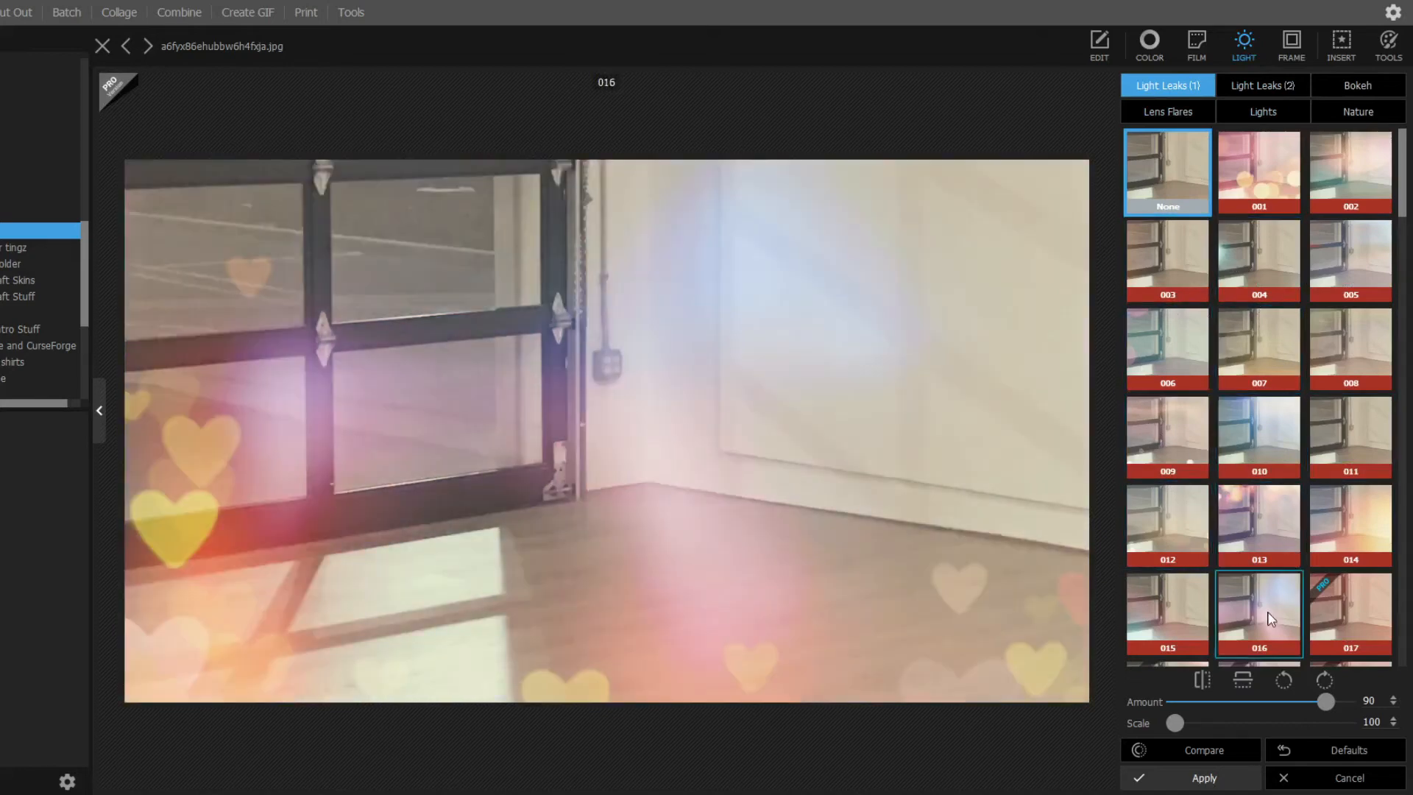
pyautogui.scroll(-1, 1249, 556)
pyautogui.scroll(-2, 1244, 556)
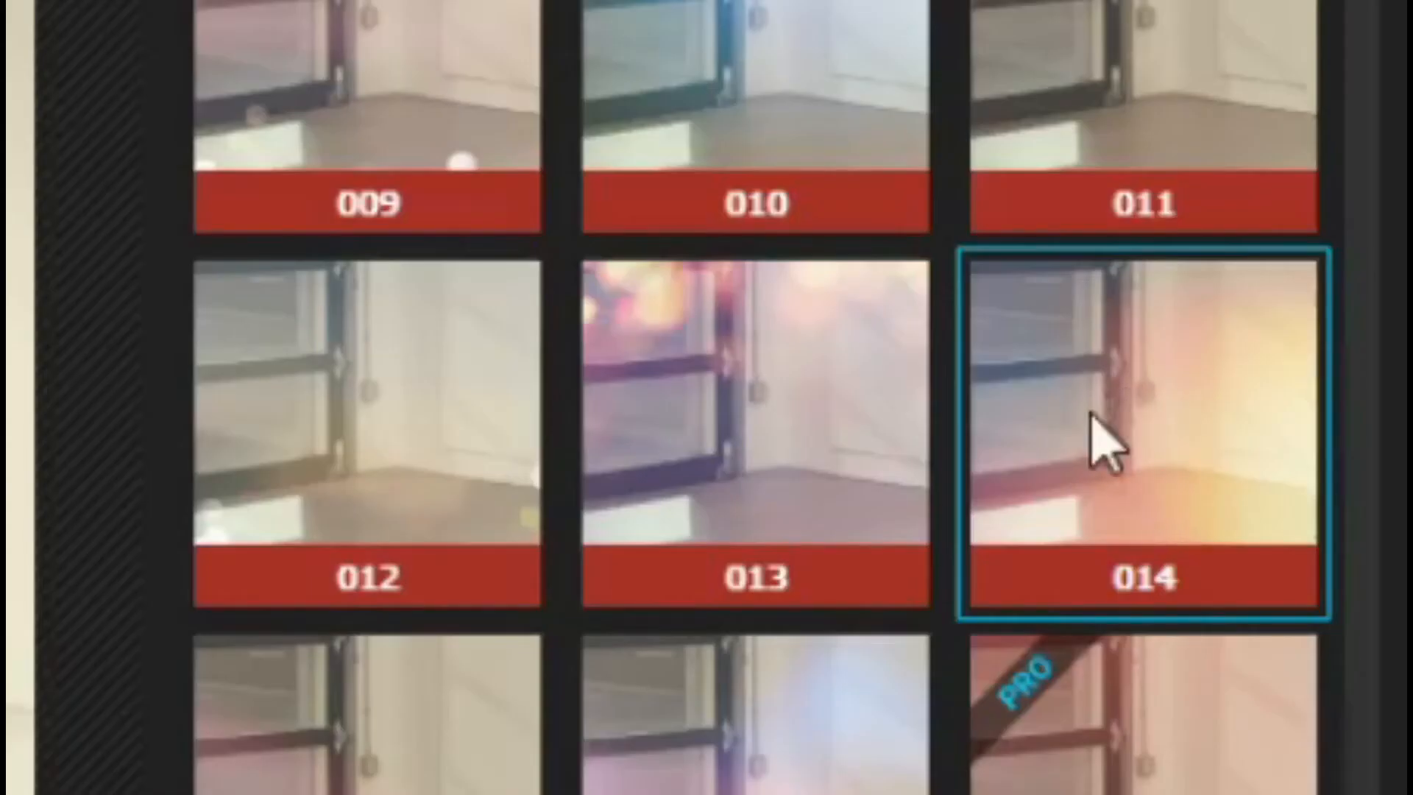
pyautogui.click(1340, 443)
pyautogui.click(1250, 702)
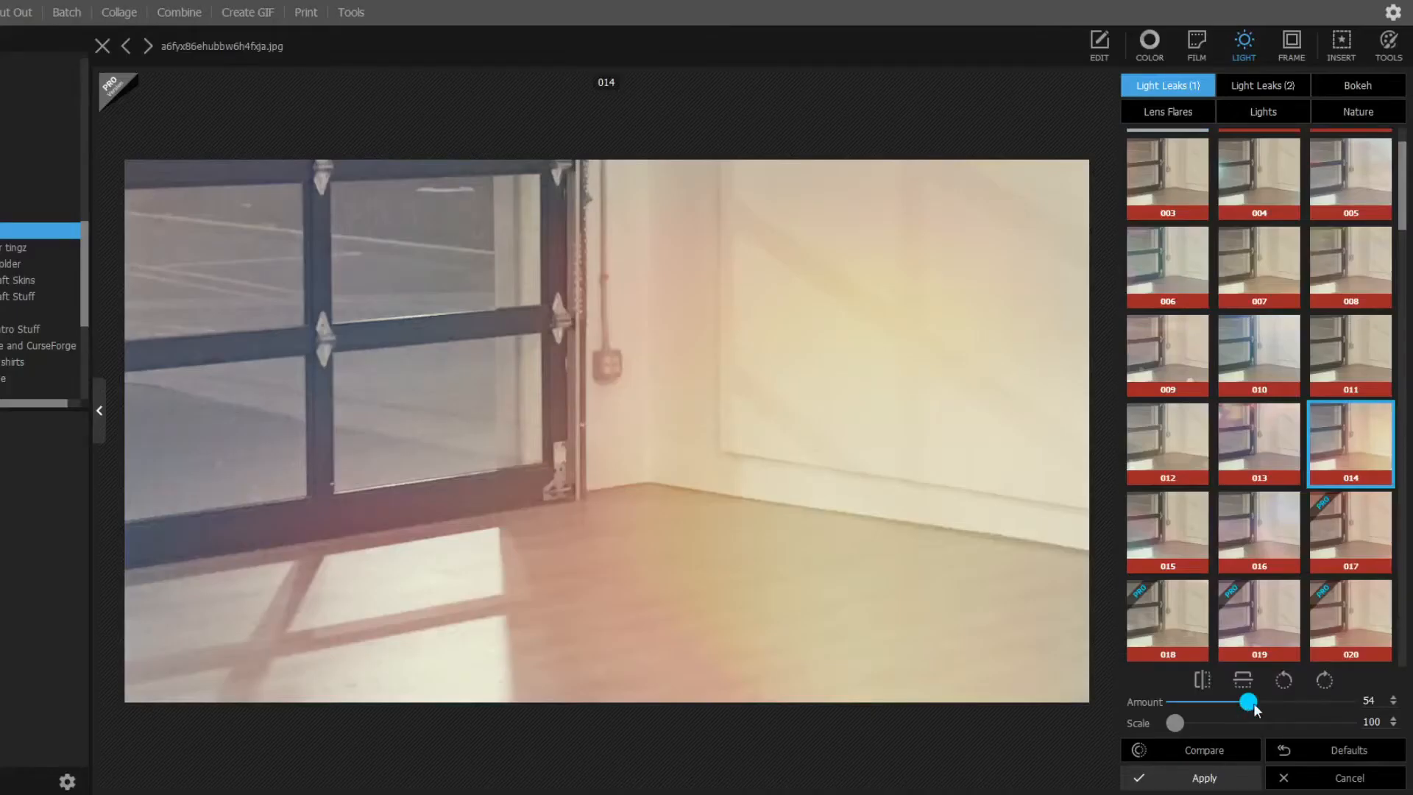
pyautogui.click(1226, 767)
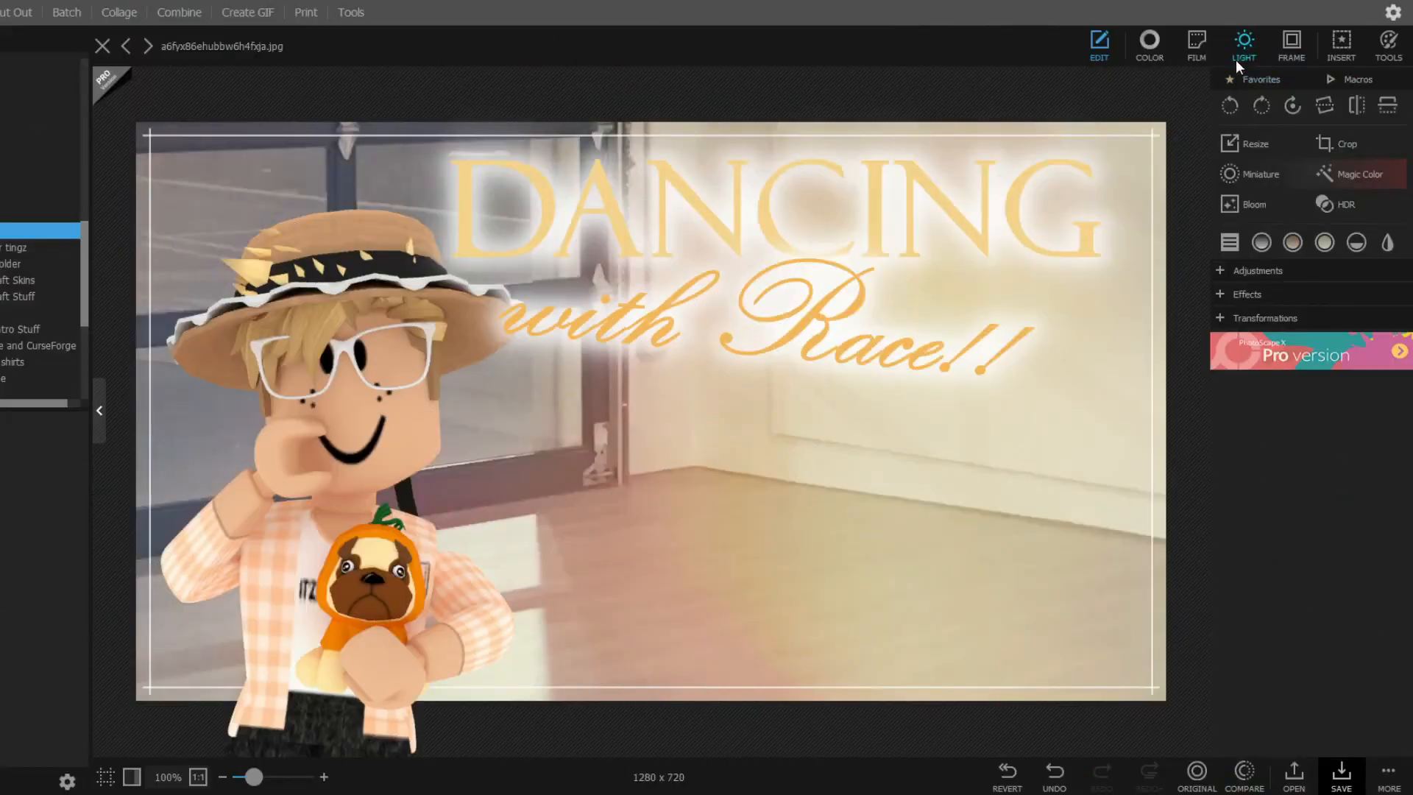
# Step: Add the Bokeh 001 light effect to the background and shift its pattern slightly down and to the right
pyautogui.click(1238, 56)
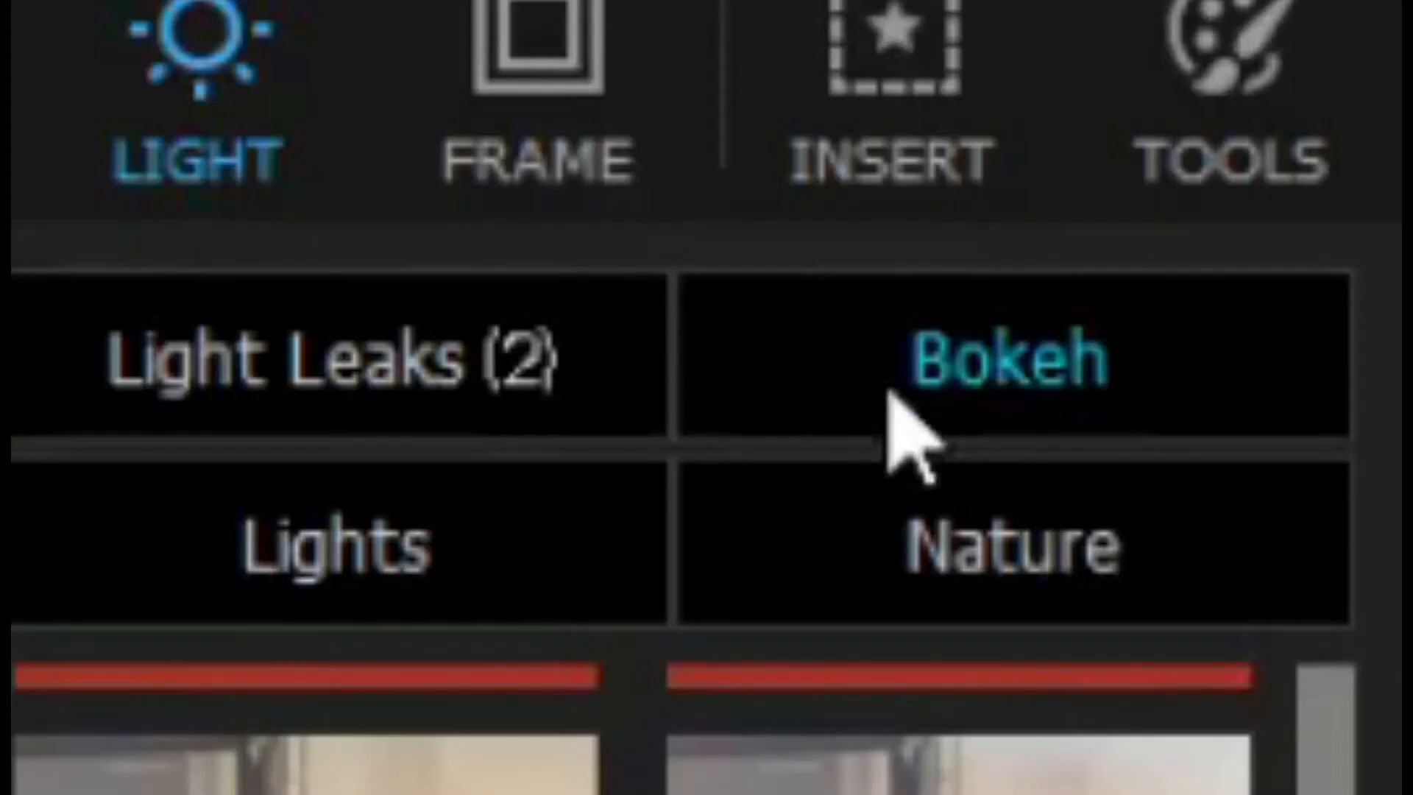
pyautogui.click(1331, 87)
pyautogui.click(1274, 164)
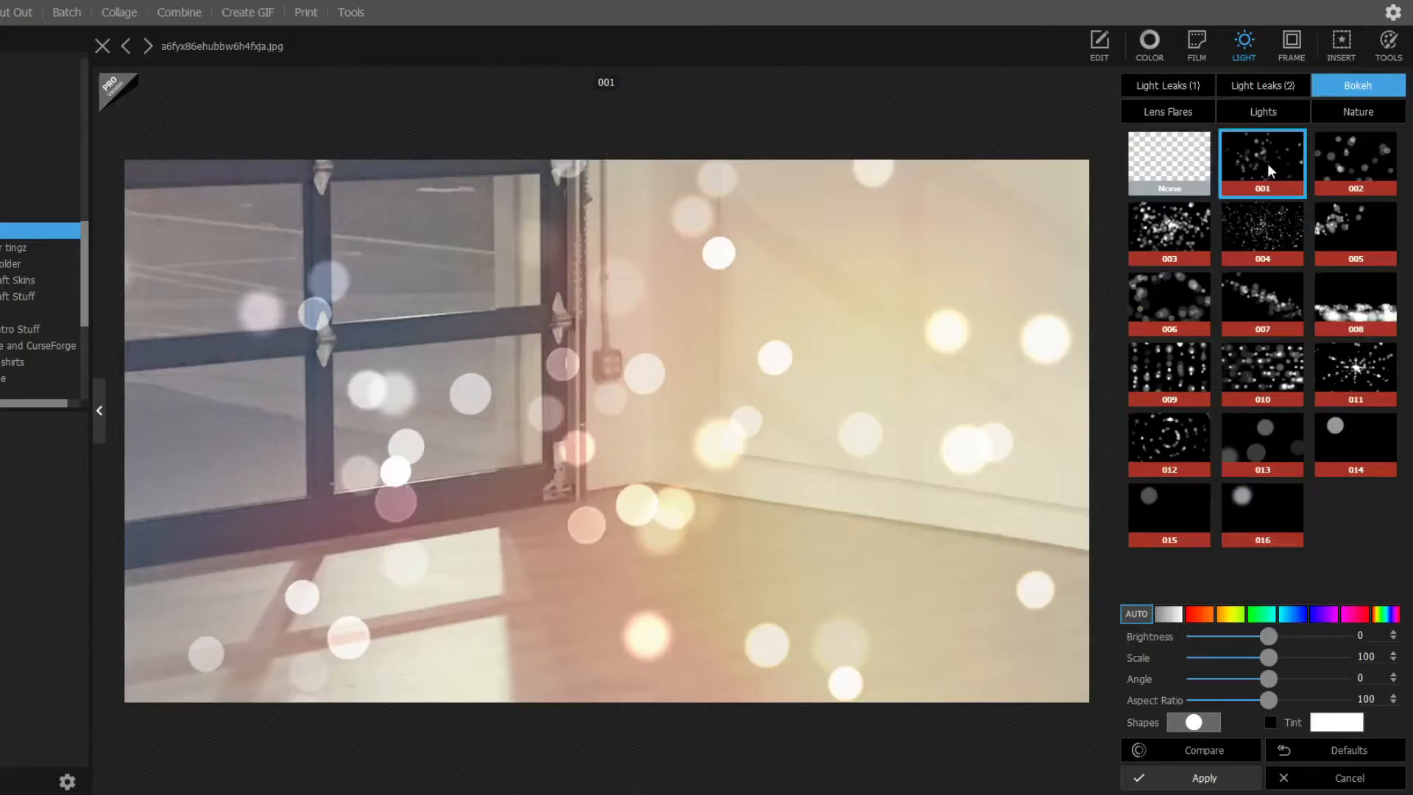
pyautogui.click(1264, 233)
pyautogui.click(1236, 188)
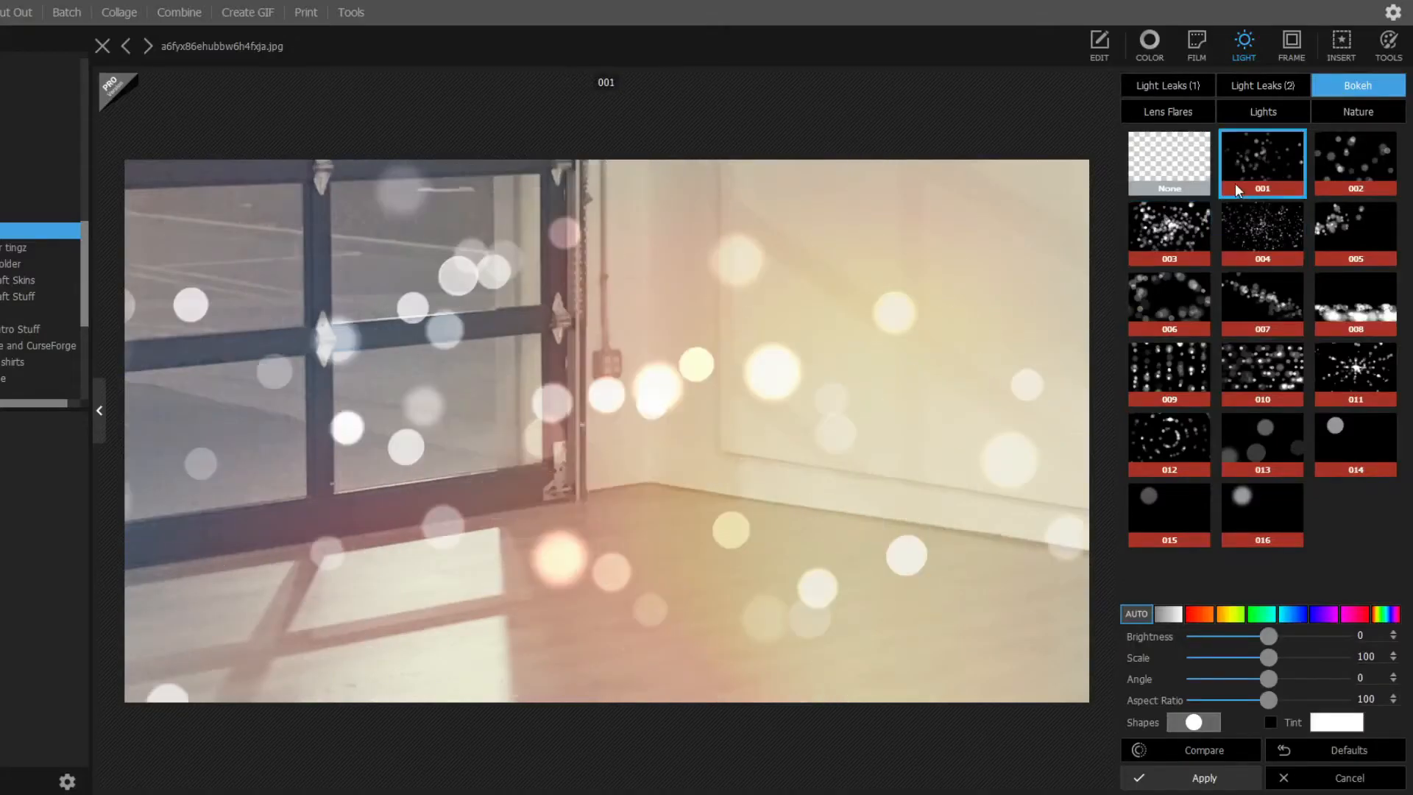
pyautogui.moveTo(605, 429); pyautogui.dragTo(672, 479)
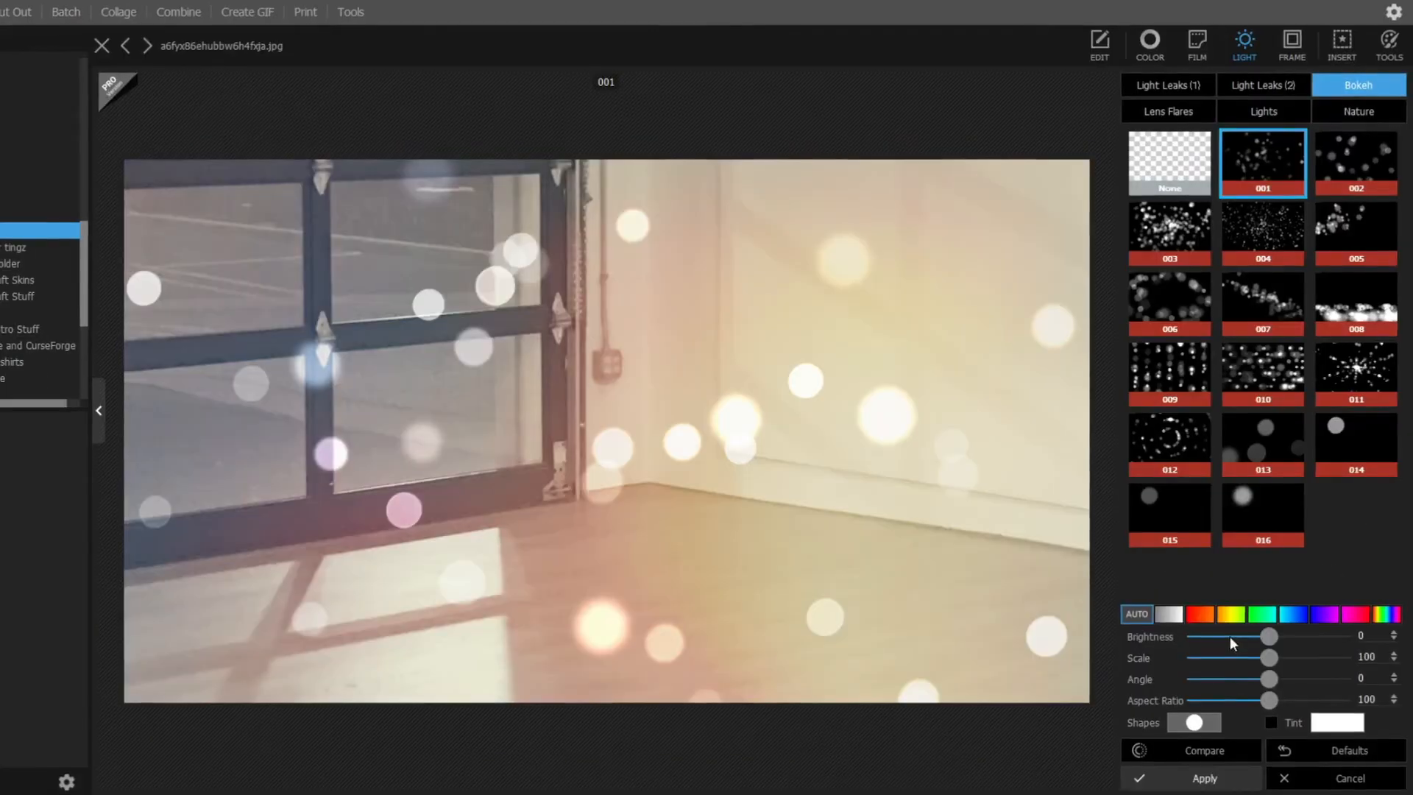
# Step: Set the bokeh's brightness to -59 and scale to 174, and change its shape to a bubble-like iridescent circle
pyautogui.click(1229, 637)
pyautogui.moveTo(1231, 639); pyautogui.dragTo(1310, 672)
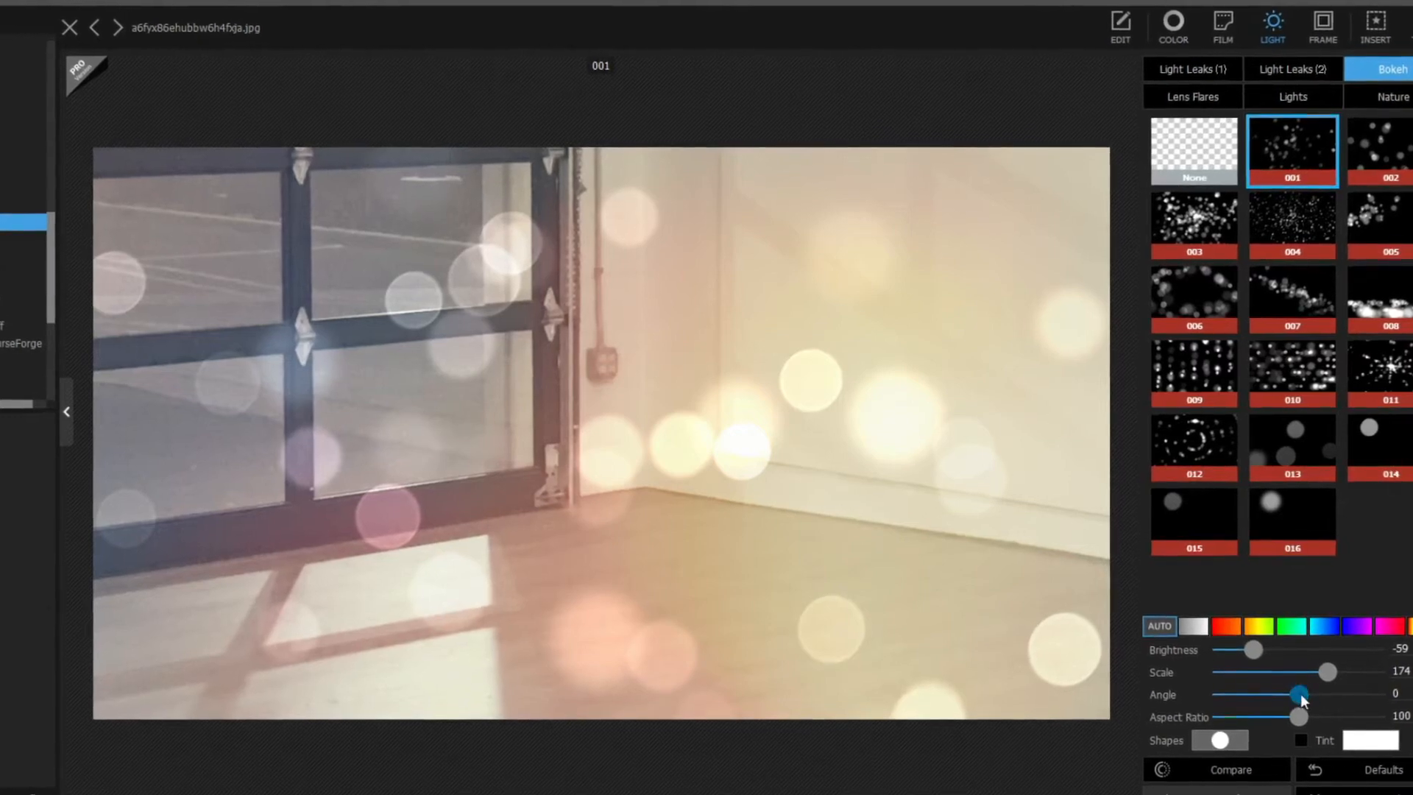
pyautogui.moveTo(1296, 693)
pyautogui.mouseDown()
pyautogui.moveTo(1265, 692)
pyautogui.moveTo(1251, 708)
pyautogui.moveTo(1364, 732)
pyautogui.moveTo(1185, 742)
pyautogui.mouseUp()
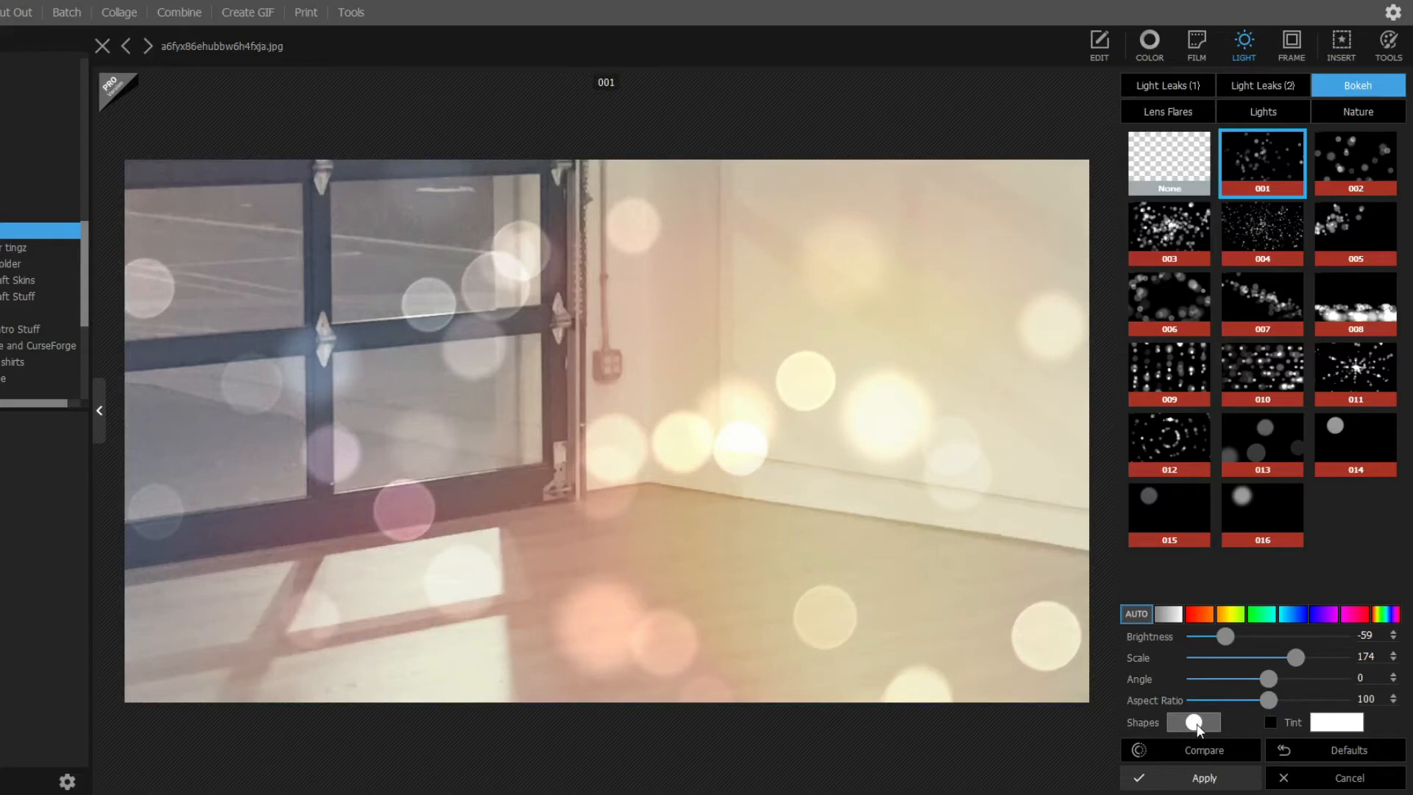
pyautogui.click(1194, 723)
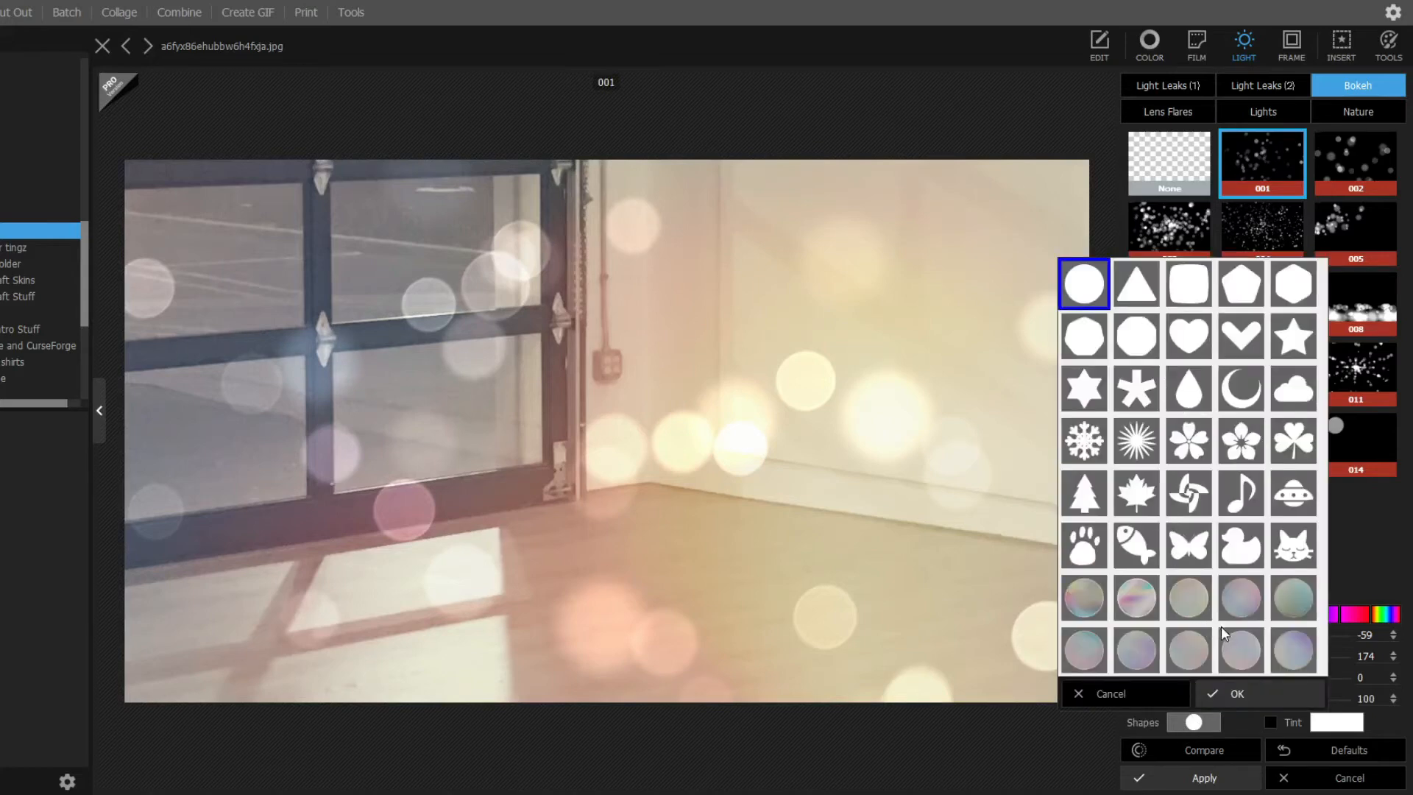
pyautogui.click(1178, 606)
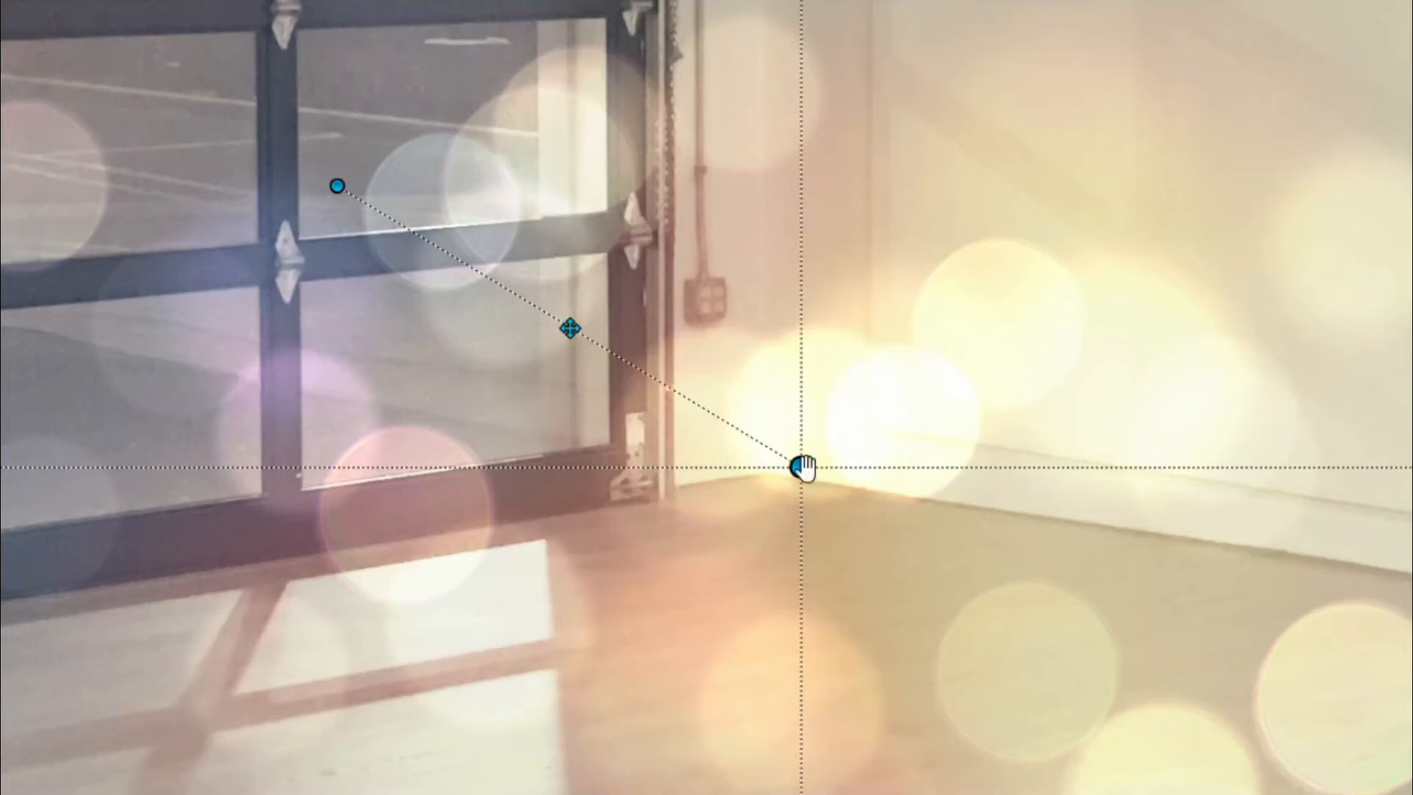
# Step: Shift the bokeh pattern slightly to the right, tint it pale orange-yellow and apply the light effect
pyautogui.moveTo(802, 467); pyautogui.dragTo(884, 447)
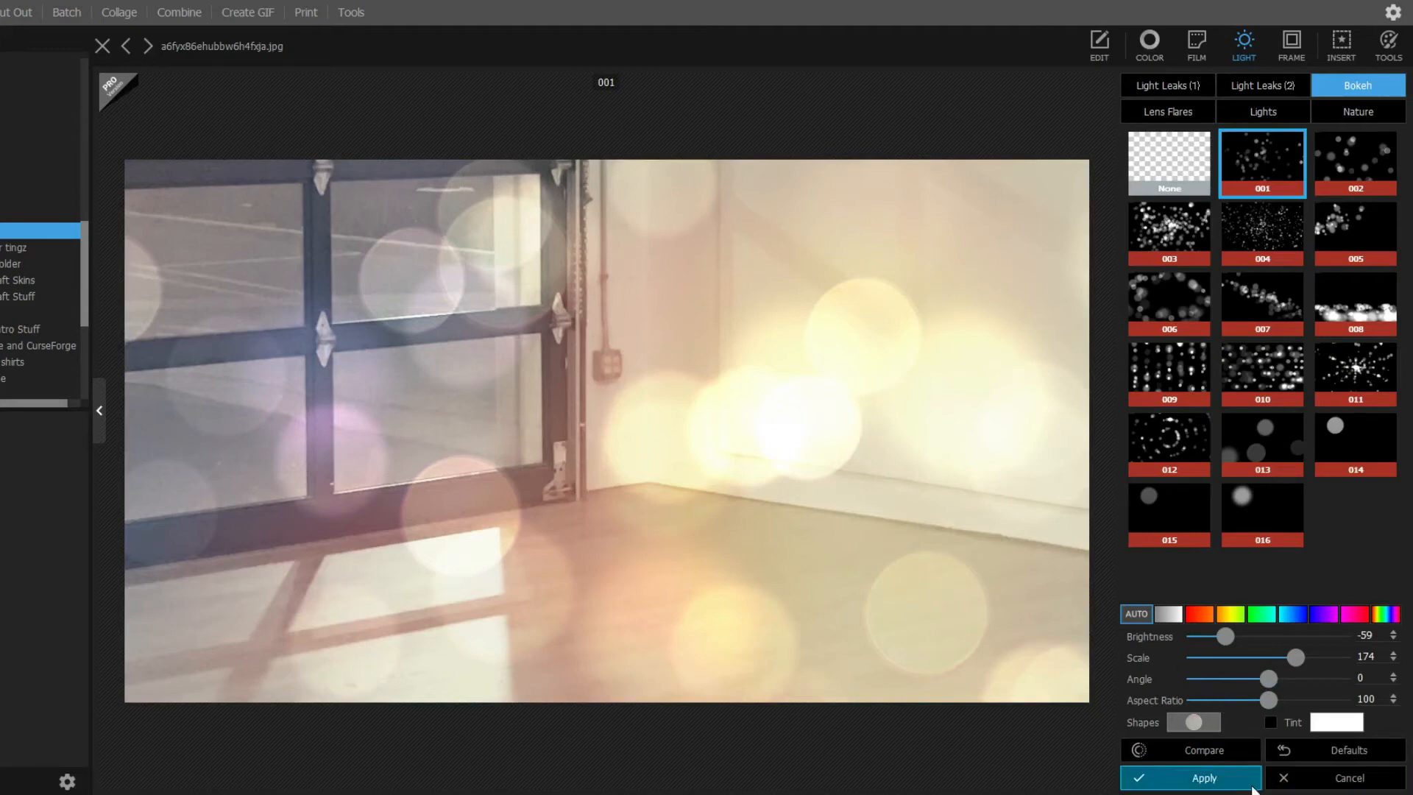
pyautogui.click(1329, 723)
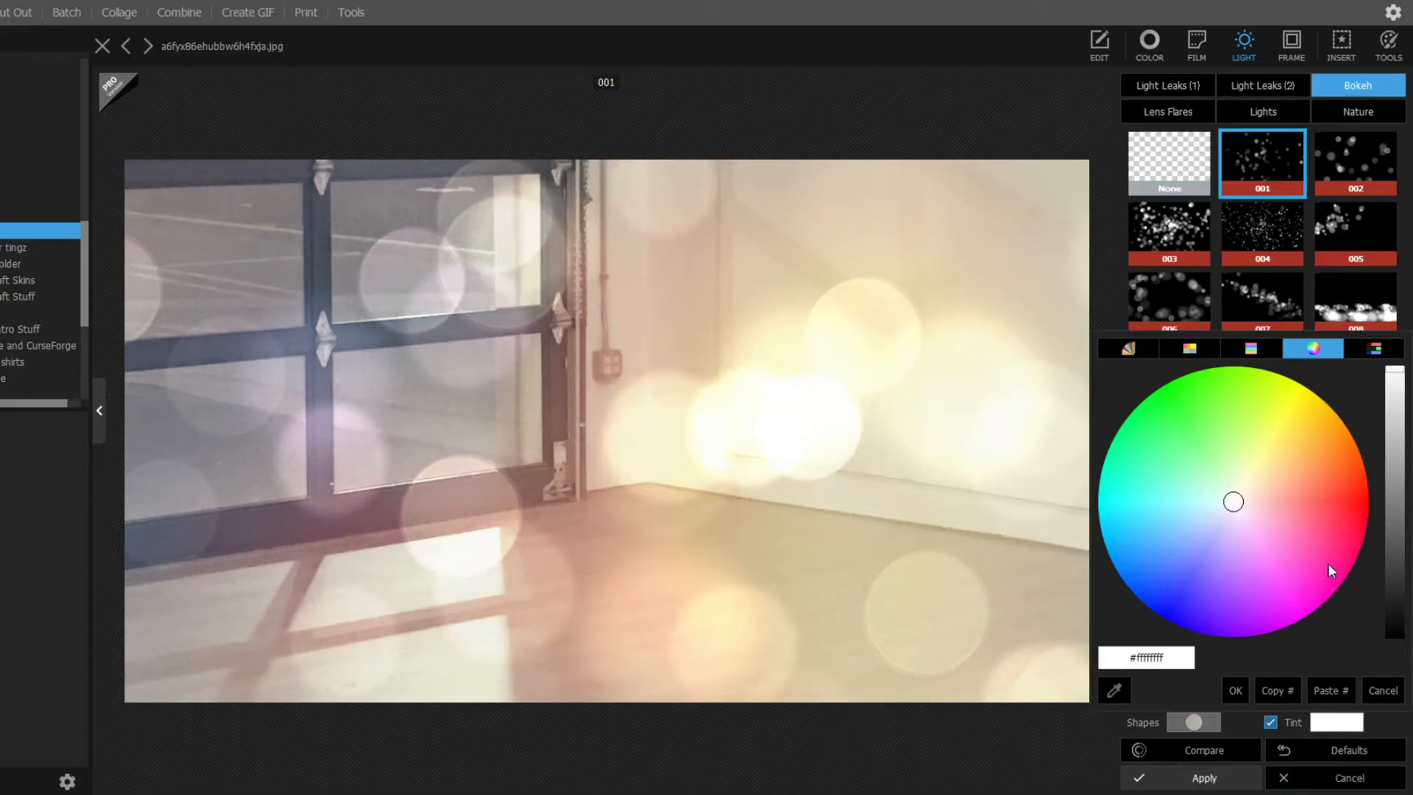
pyautogui.click(1268, 481)
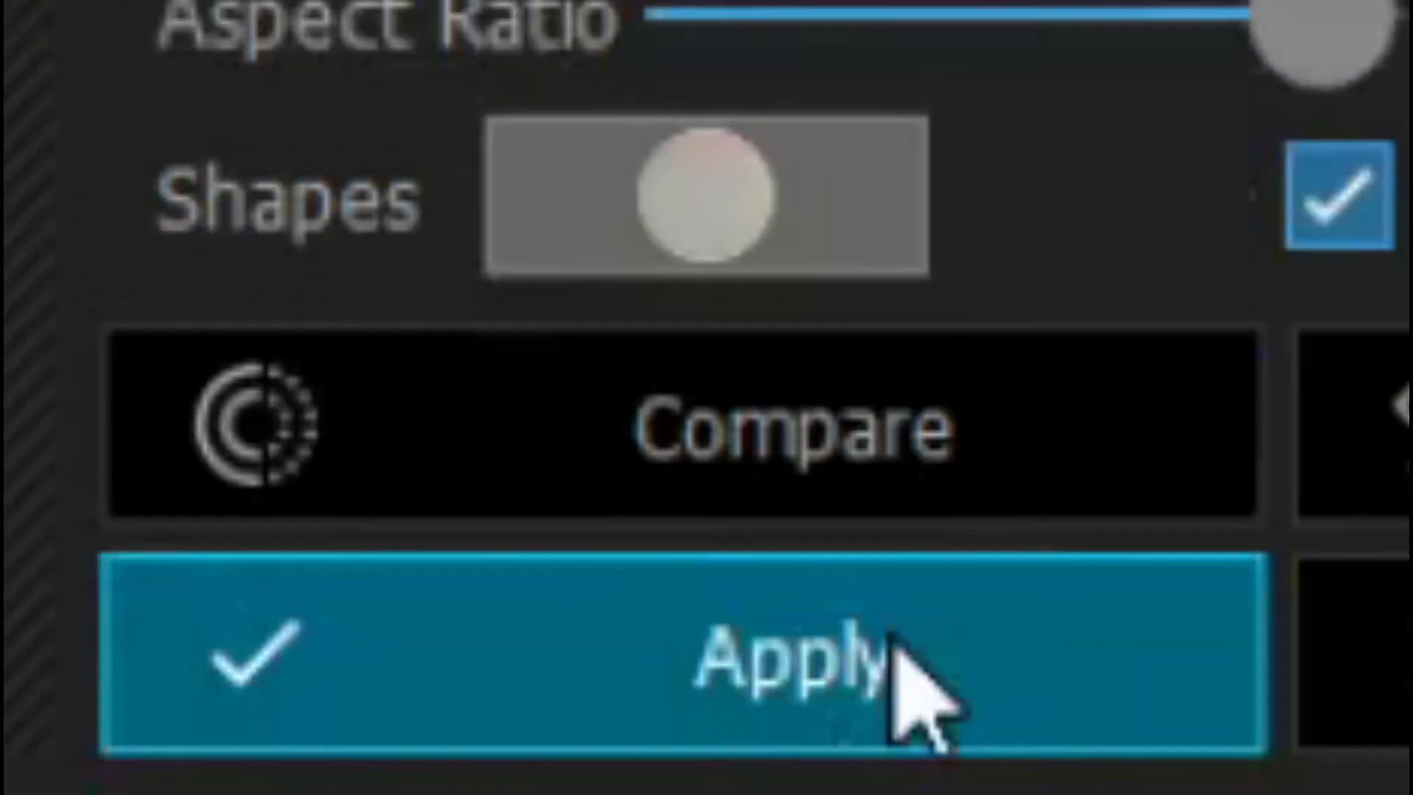
pyautogui.click(1222, 777)
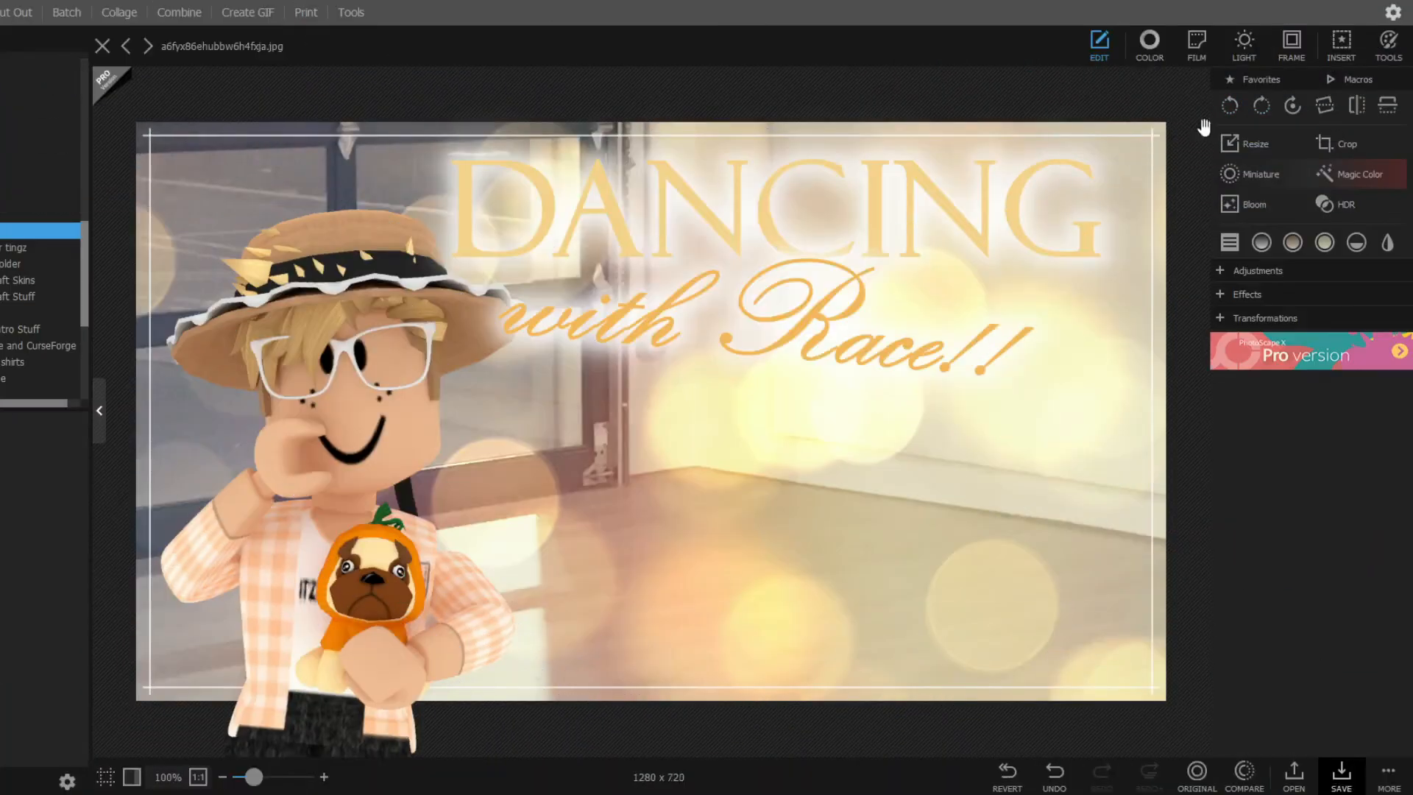
# Step: Paint over the whole background photo with the Blur brush
pyautogui.click(1391, 44)
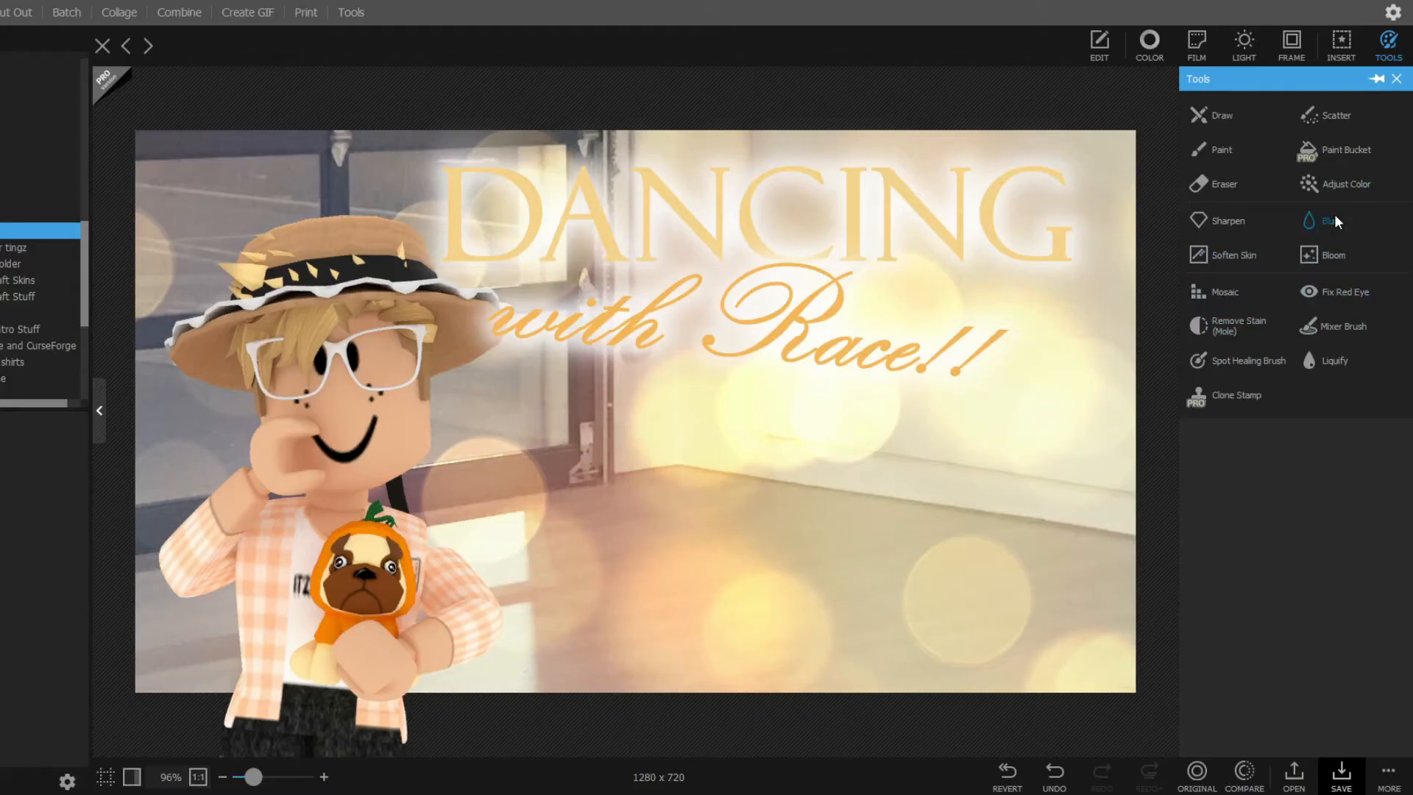
pyautogui.click(1333, 219)
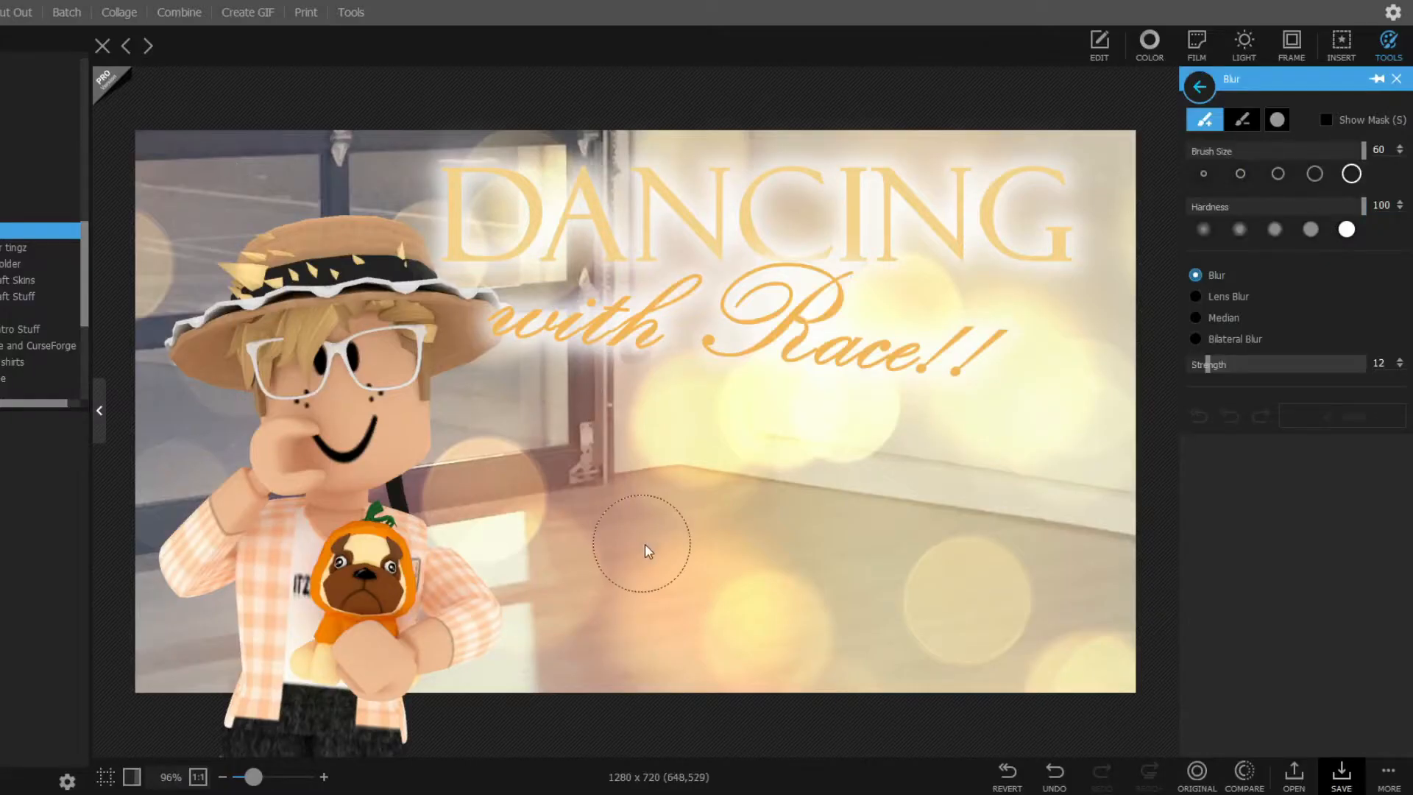
pyautogui.moveTo(346, 412)
pyautogui.mouseDown()
pyautogui.moveTo(334, 359)
pyautogui.moveTo(351, 449)
pyautogui.moveTo(301, 121)
pyautogui.moveTo(327, 324)
pyautogui.mouseUp()
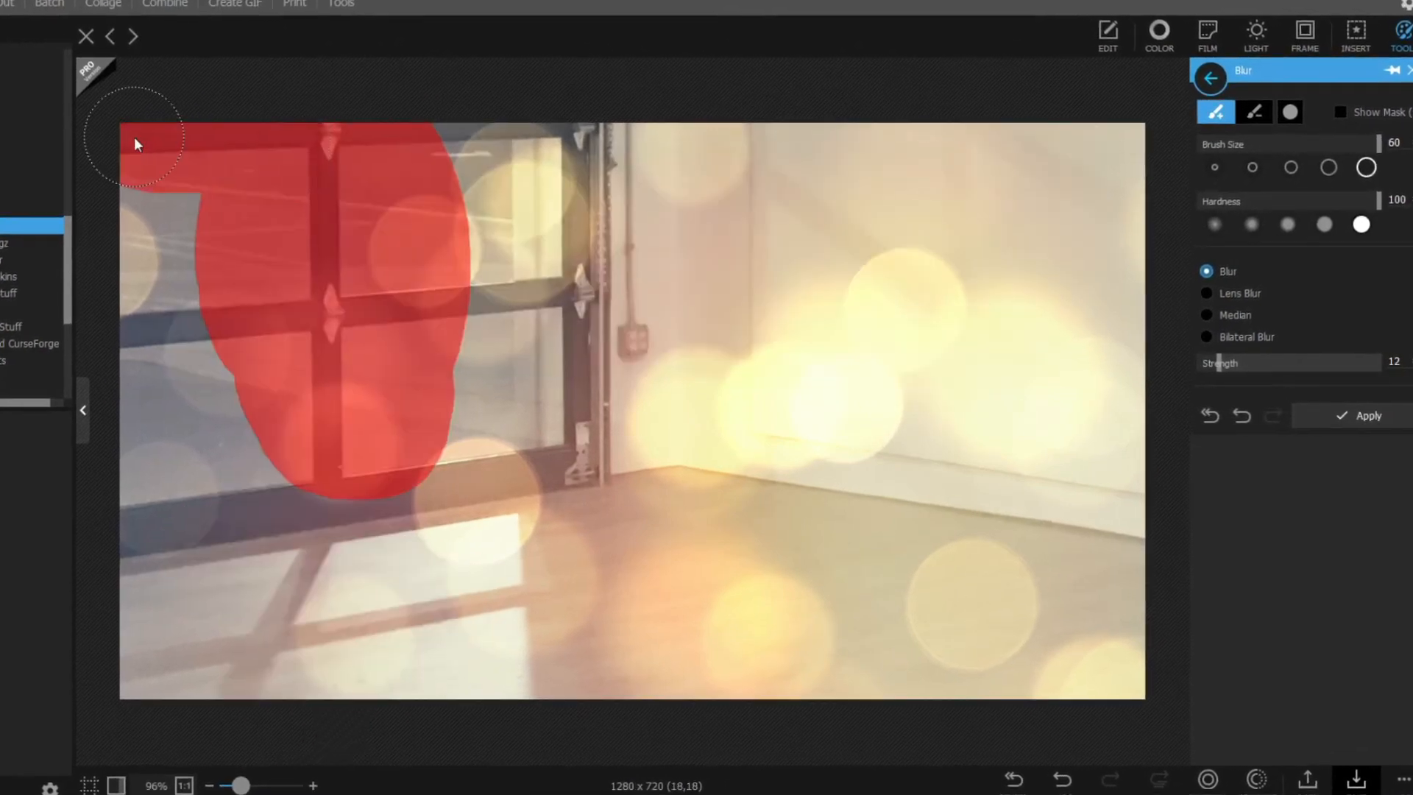
pyautogui.moveTo(134, 137)
pyautogui.mouseDown()
pyautogui.moveTo(145, 510)
pyautogui.moveTo(159, 233)
pyautogui.moveTo(173, 419)
pyautogui.moveTo(114, 790)
pyautogui.moveTo(156, 691)
pyautogui.moveTo(213, 727)
pyautogui.moveTo(254, 433)
pyautogui.moveTo(417, 489)
pyautogui.moveTo(460, 539)
pyautogui.moveTo(677, 686)
pyautogui.moveTo(523, 677)
pyautogui.moveTo(638, 678)
pyautogui.moveTo(870, 636)
pyautogui.moveTo(1009, 550)
pyautogui.moveTo(814, 530)
pyautogui.moveTo(942, 531)
pyautogui.moveTo(1108, 393)
pyautogui.moveTo(1065, 267)
pyautogui.moveTo(1199, 155)
pyautogui.moveTo(1093, 159)
pyautogui.moveTo(1071, 78)
pyautogui.moveTo(920, 105)
pyautogui.moveTo(880, 169)
pyautogui.moveTo(951, 153)
pyautogui.moveTo(586, 436)
pyautogui.moveTo(821, 365)
pyautogui.moveTo(879, 463)
pyautogui.moveTo(937, 481)
pyautogui.moveTo(1010, 398)
pyautogui.moveTo(740, 619)
pyautogui.moveTo(275, 500)
pyautogui.moveTo(557, 570)
pyautogui.moveTo(636, 274)
pyautogui.moveTo(547, 225)
pyautogui.moveTo(623, 353)
pyautogui.mouseUp()
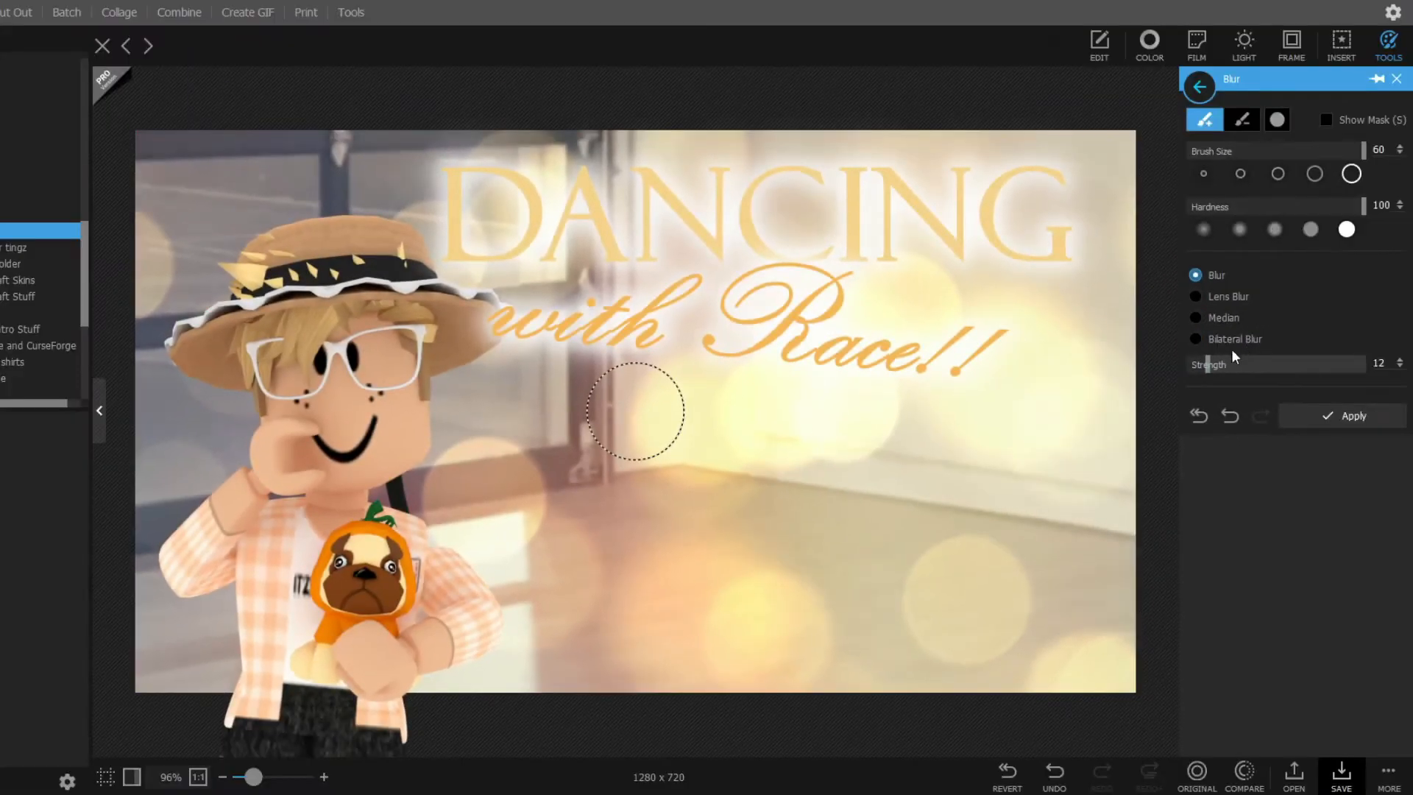
# Step: Try several blur strengths, including 73, and apply the background blur with a strength of 20
pyautogui.click(1334, 356)
pyautogui.moveTo(1274, 370); pyautogui.dragTo(1317, 364)
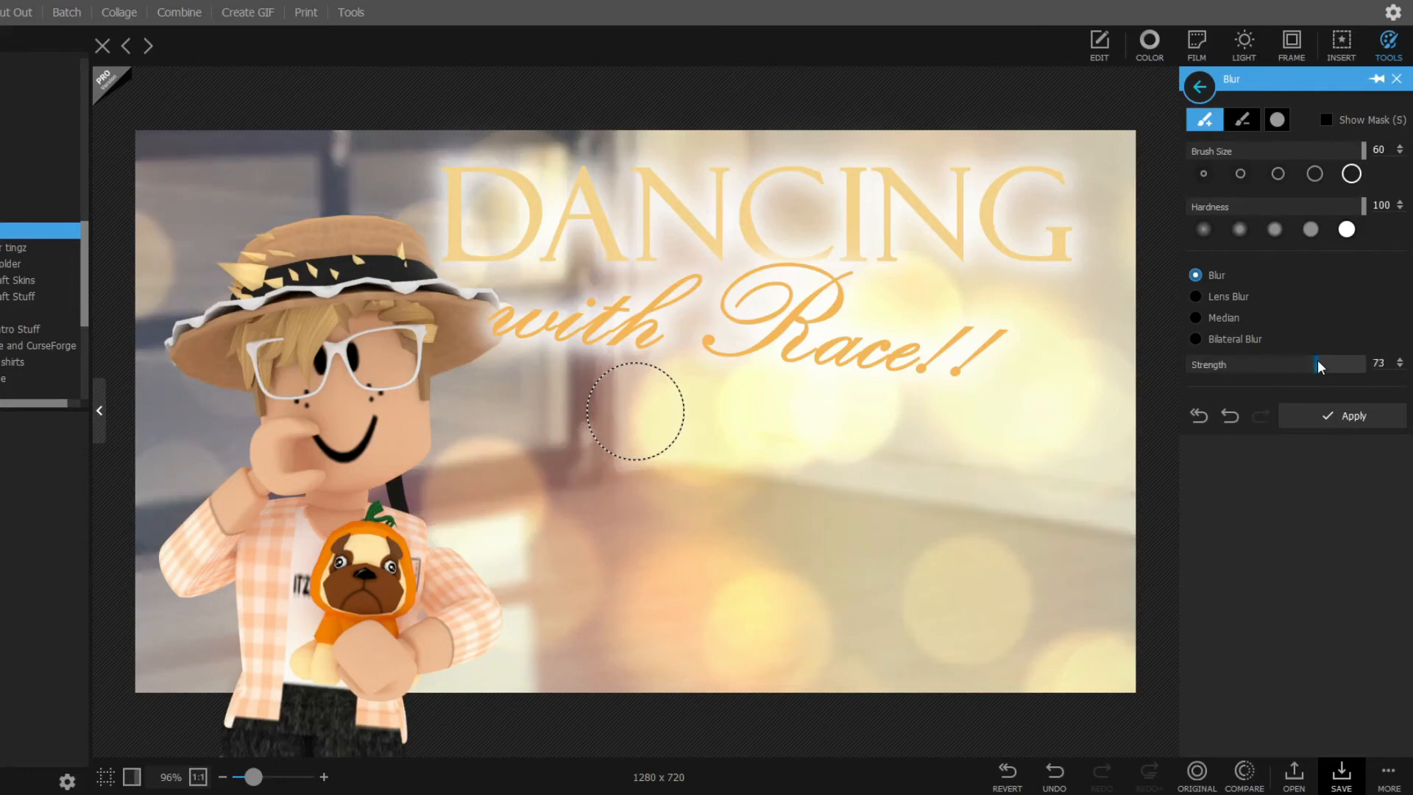
pyautogui.click(1249, 365)
pyautogui.click(1222, 362)
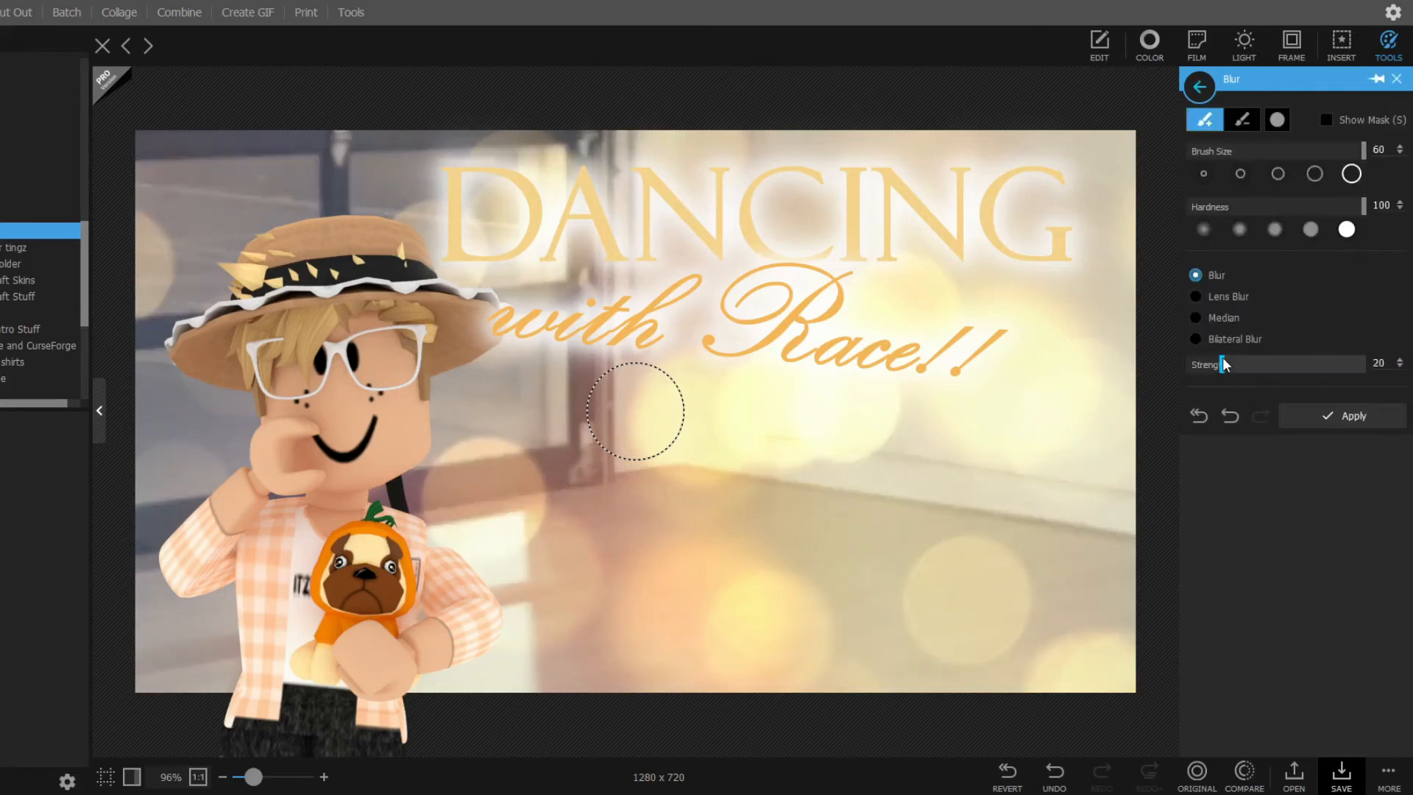
pyautogui.click(1317, 424)
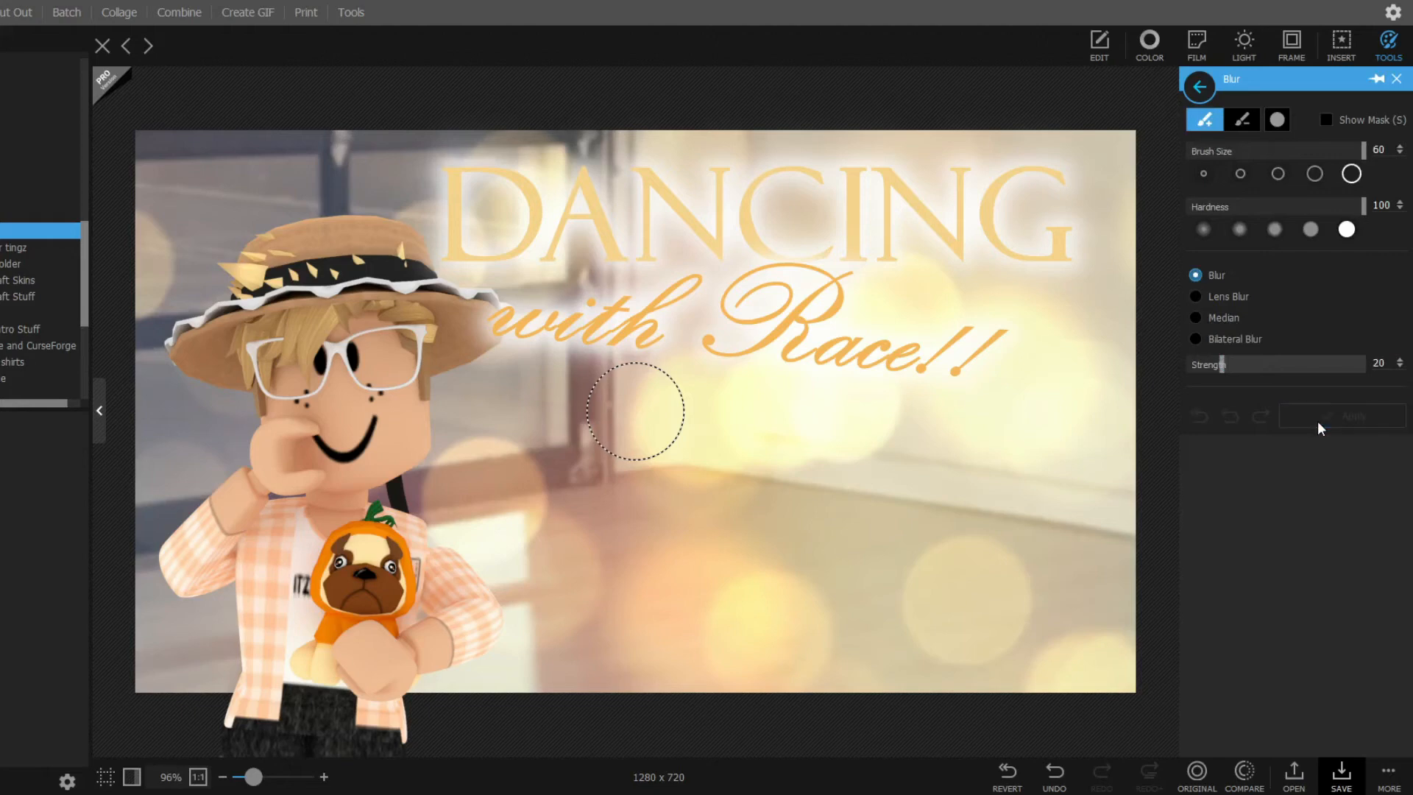
# Step: Insert the yellow winking, open-mouthed emoji with red cheeks as a sticker
pyautogui.click(1109, 40)
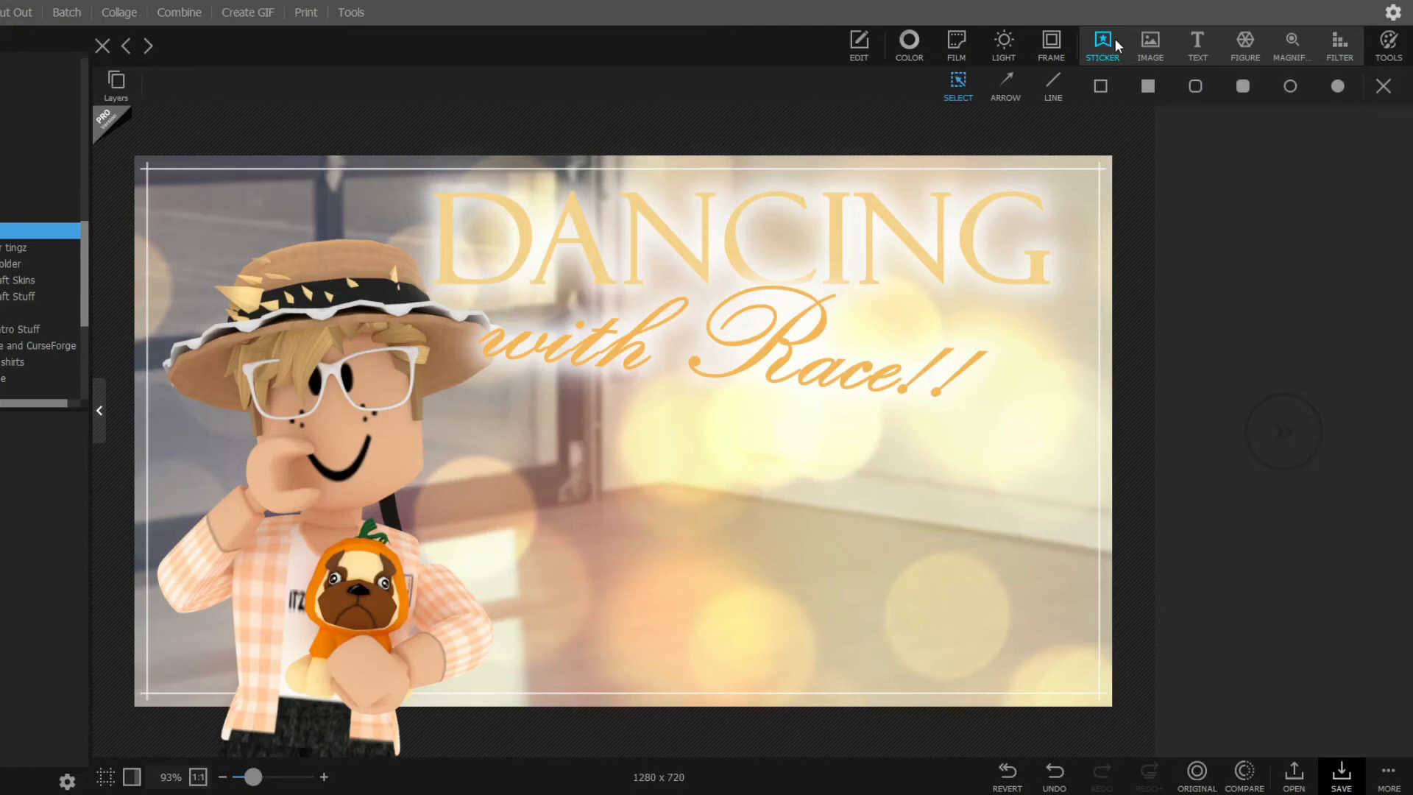
pyautogui.click(1114, 39)
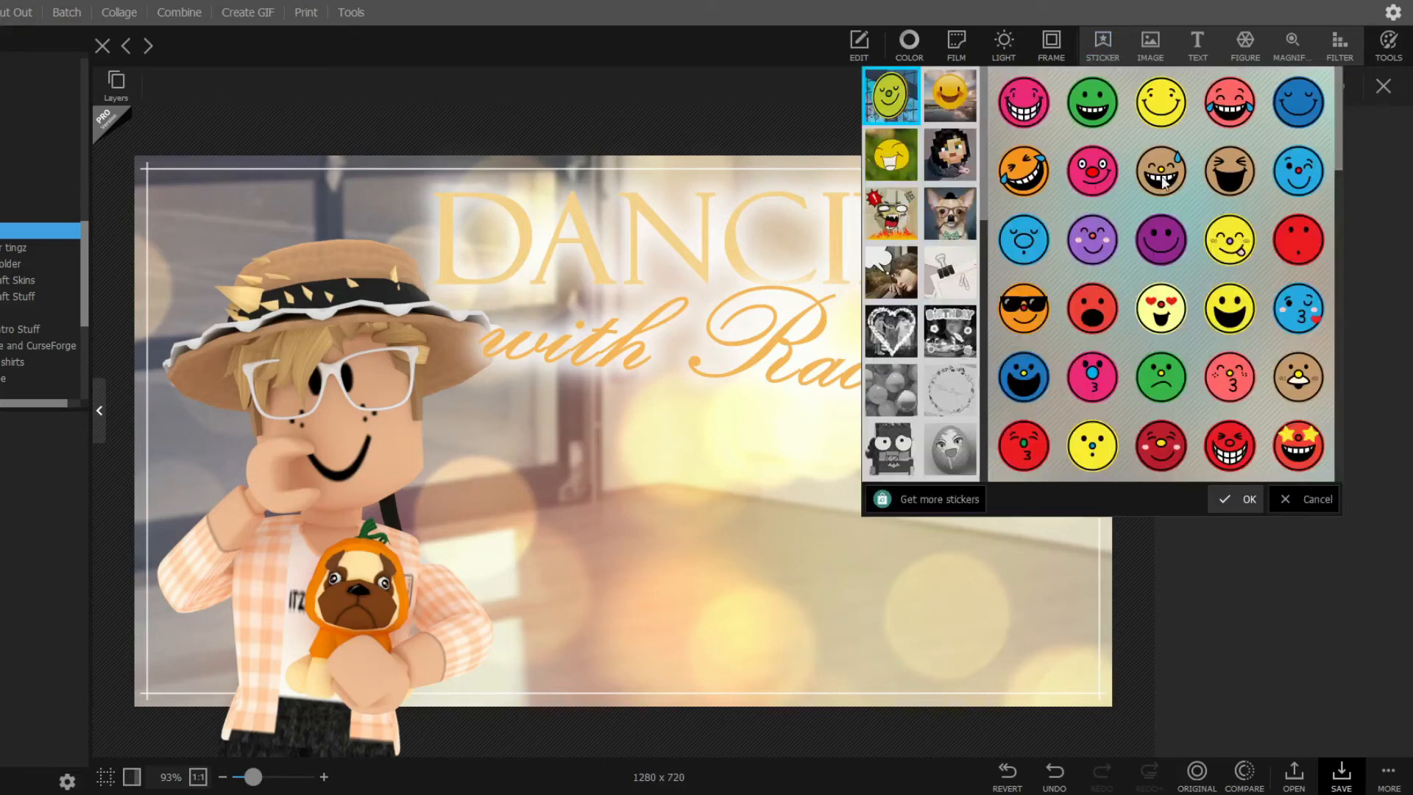
pyautogui.click(964, 103)
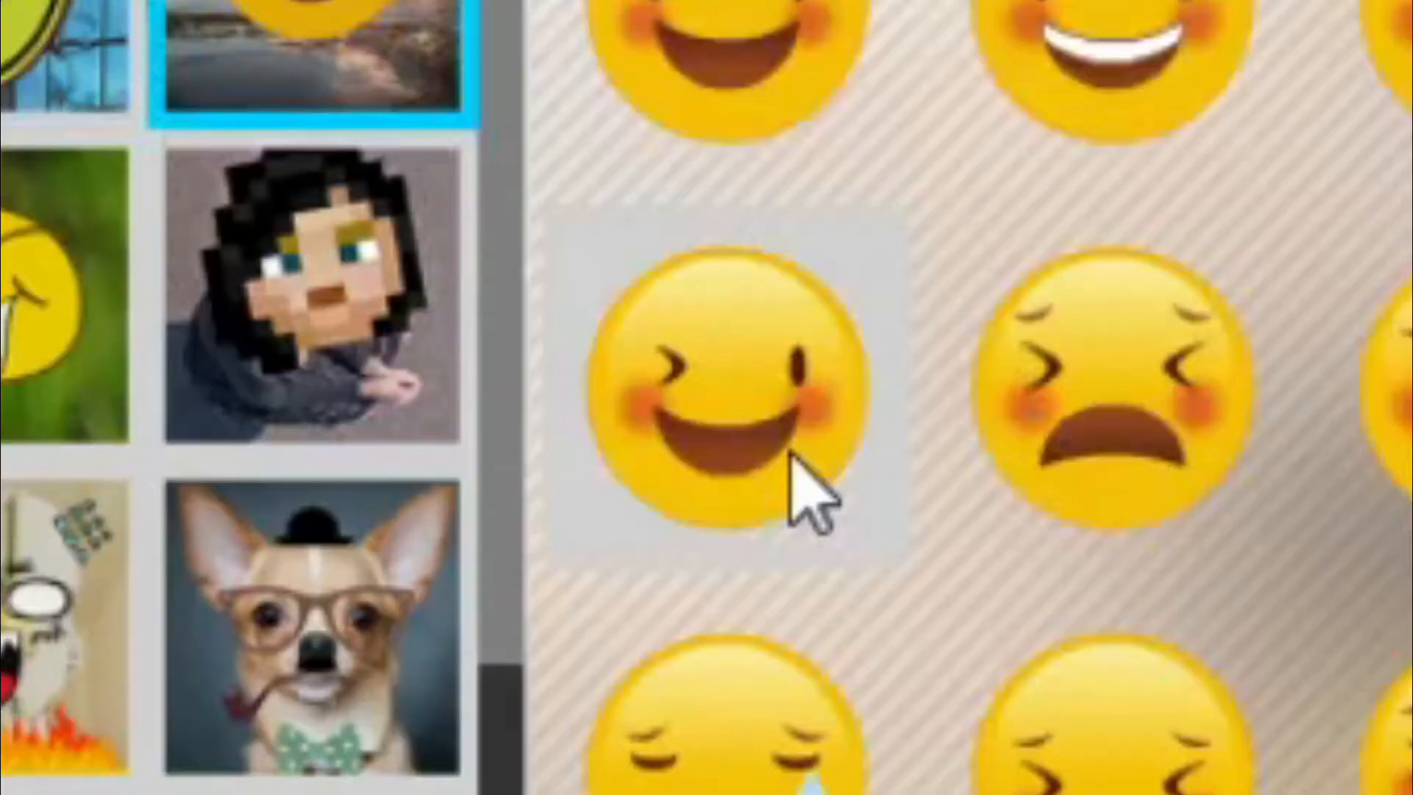
pyautogui.click(1024, 170)
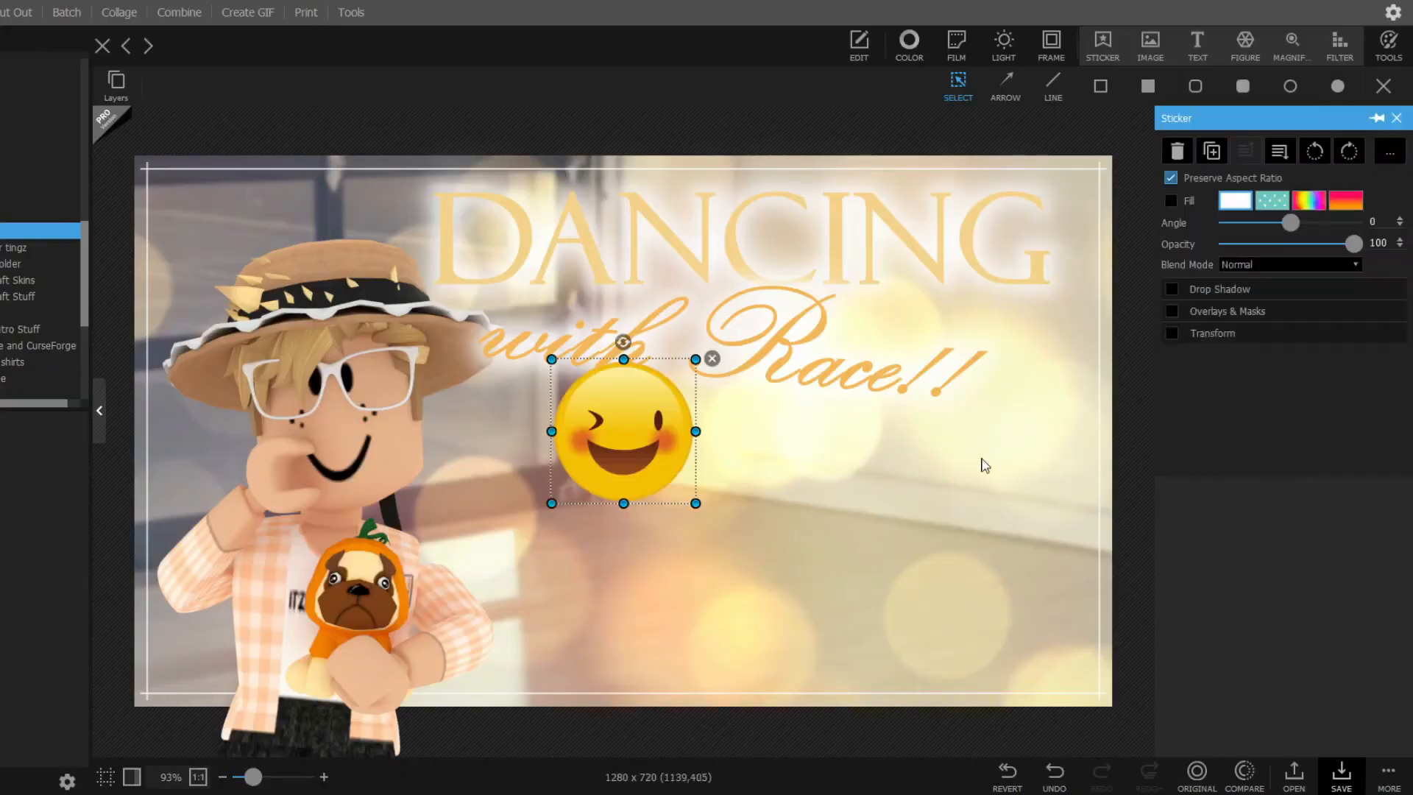
# Step: Move the emoji sticker below the titles and set its opacity to 54
pyautogui.moveTo(692, 423); pyautogui.dragTo(662, 520)
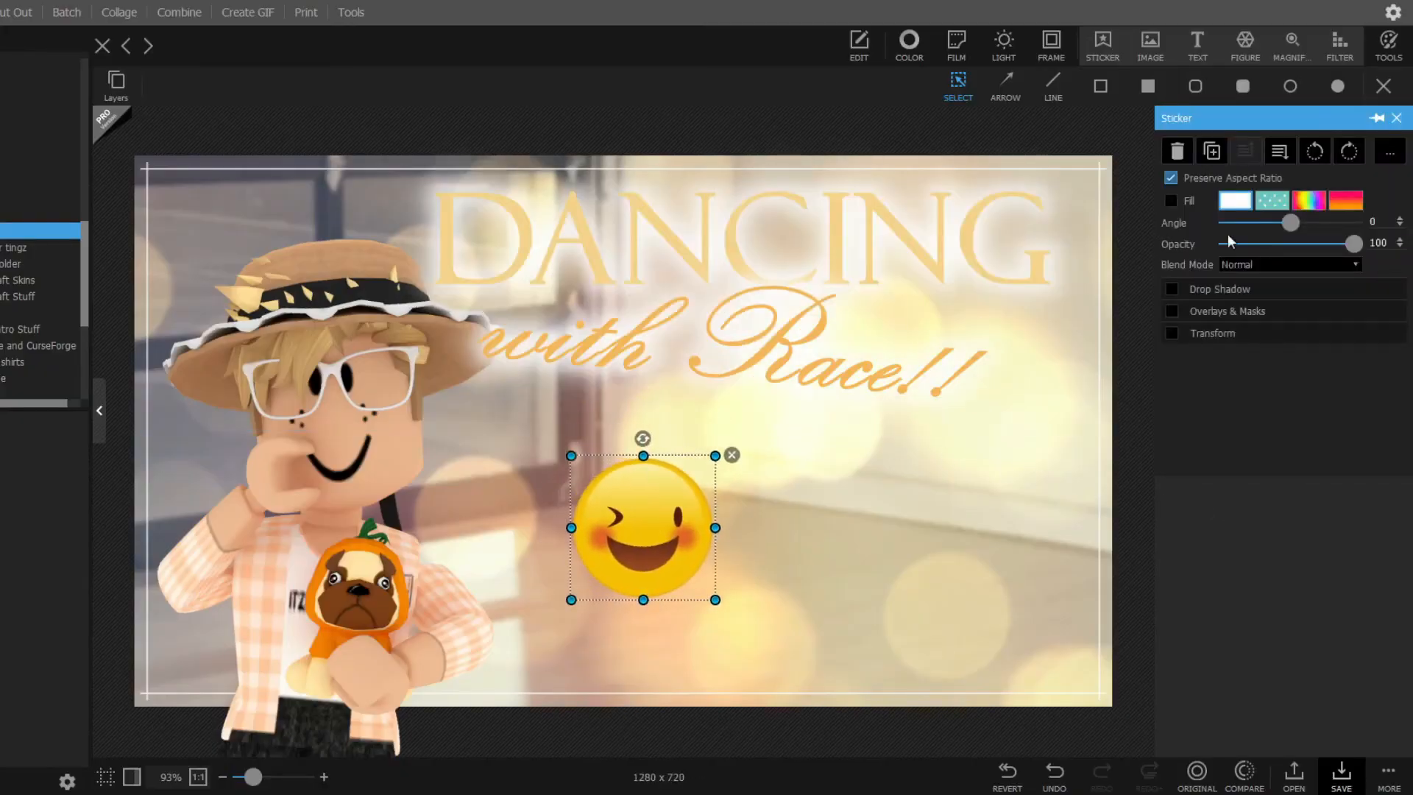
pyautogui.moveTo(1290, 228)
pyautogui.mouseDown()
pyautogui.moveTo(1271, 228)
pyautogui.moveTo(1312, 247)
pyautogui.moveTo(1269, 228)
pyautogui.moveTo(1289, 242)
pyautogui.mouseUp()
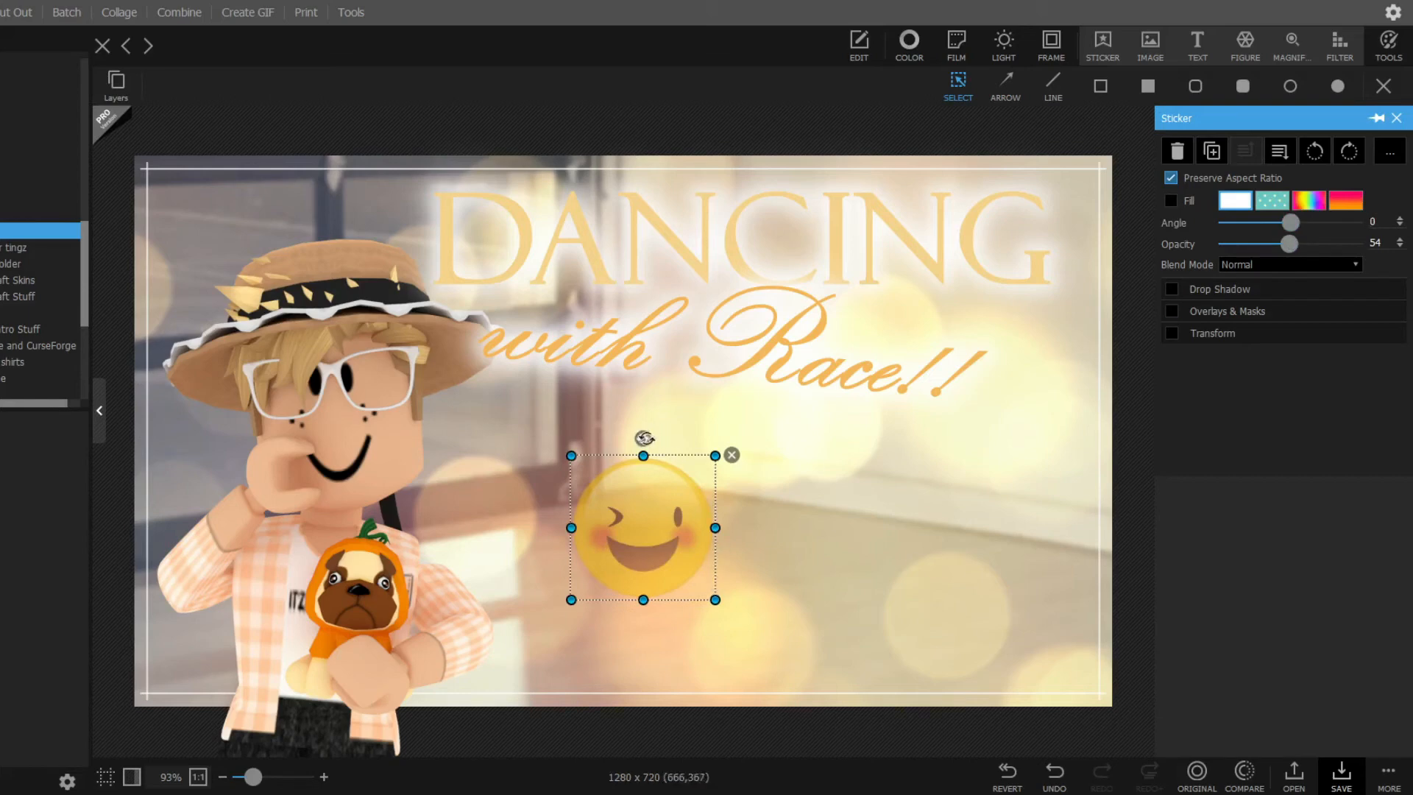
pyautogui.moveTo(643, 438)
pyautogui.mouseDown()
pyautogui.moveTo(550, 429)
pyautogui.moveTo(635, 422)
pyautogui.moveTo(583, 465)
pyautogui.moveTo(652, 440)
pyautogui.mouseUp()
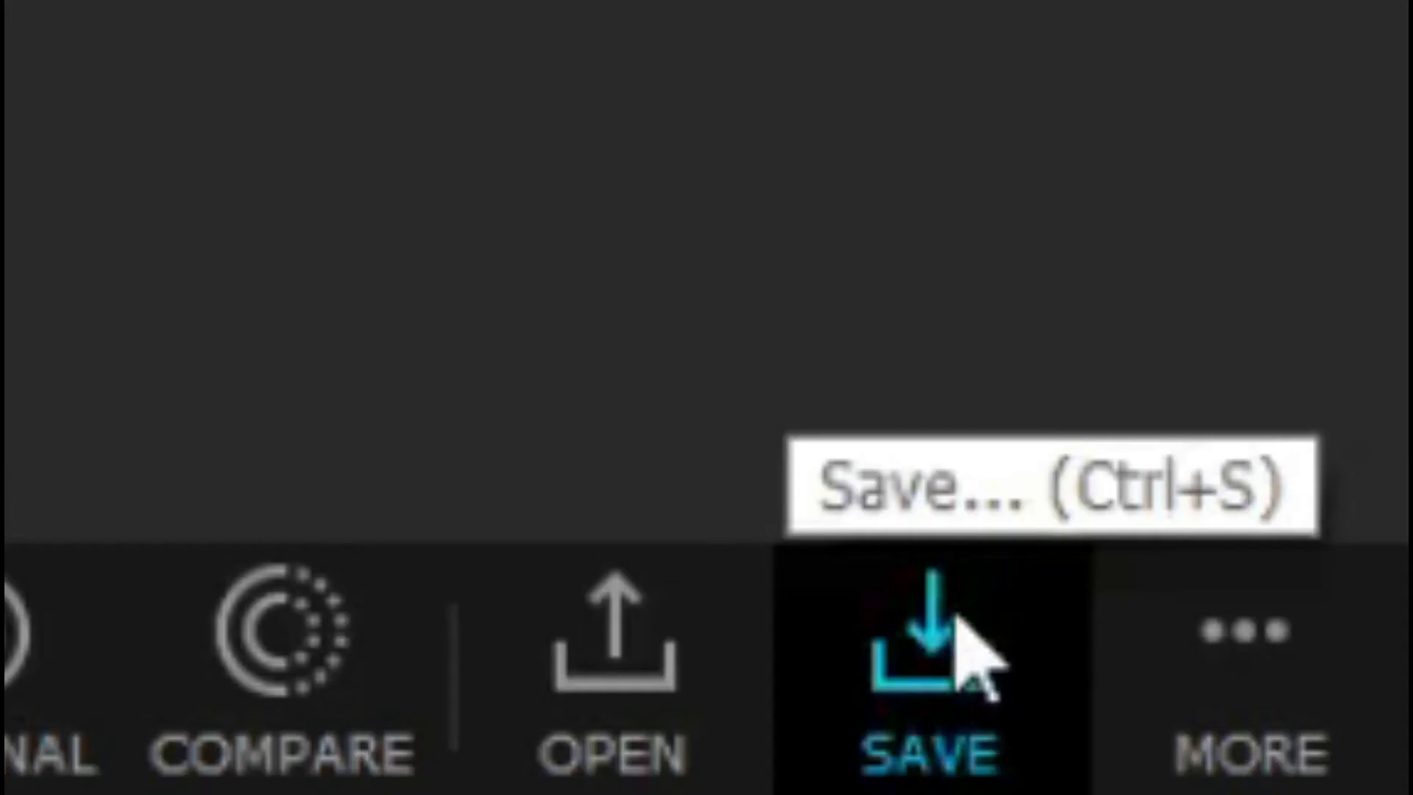
# Step: Start saving the thumbnail under a new file name, without enlarging the photo to include the objects outside it
pyautogui.click(958, 618)
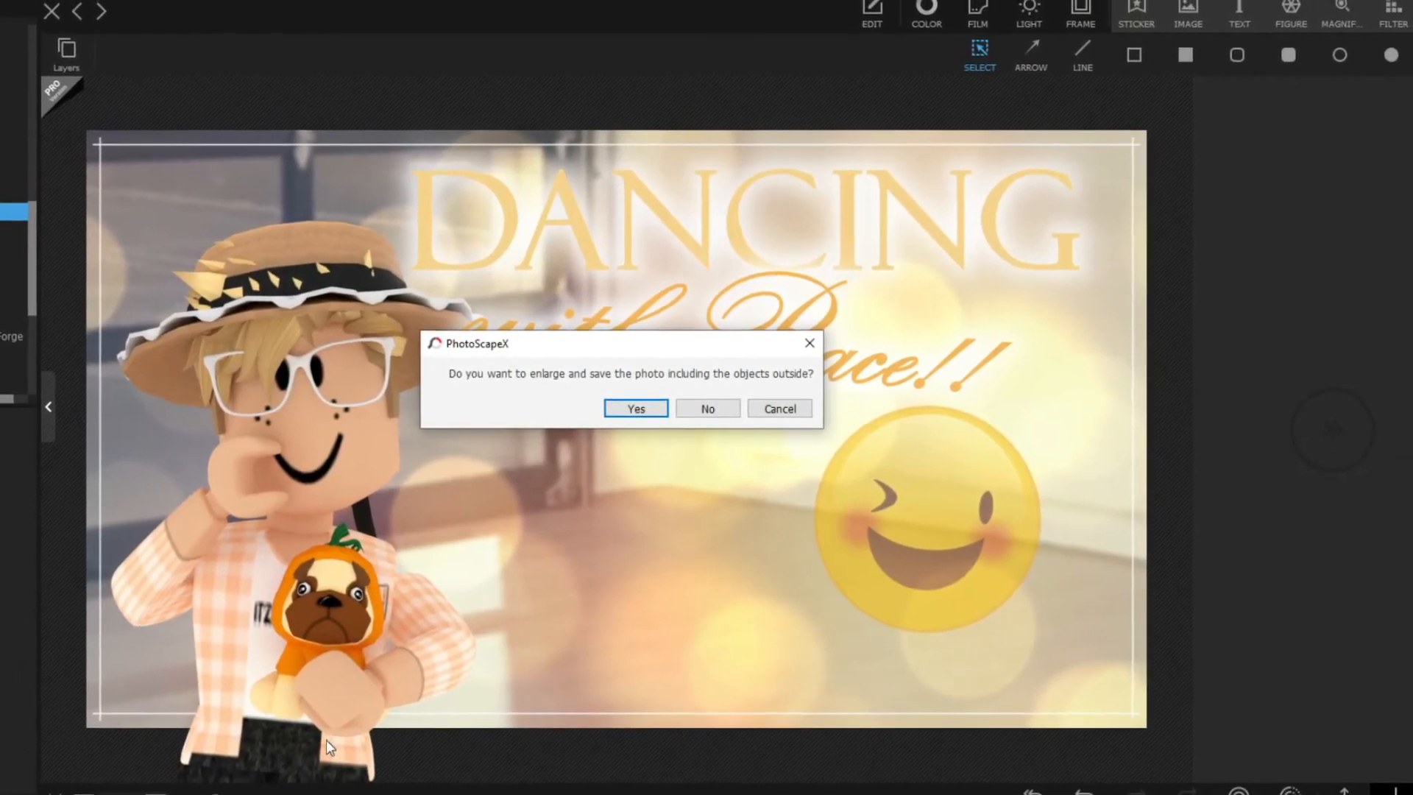
pyautogui.click(705, 412)
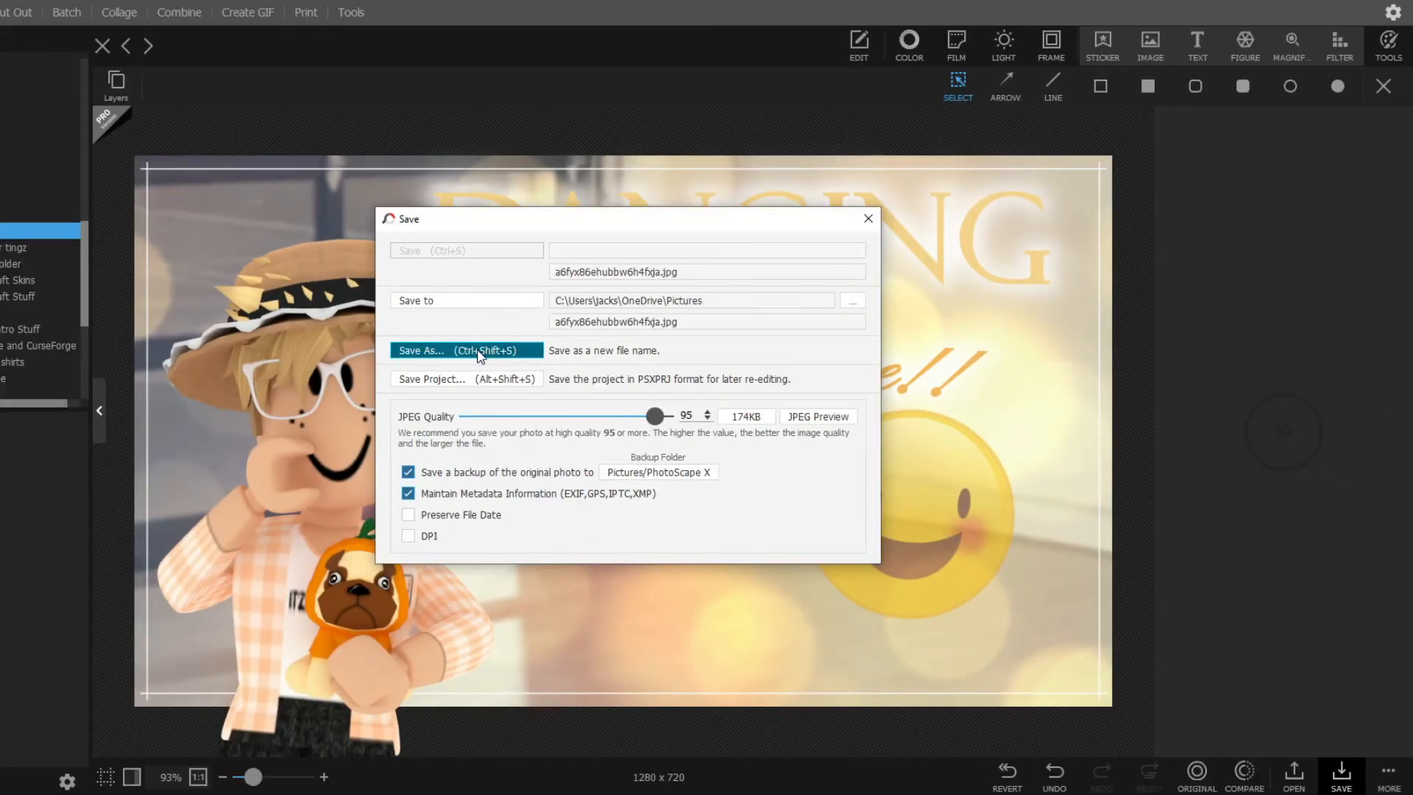
pyautogui.click(480, 351)
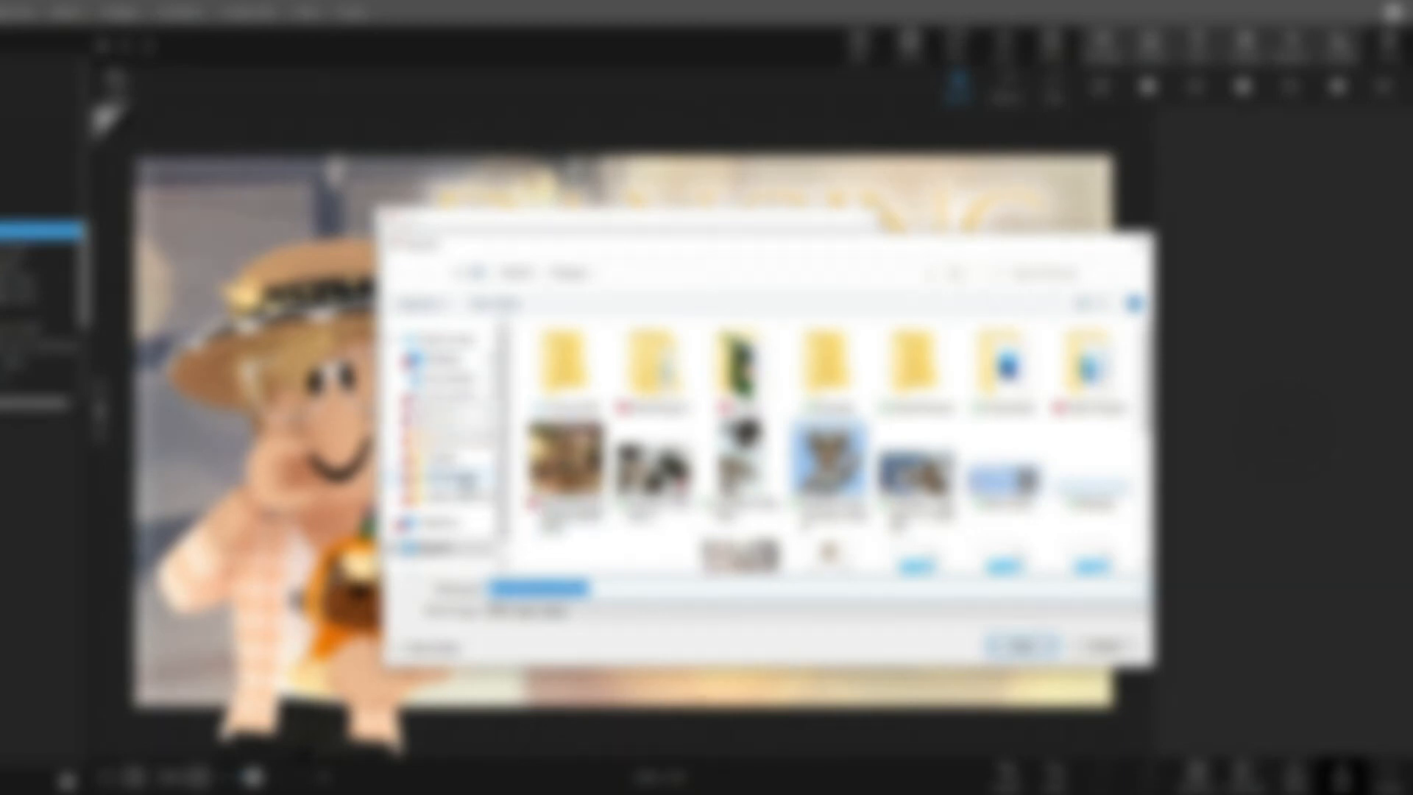
# Step: Choose the Thumbnails folder as the save location and enter a file name starting with "DANC"
pyautogui.click(468, 482)
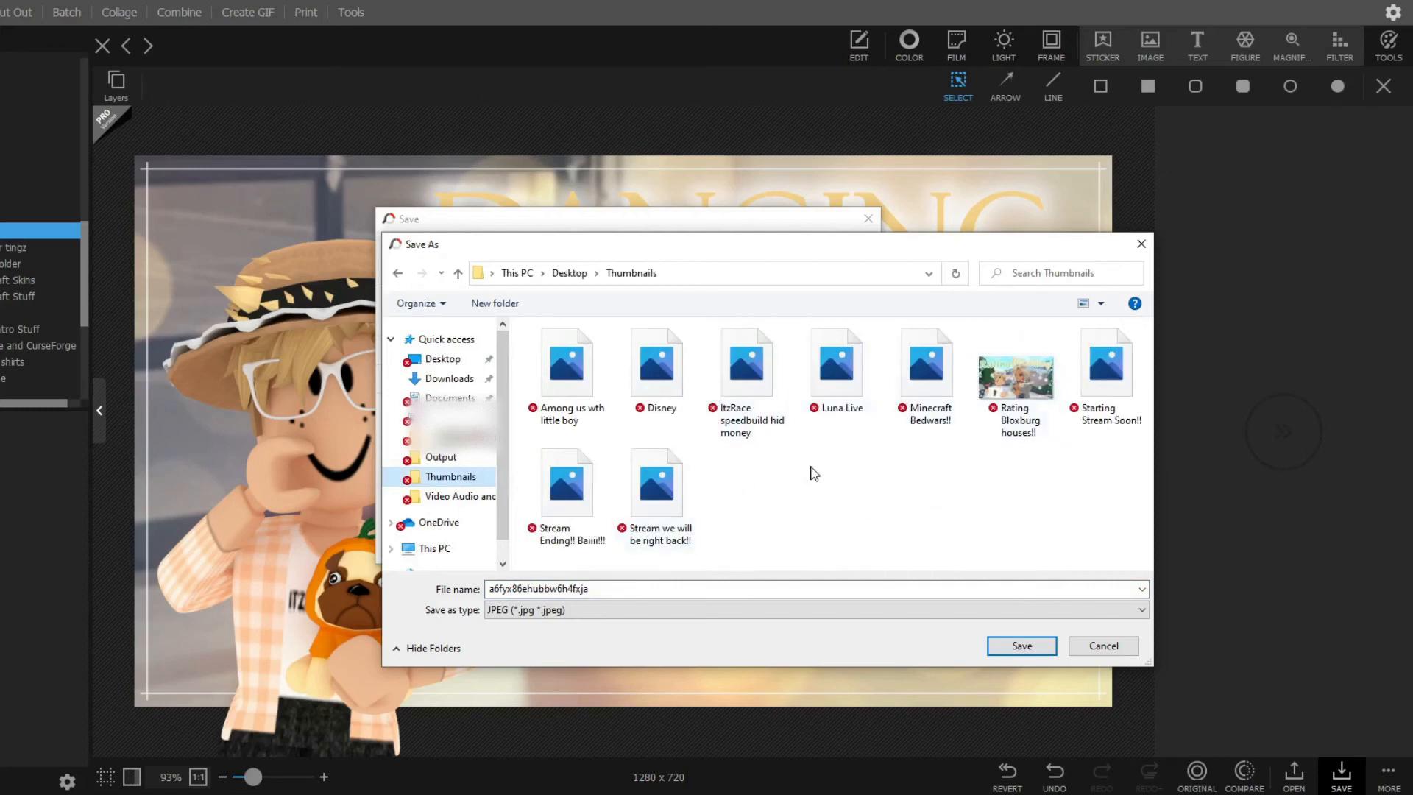
pyautogui.doubleClick(577, 591)
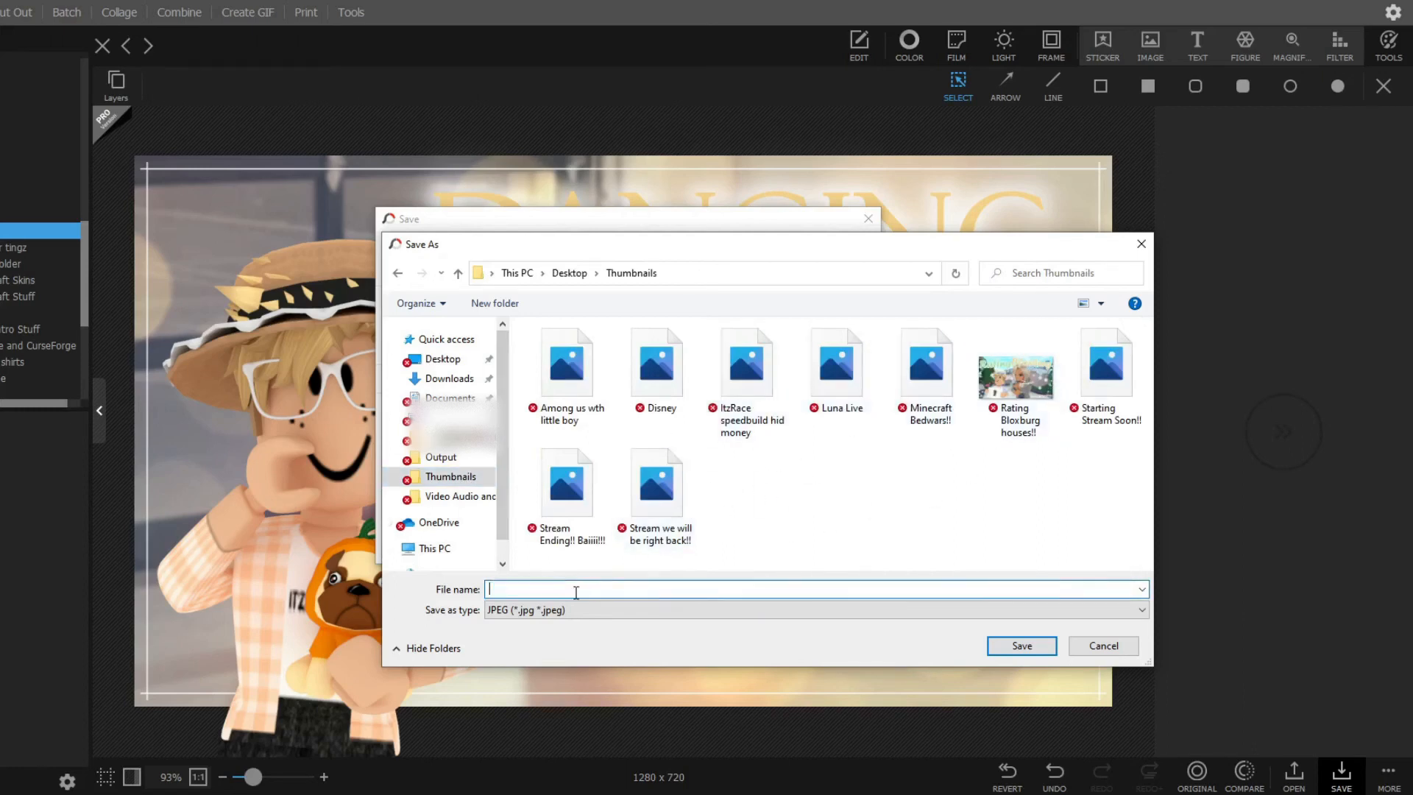
pyautogui.write('D')
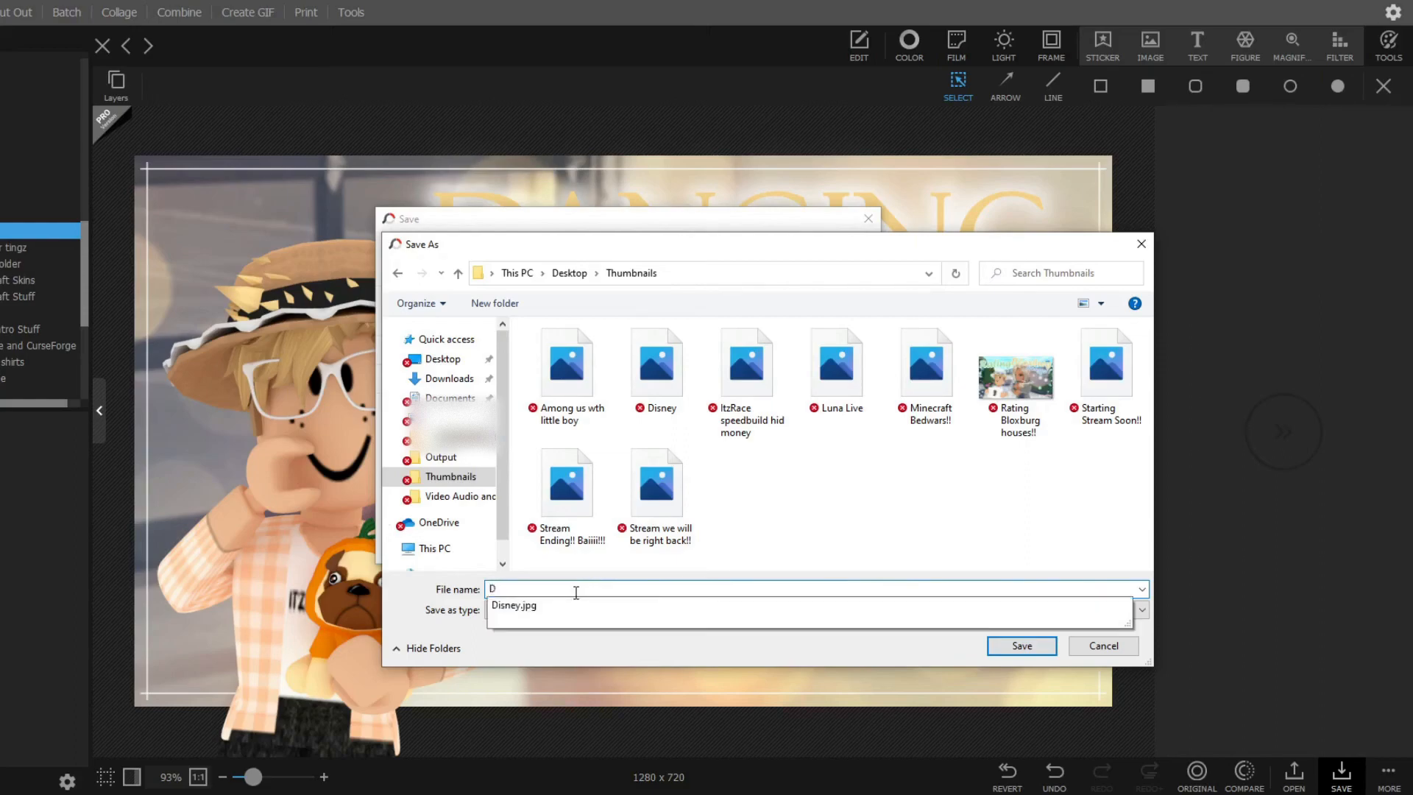
pyautogui.write('ANC')
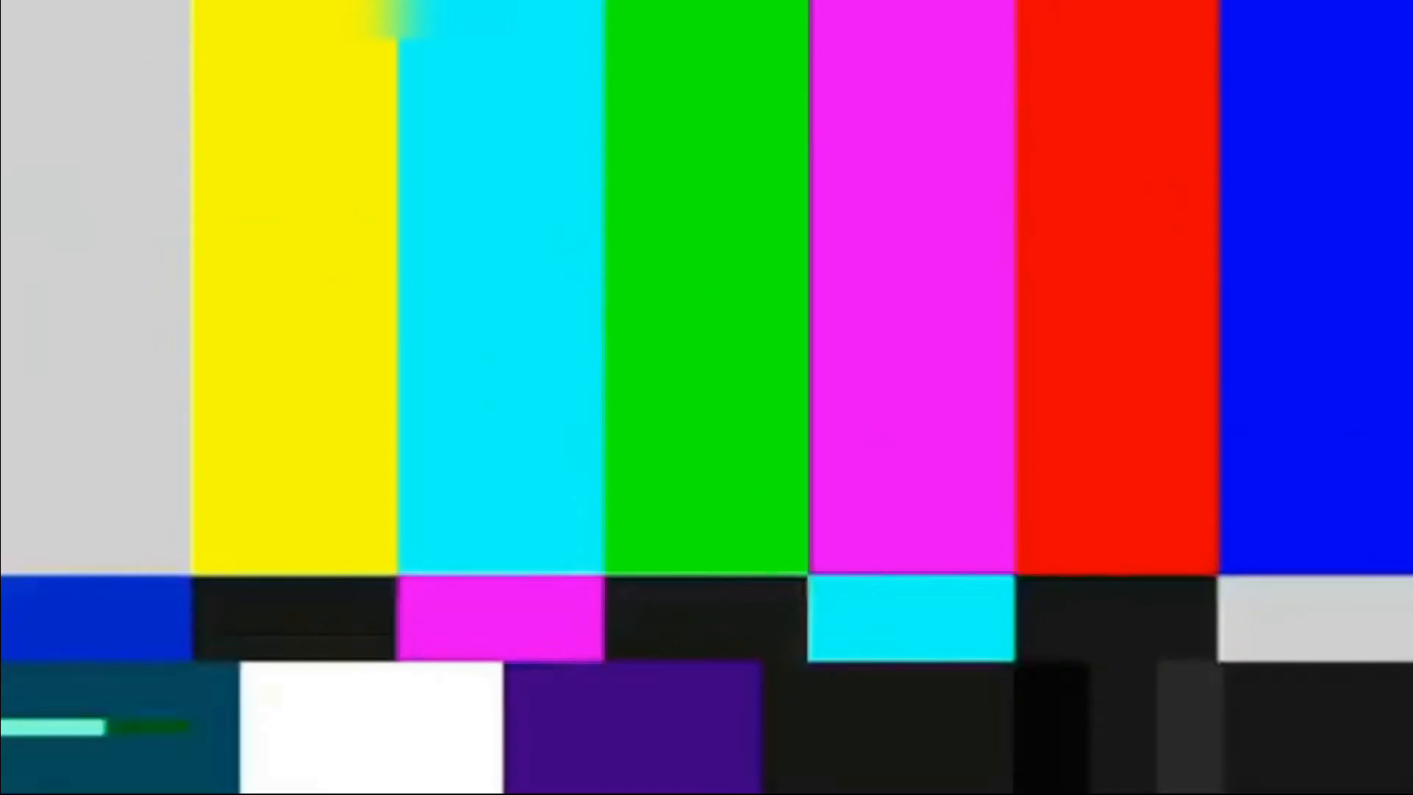